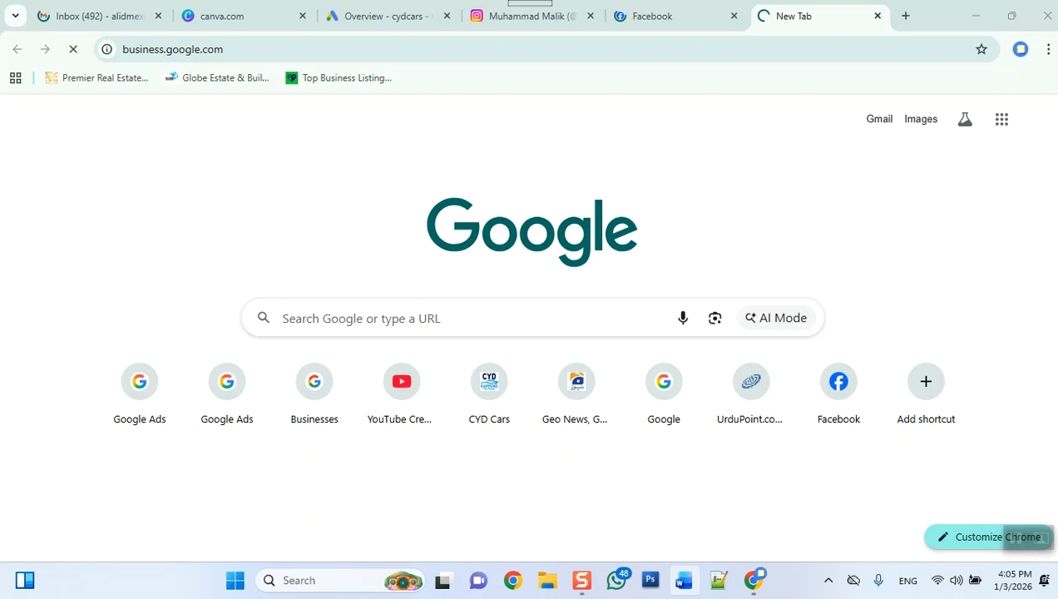
Step: Unpin Word and Adobe Photoshop CS3 from the taskbar
{"action": "right_click", "coordinate": [684, 580]}
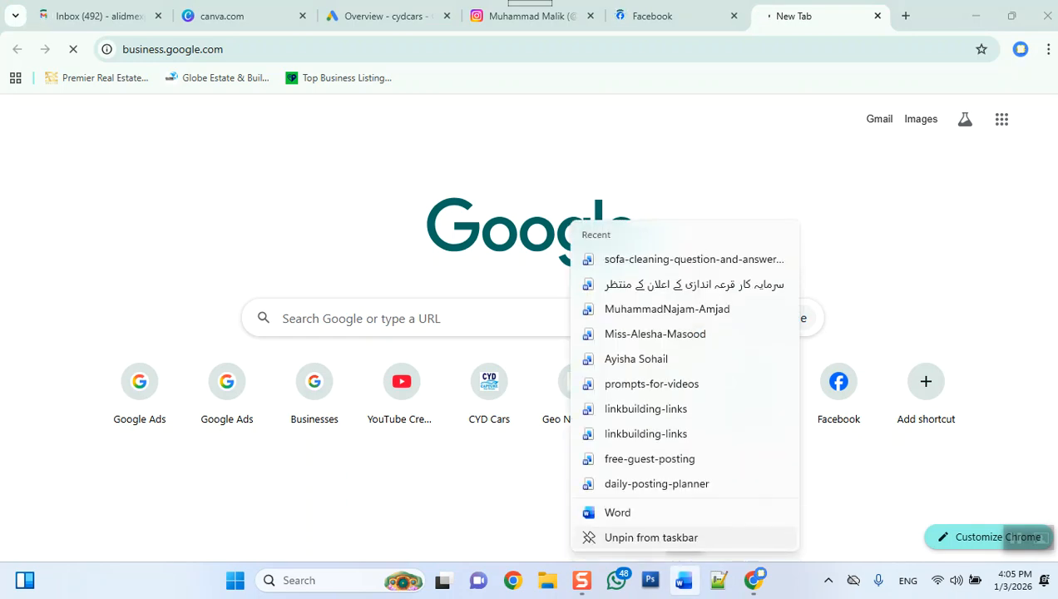
{"action": "left_click", "coordinate": [652, 537]}
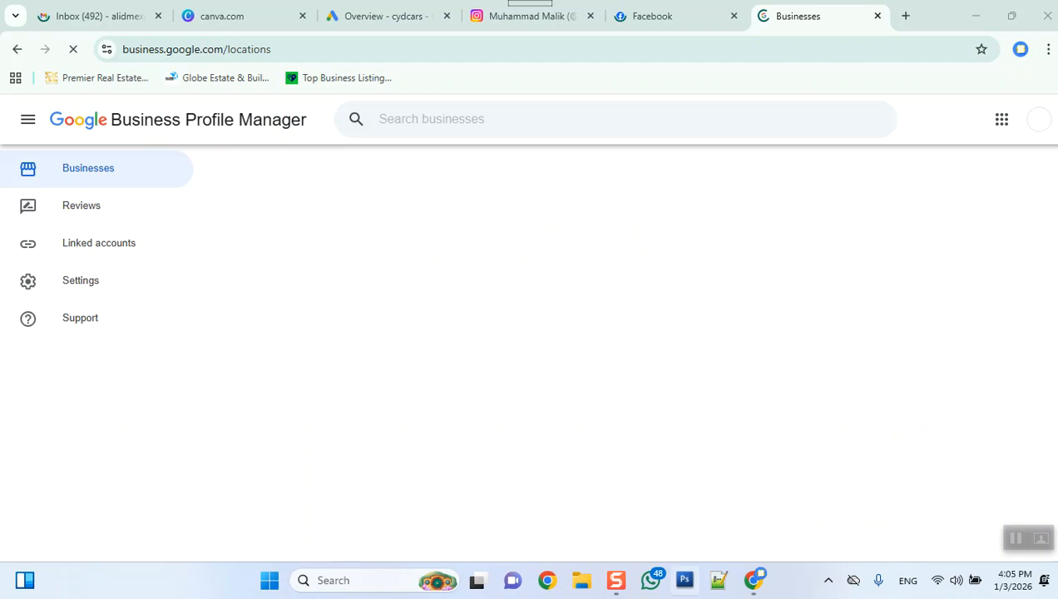
{"action": "right_click", "coordinate": [684, 580]}
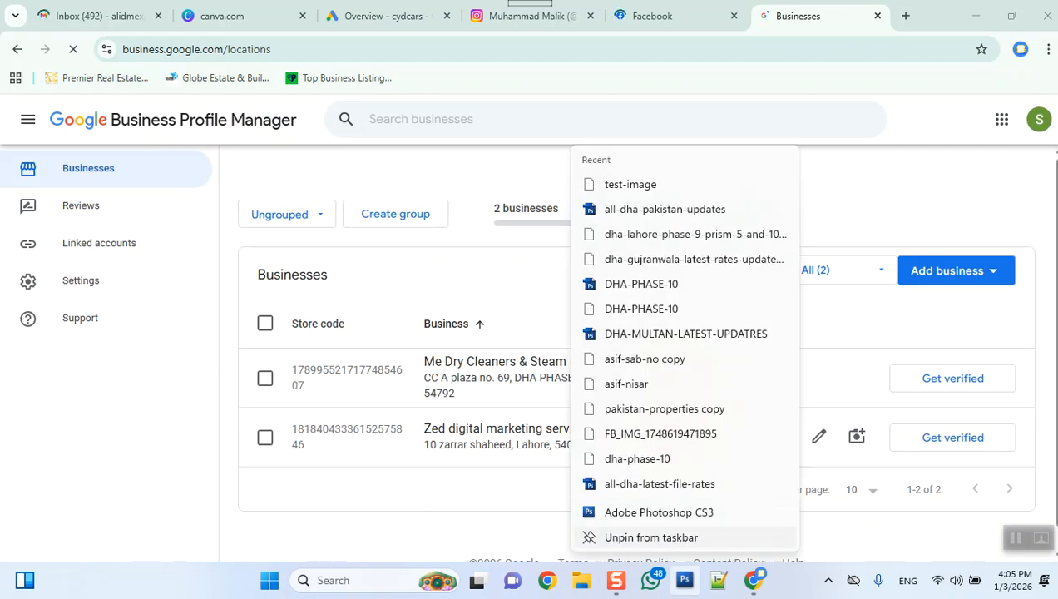
{"action": "left_click", "coordinate": [652, 538]}
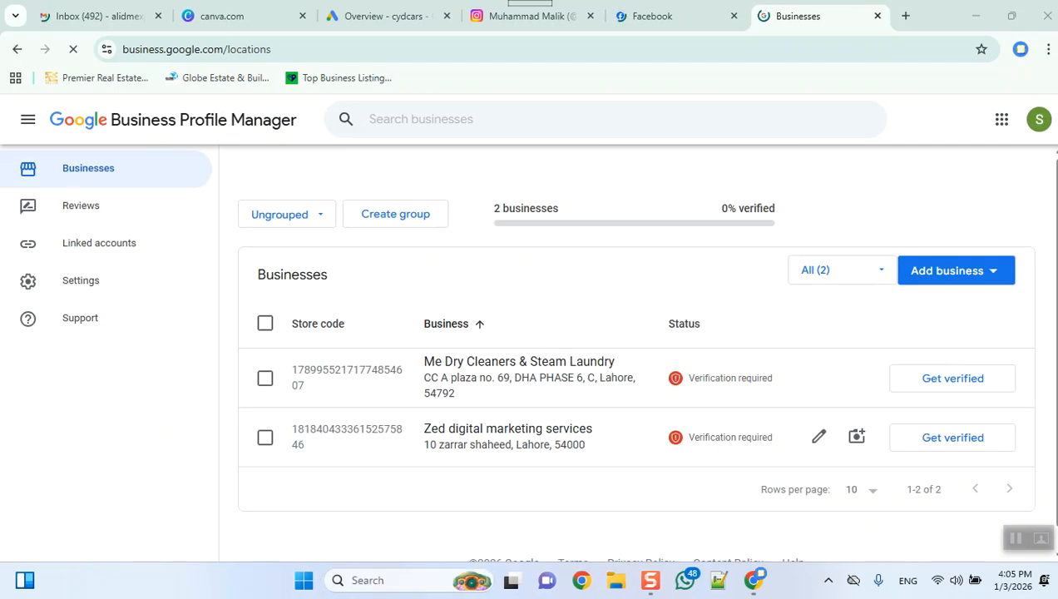
Step: Show the businesses in the cyd group, switch to group cyd1, and open the CYD Cars business profile
{"action": "left_click", "coordinate": [287, 214]}
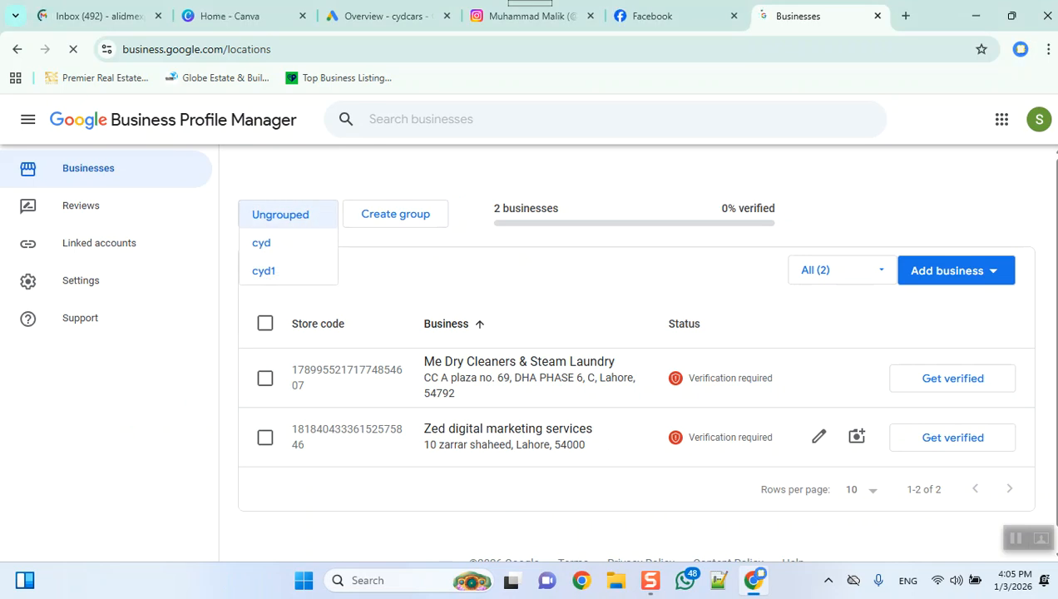
{"action": "left_click", "coordinate": [264, 243]}
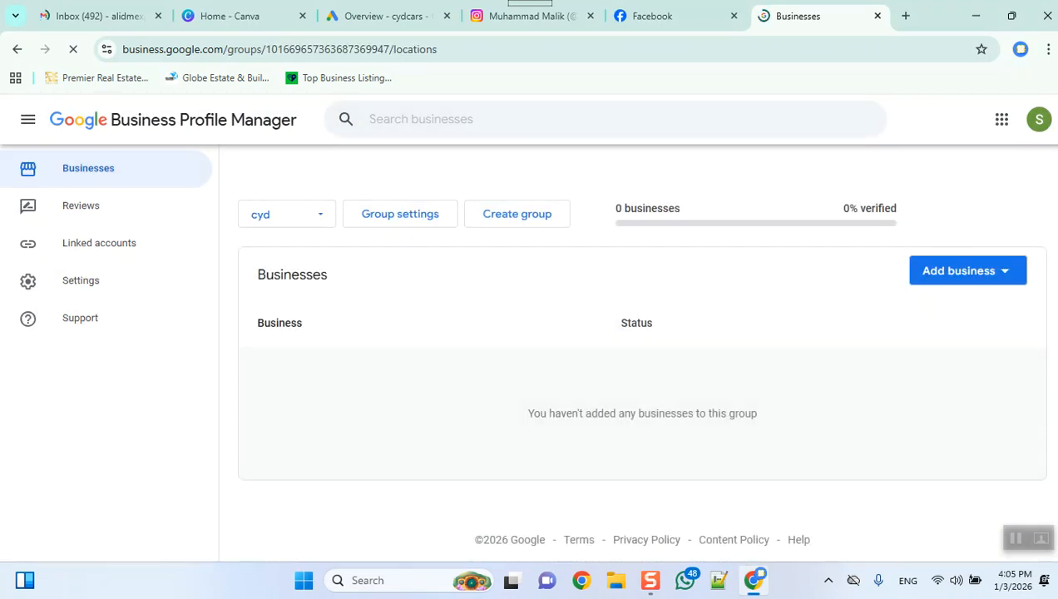
{"action": "left_click", "coordinate": [287, 214]}
{"action": "left_click", "coordinate": [263, 242]}
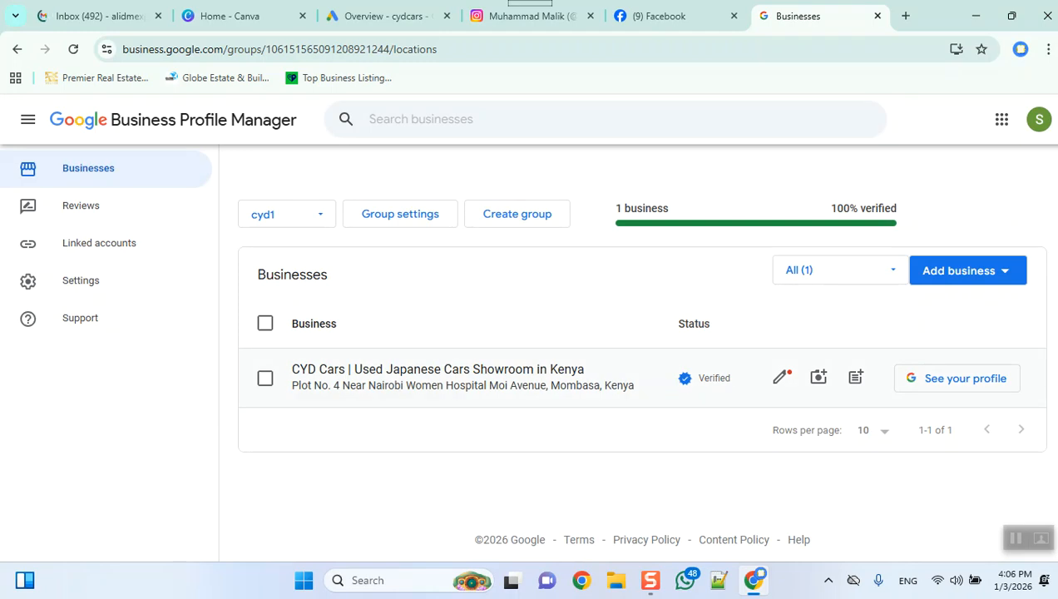
{"action": "left_click", "coordinate": [437, 370]}
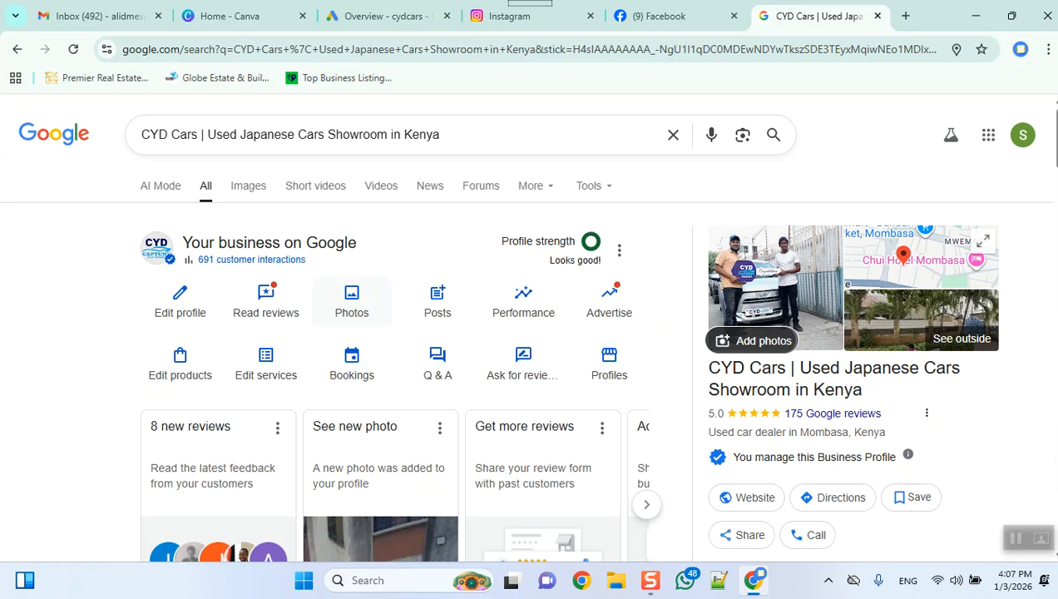
Step: Switch to File Explorer and open the PDF folder inside C:\DM
{"action": "left_click", "coordinate": [615, 581]}
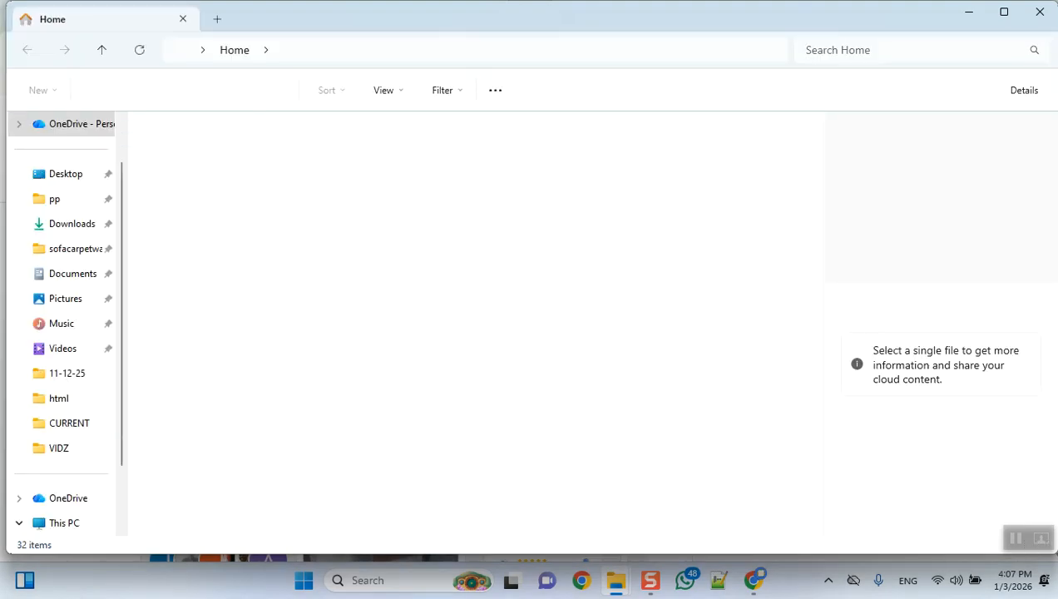
{"action": "left_click", "coordinate": [55, 199]}
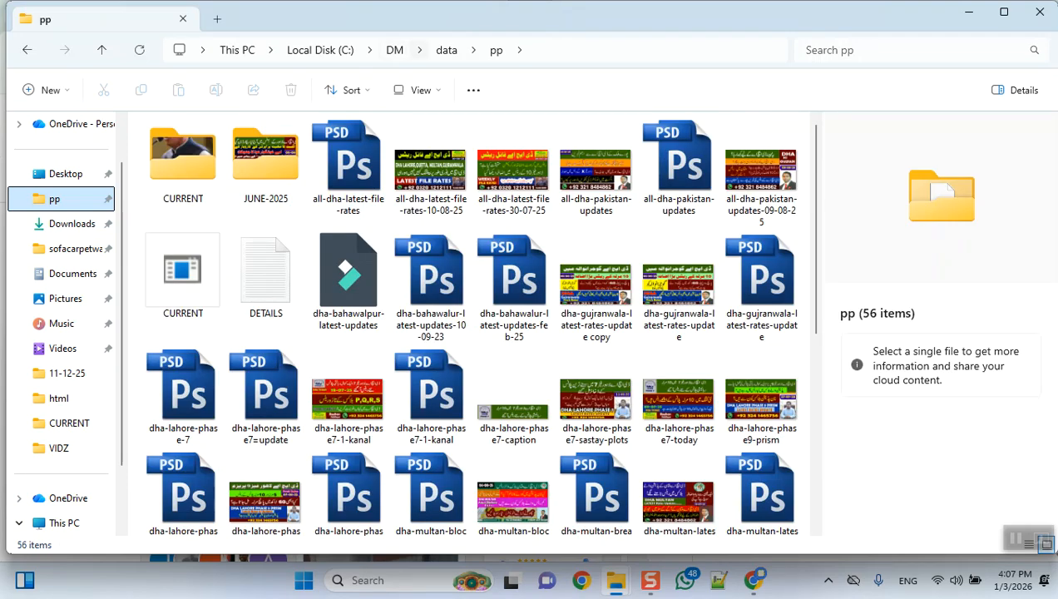
{"action": "left_click", "coordinate": [394, 50]}
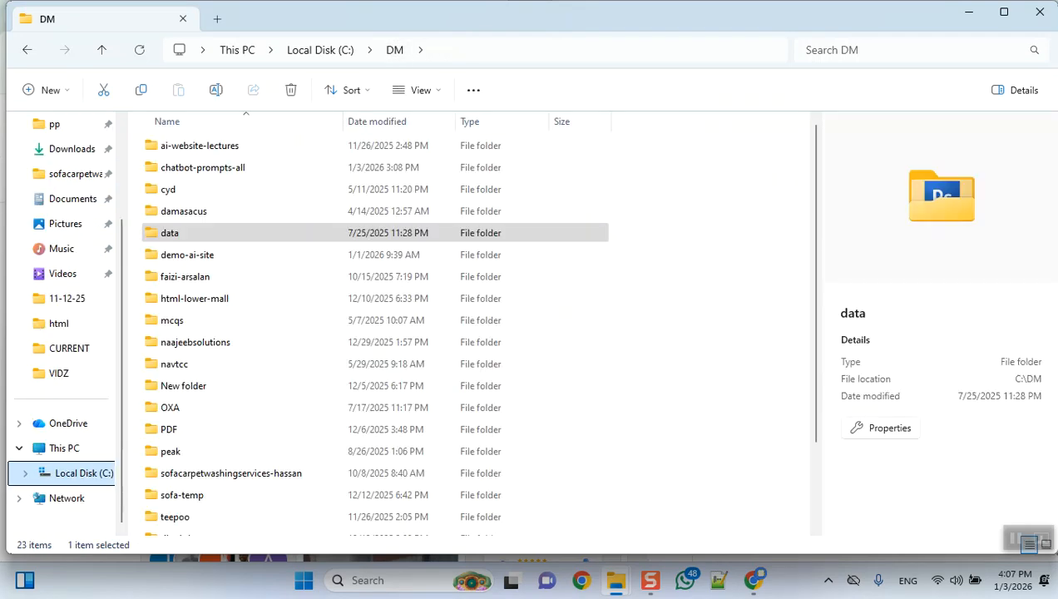
{"action": "double_click", "coordinate": [169, 430]}
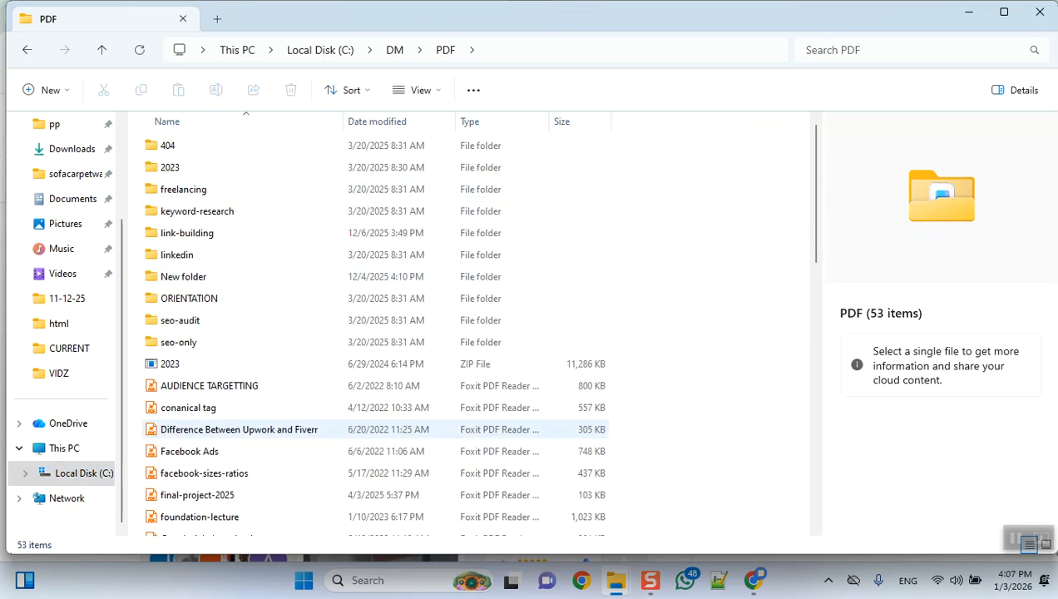
Step: Browse the PDF folder, then open the google-business-profile-directives-2022-23 document from its 2023 subfolder
{"action": "scroll", "coordinate": [250, 394], "scroll_direction": "down", "scroll_amount": 3}
{"action": "scroll", "coordinate": [249, 395], "scroll_direction": "down", "scroll_amount": 1}
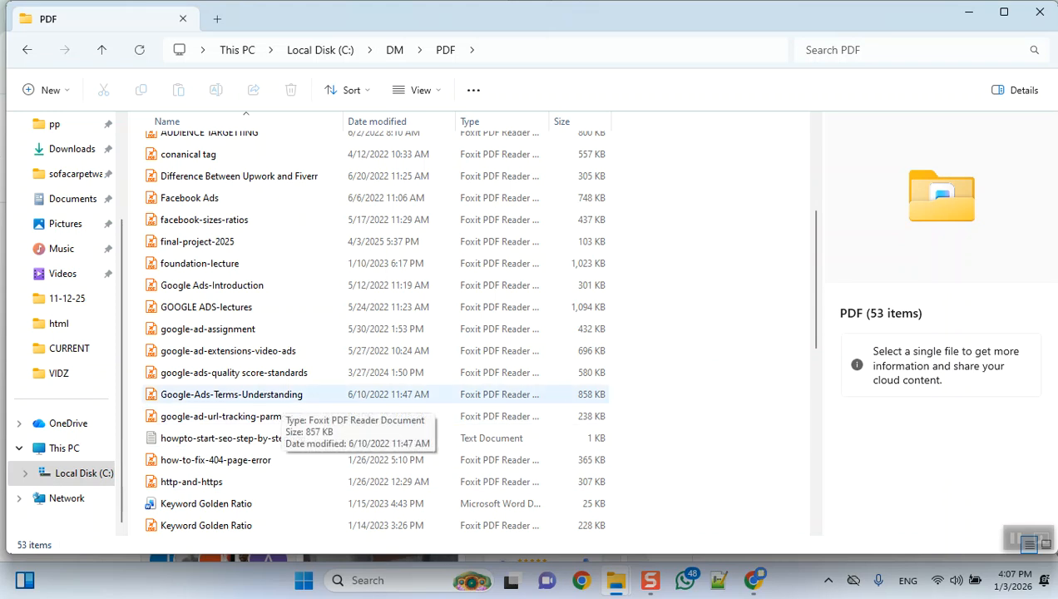
{"action": "scroll", "coordinate": [279, 399], "scroll_direction": "down", "scroll_amount": 1}
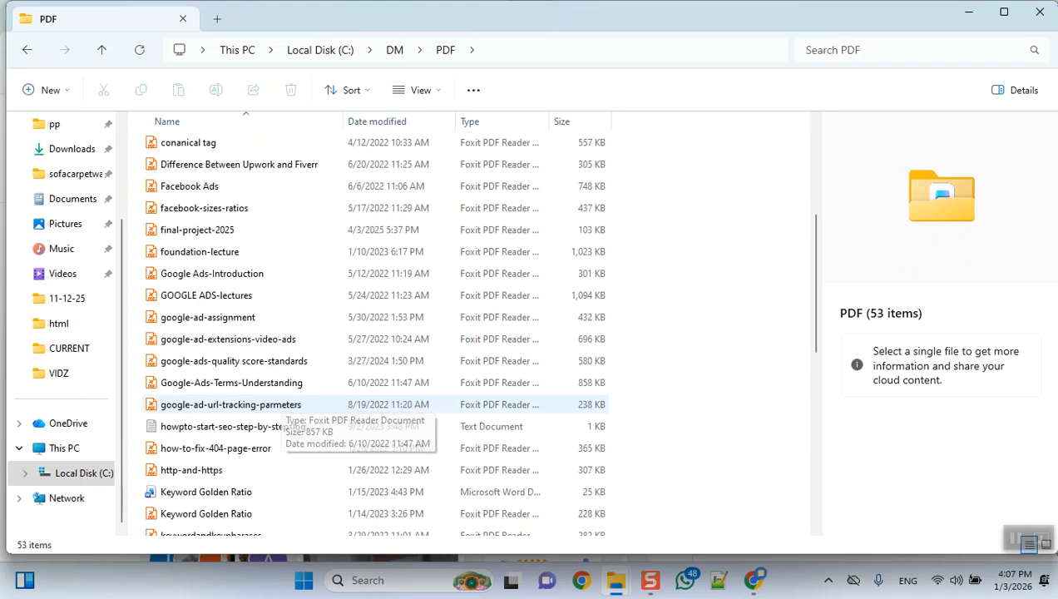
{"action": "scroll", "coordinate": [282, 408], "scroll_direction": "down", "scroll_amount": 2}
{"action": "scroll", "coordinate": [288, 412], "scroll_direction": "down", "scroll_amount": 4}
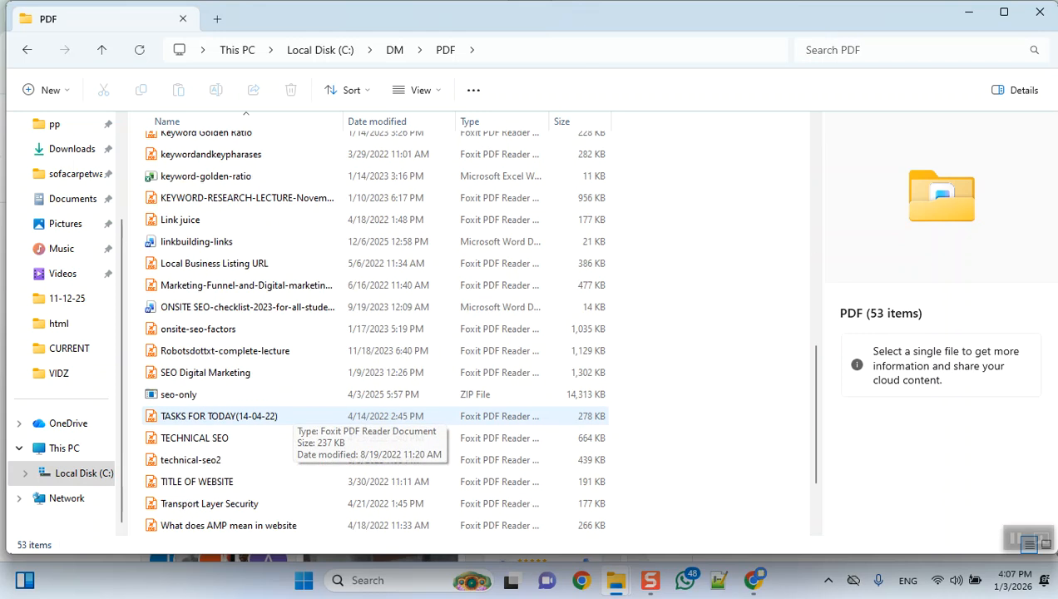
{"action": "scroll", "coordinate": [287, 412], "scroll_direction": "down", "scroll_amount": 2}
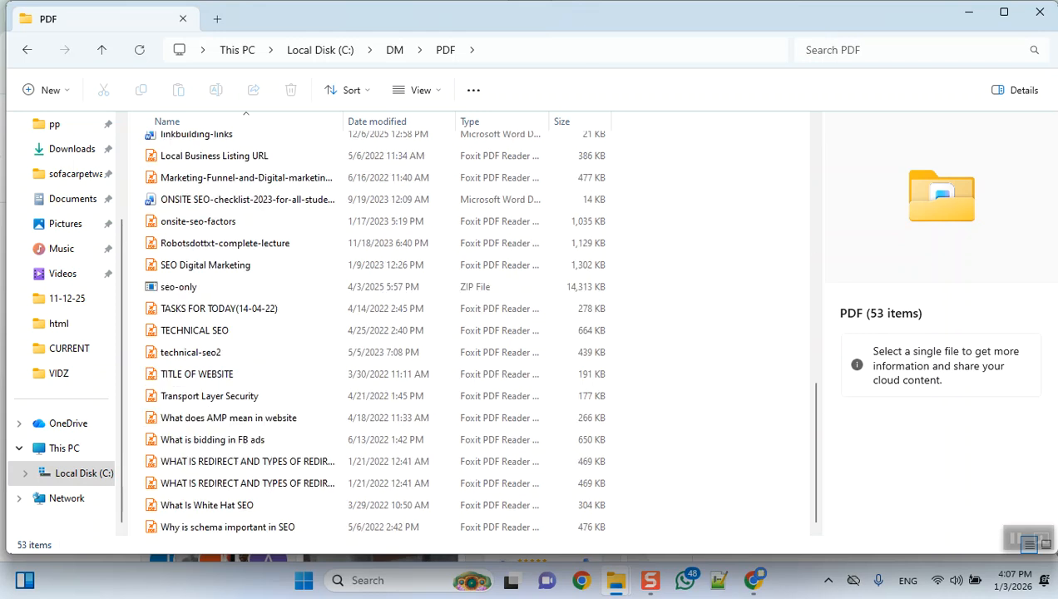
{"action": "scroll", "coordinate": [283, 266], "scroll_direction": "up", "scroll_amount": 10}
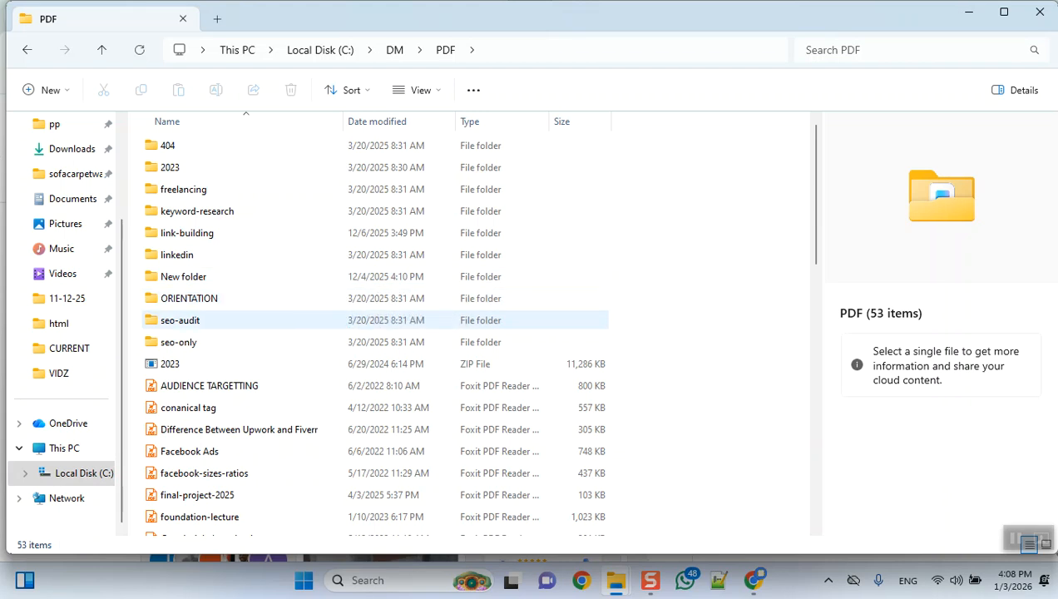
{"action": "double_click", "coordinate": [208, 167]}
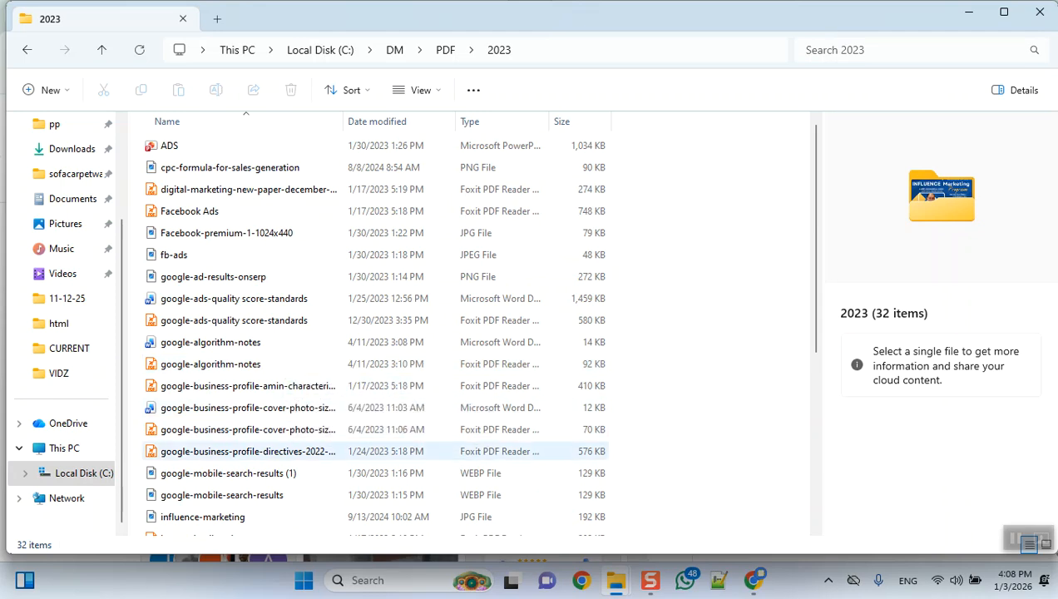
{"action": "left_click", "coordinate": [248, 452]}
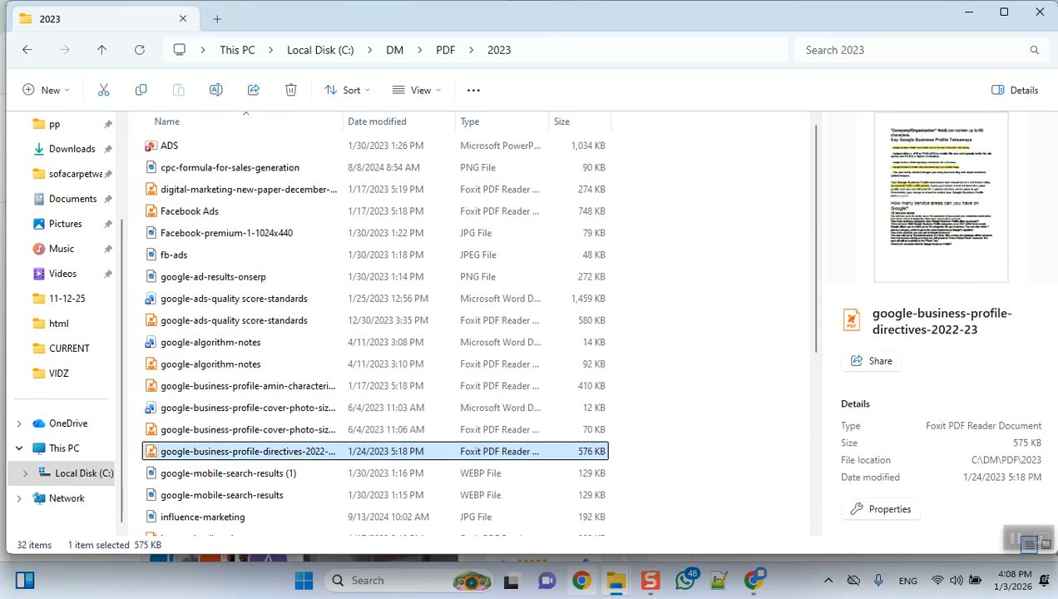
Step: Switch back to Chrome, highlight the CYD Cars business title, and open the profile's business information for editing
{"action": "left_click", "coordinate": [753, 580]}
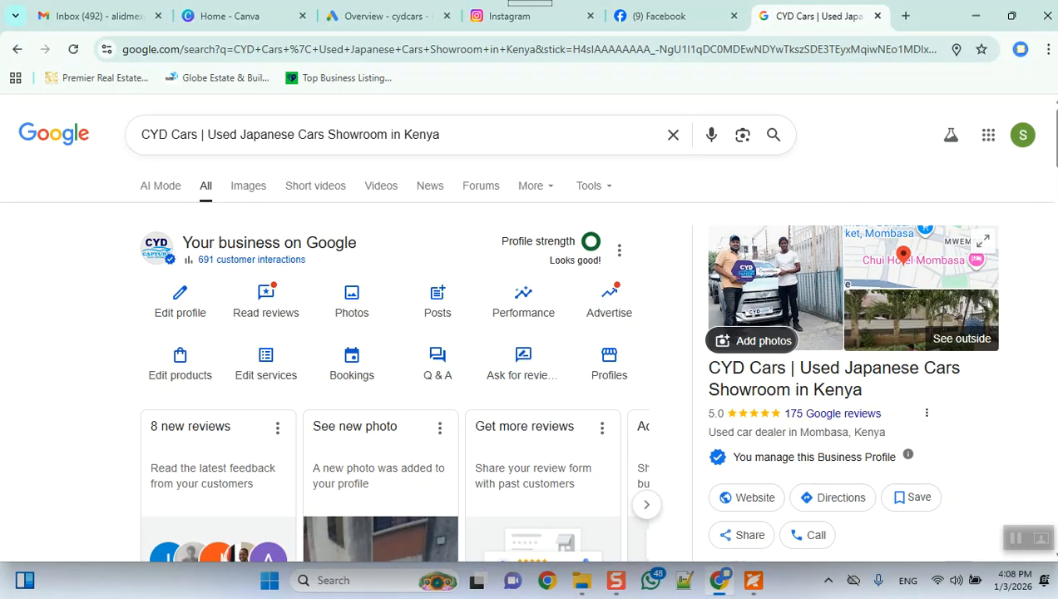
{"action": "left_click_drag", "start_coordinate": [708, 367], "coordinate": [863, 389]}
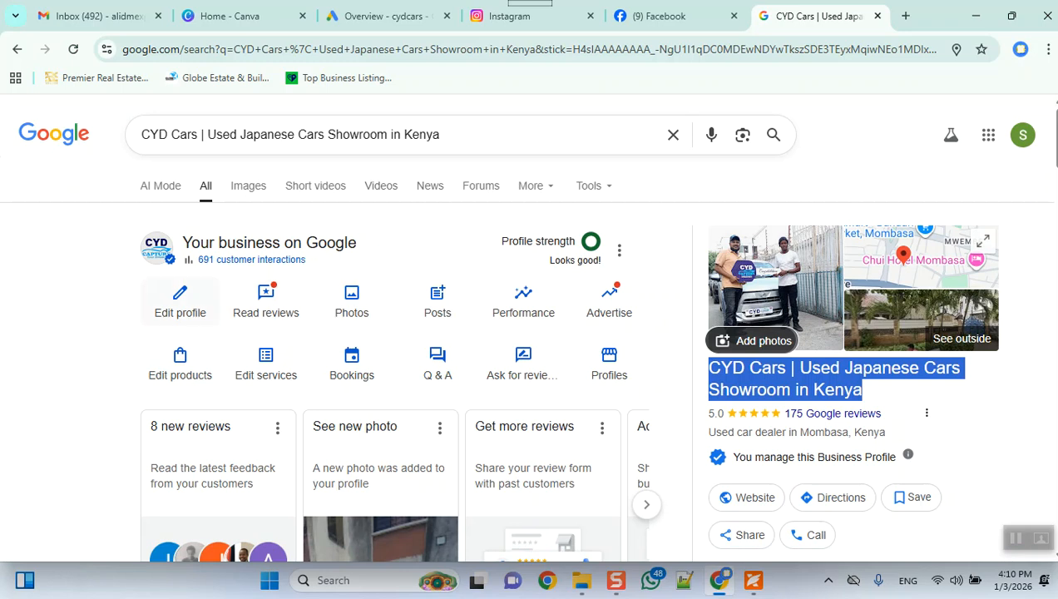
{"action": "left_click", "coordinate": [180, 301]}
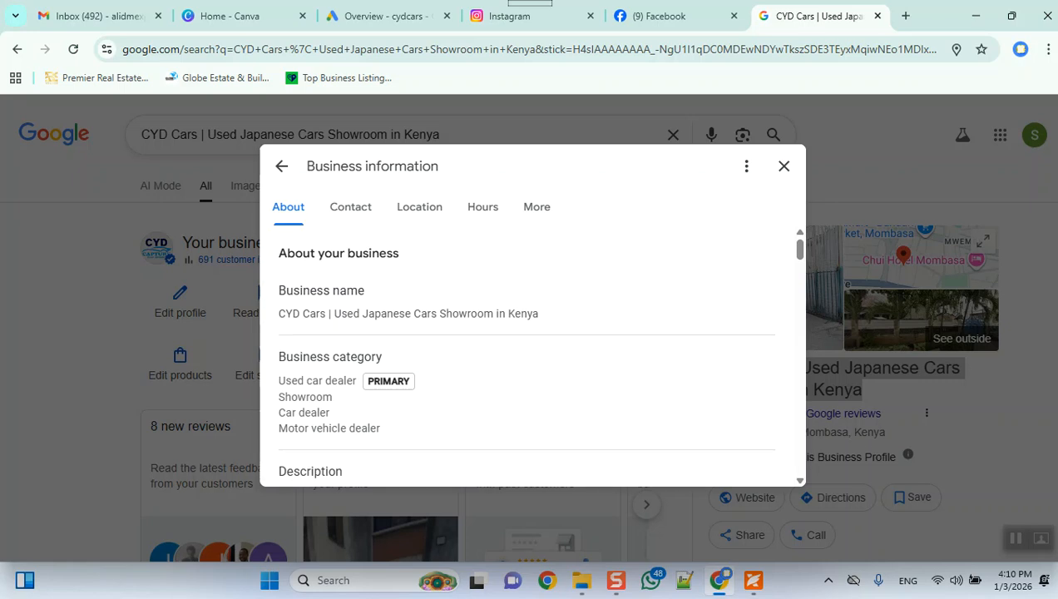
Step: Switch to Foxit PDF Reader, review the directives' character limit for the company name field, and return to Chrome
{"action": "left_click", "coordinate": [754, 581]}
{"action": "scroll", "coordinate": [547, 342], "scroll_direction": "up", "scroll_amount": 7}
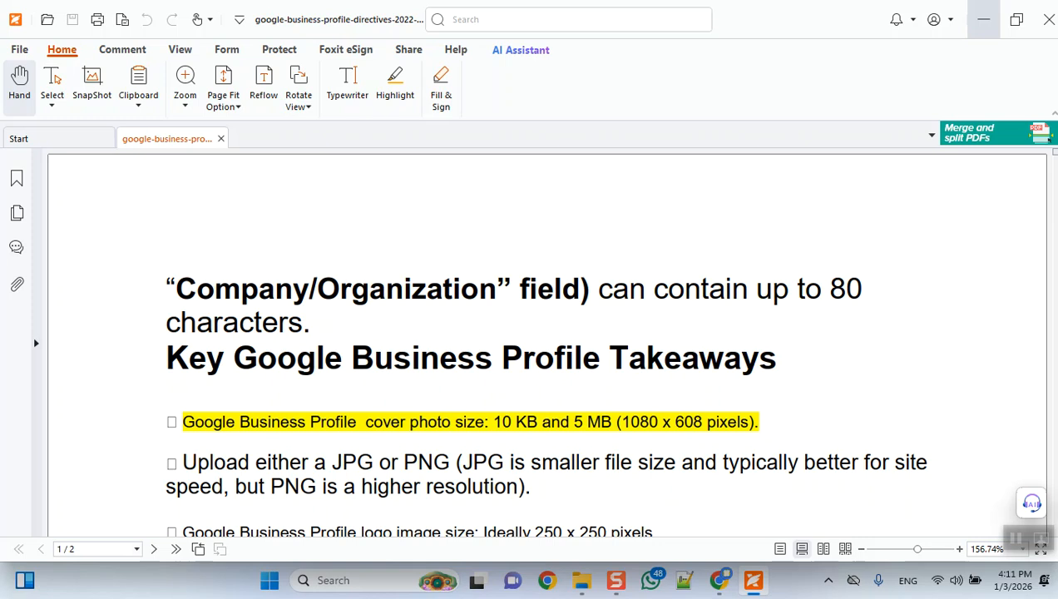
{"action": "key", "text": "alt+Tab"}
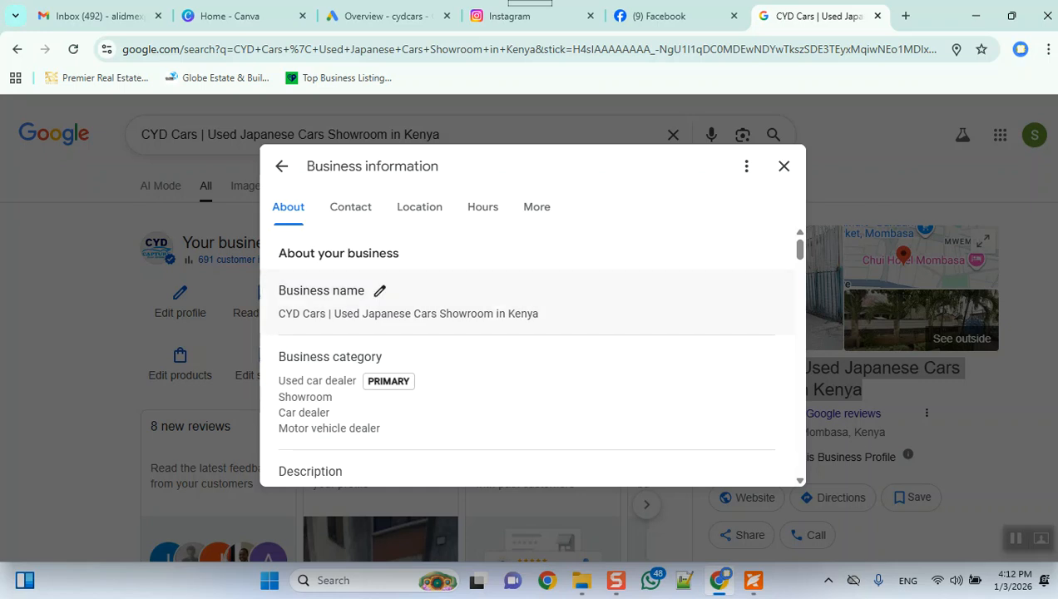
Step: Open the business name for editing, highlight the separator after "CYD Cars", and cancel without saving
{"action": "left_click", "coordinate": [379, 291]}
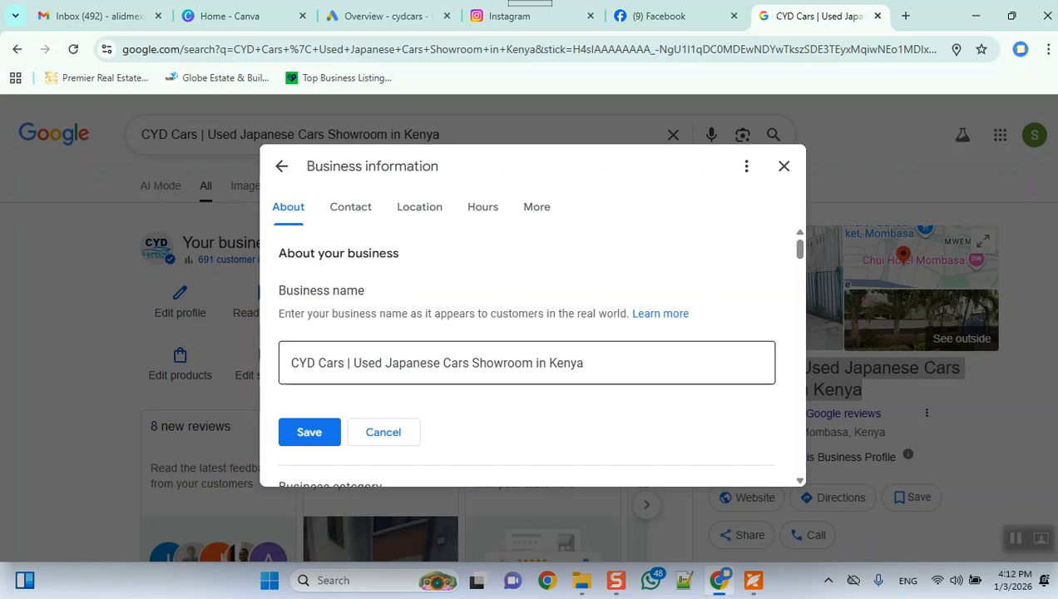
{"action": "left_click_drag", "start_coordinate": [344, 364], "coordinate": [353, 364]}
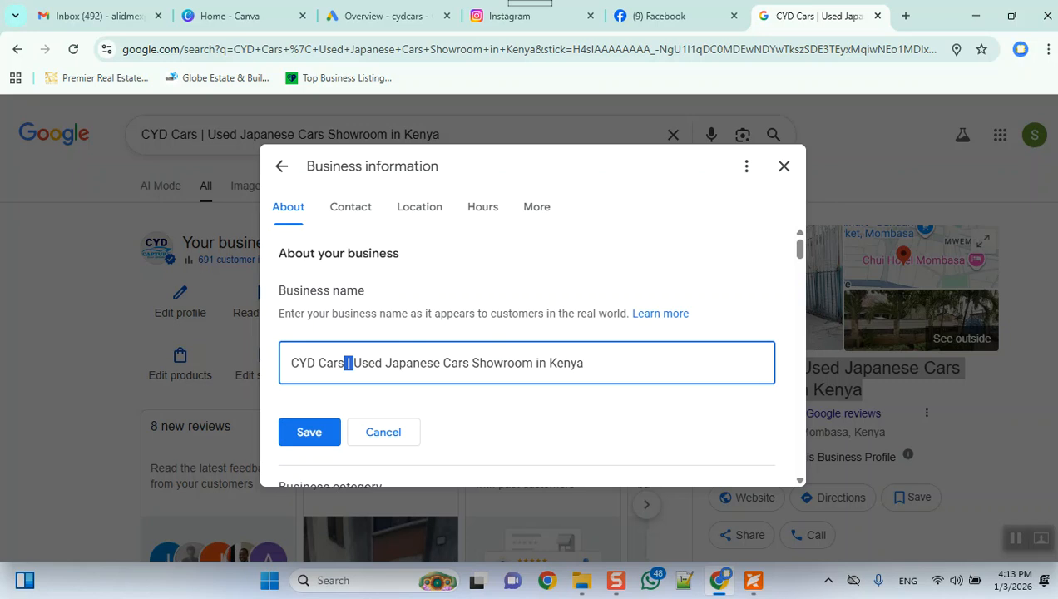
{"action": "left_click", "coordinate": [585, 363]}
{"action": "left_click", "coordinate": [383, 432]}
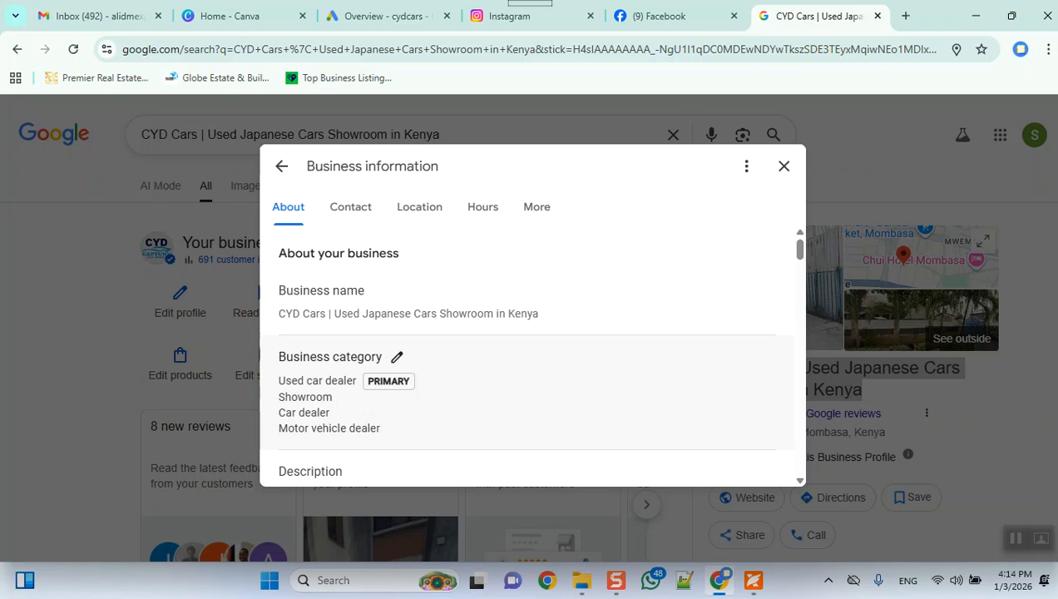
Step: Switch to Foxit PDF Reader and examine the directives on image sizes, service areas, business categories and product posts
{"action": "key", "text": "alt+Tab"}
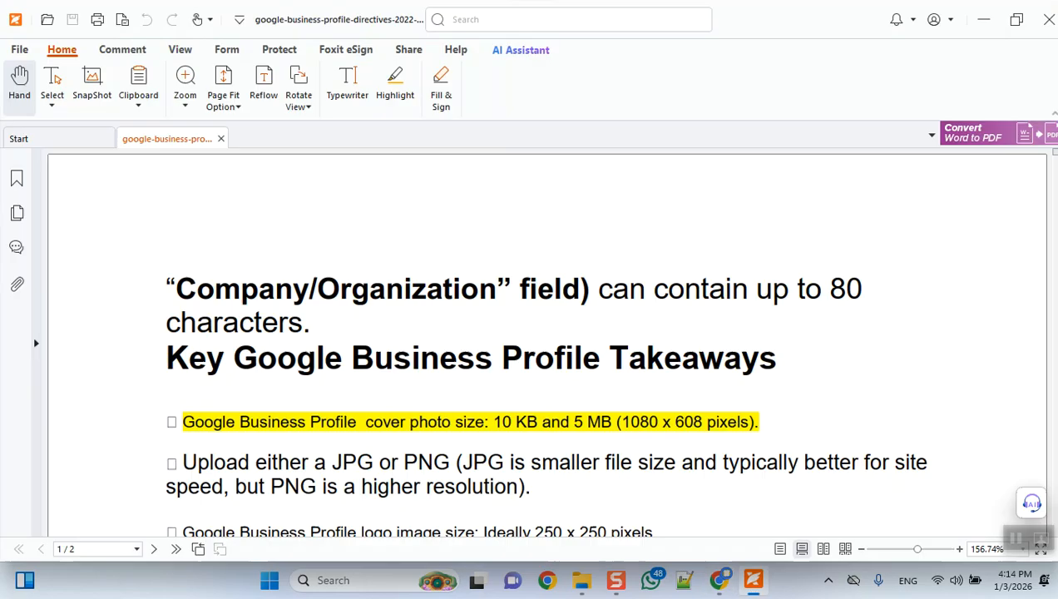
{"action": "scroll", "coordinate": [545, 341], "scroll_direction": "down", "scroll_amount": 5}
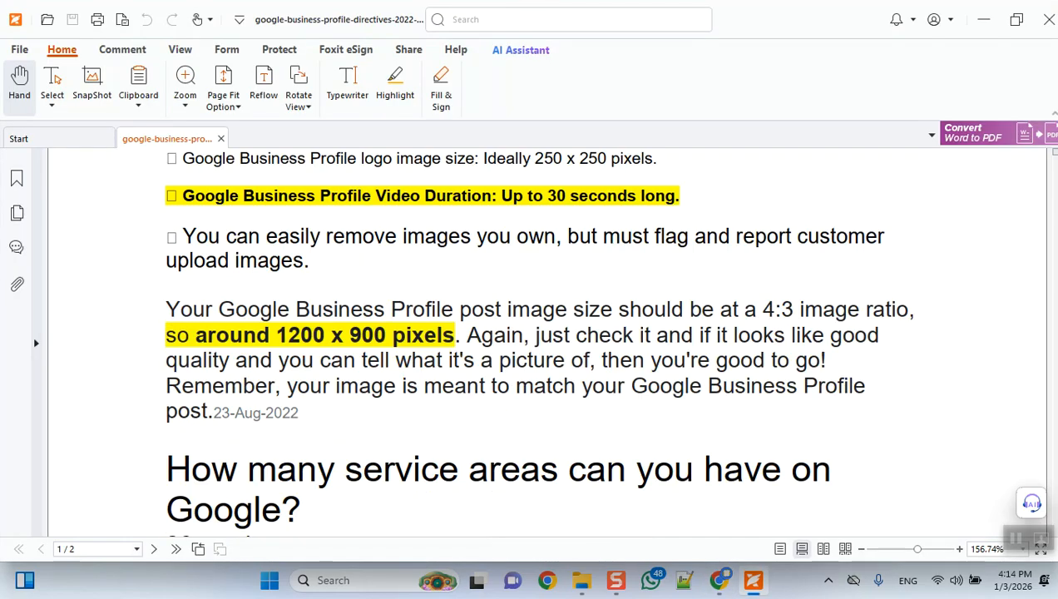
{"action": "scroll", "coordinate": [545, 341], "scroll_direction": "down", "scroll_amount": 2}
{"action": "scroll", "coordinate": [545, 341], "scroll_direction": "up", "scroll_amount": 2}
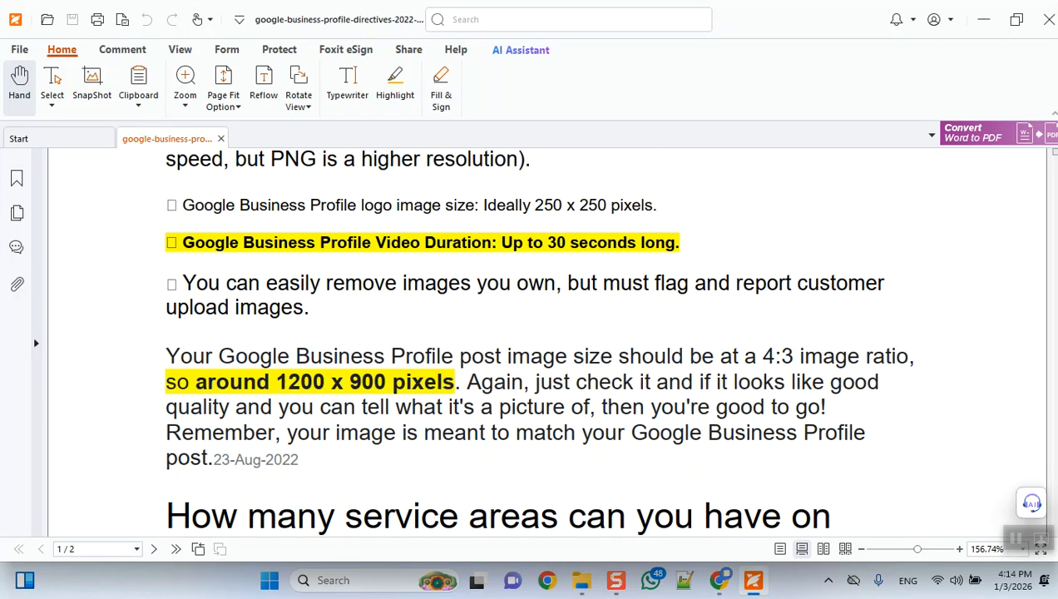
{"action": "scroll", "coordinate": [545, 341], "scroll_direction": "down", "scroll_amount": 1}
{"action": "scroll", "coordinate": [541, 341], "scroll_direction": "down", "scroll_amount": 2}
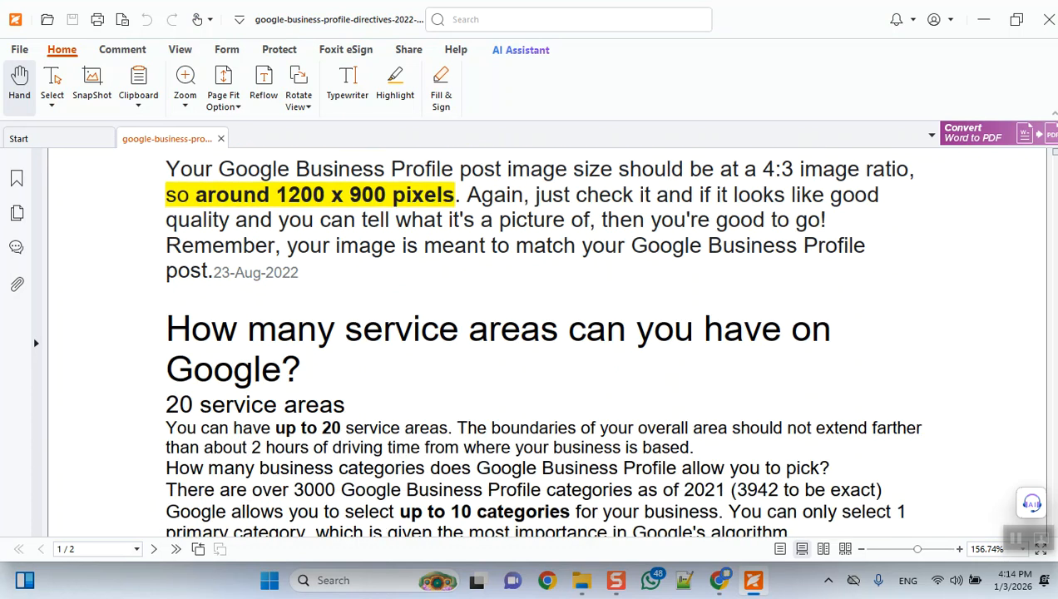
{"action": "scroll", "coordinate": [545, 341], "scroll_direction": "down", "scroll_amount": 2}
{"action": "scroll", "coordinate": [545, 342], "scroll_direction": "down", "scroll_amount": 2}
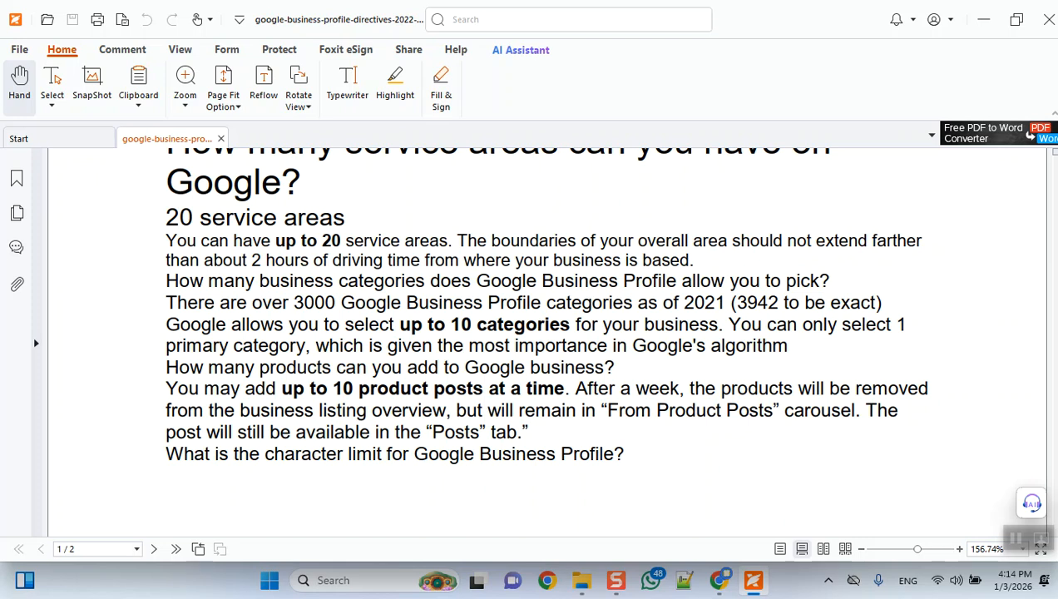
Step: Switch to Chrome, open the business categories for editing, and review the primary and additional categories
{"action": "key", "text": "alt+Tab"}
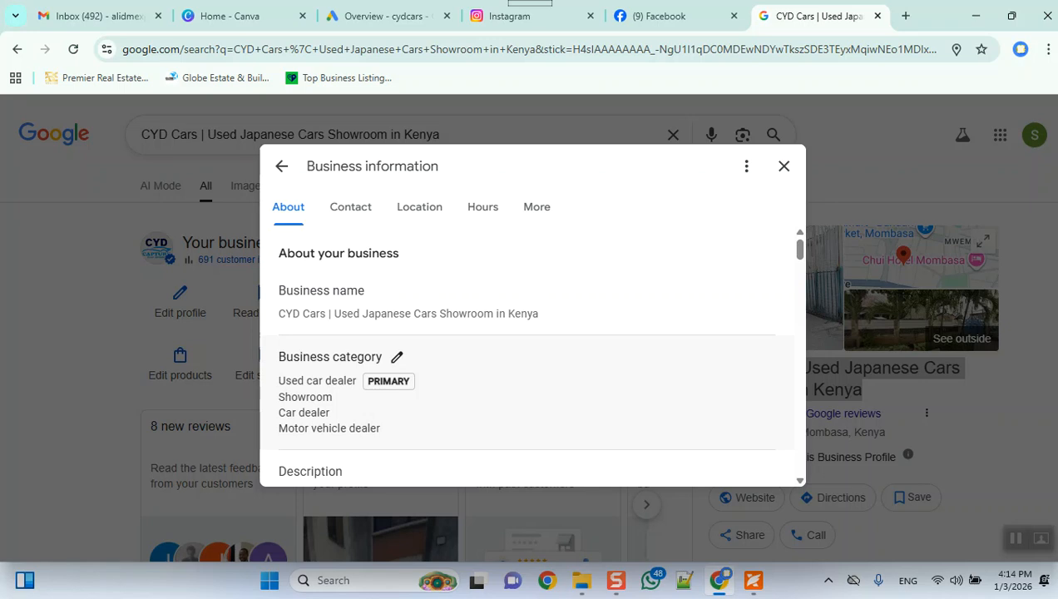
{"action": "left_click", "coordinate": [397, 357]}
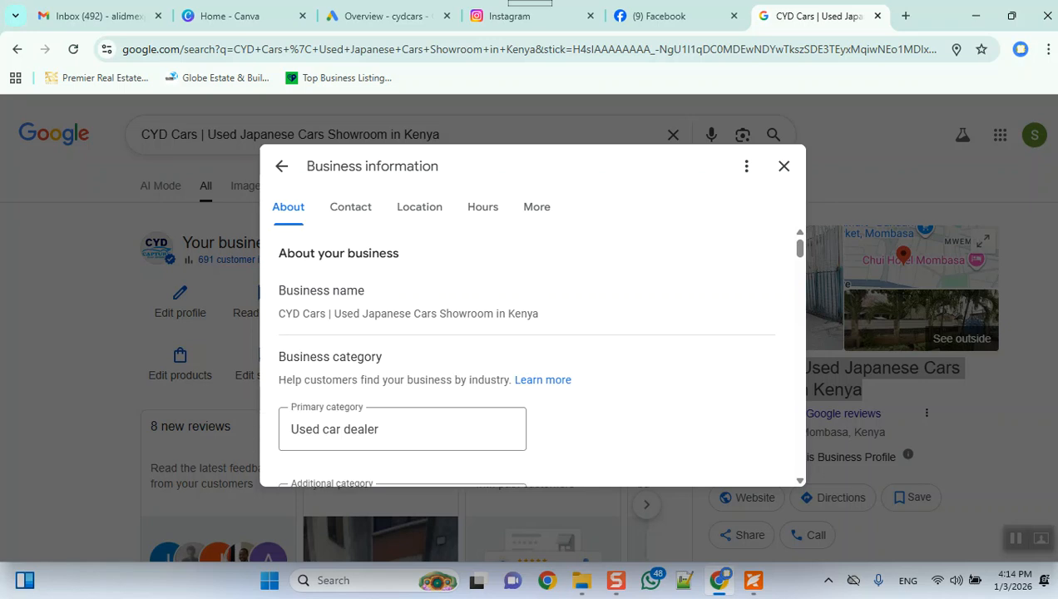
{"action": "scroll", "coordinate": [397, 357], "scroll_direction": "down", "scroll_amount": 1}
{"action": "scroll", "coordinate": [529, 356], "scroll_direction": "up", "scroll_amount": 1}
{"action": "scroll", "coordinate": [529, 355], "scroll_direction": "down", "scroll_amount": 2}
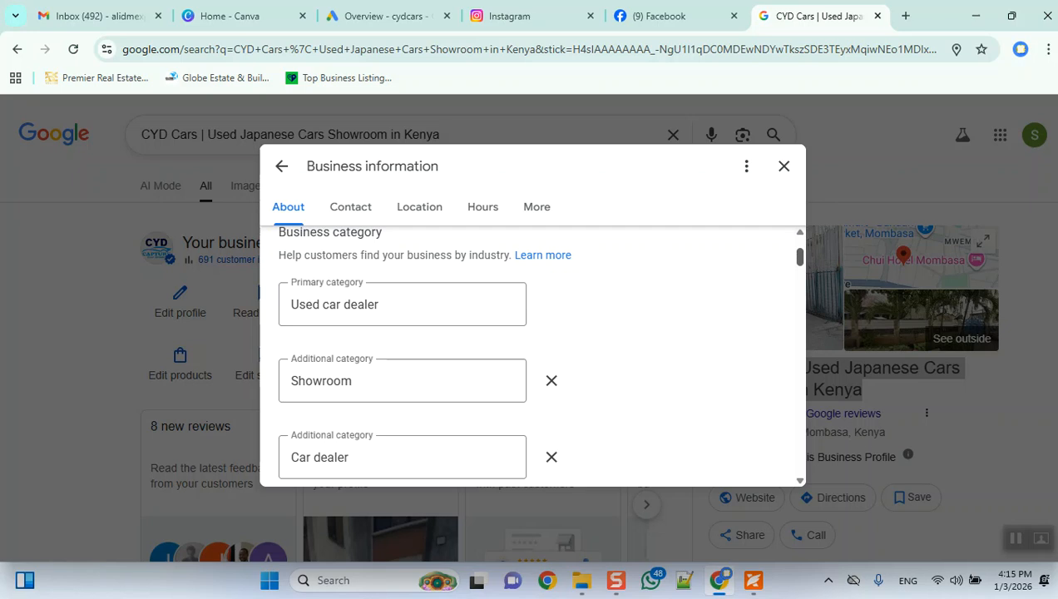
{"action": "scroll", "coordinate": [529, 354], "scroll_direction": "down", "scroll_amount": 3}
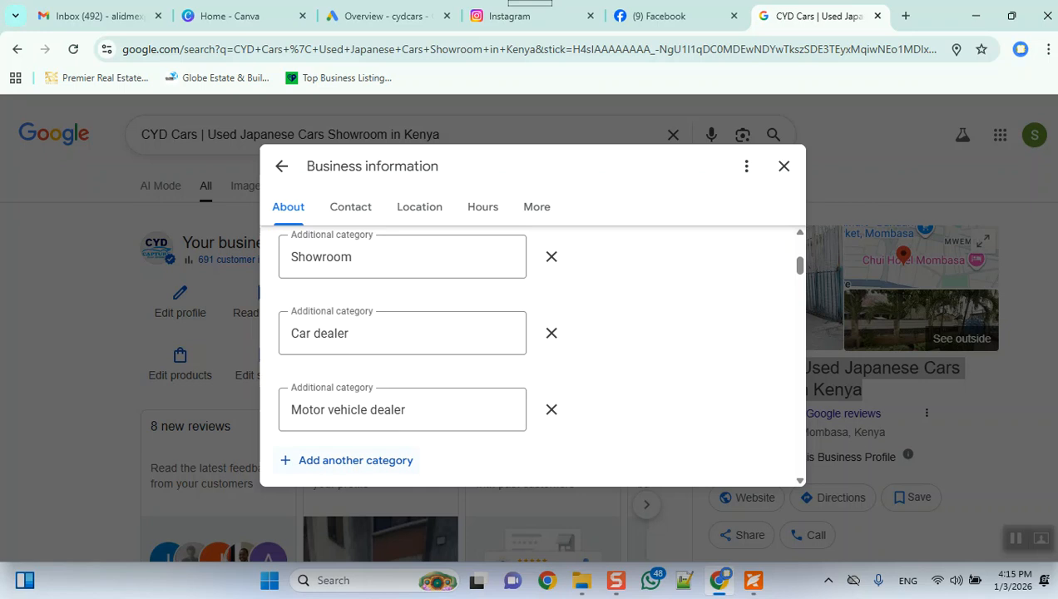
Step: Try adding "Used car dealer" as another additional business category, and leave the category editing
{"action": "left_click", "coordinate": [355, 460]}
{"action": "scroll", "coordinate": [533, 354], "scroll_direction": "down", "scroll_amount": 1}
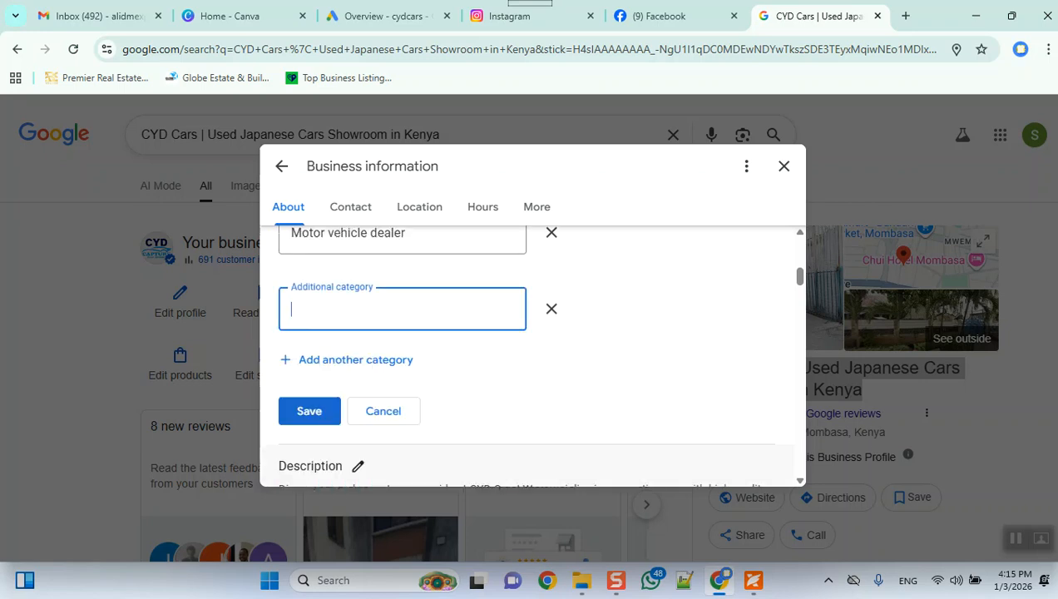
{"action": "type", "text": "used"}
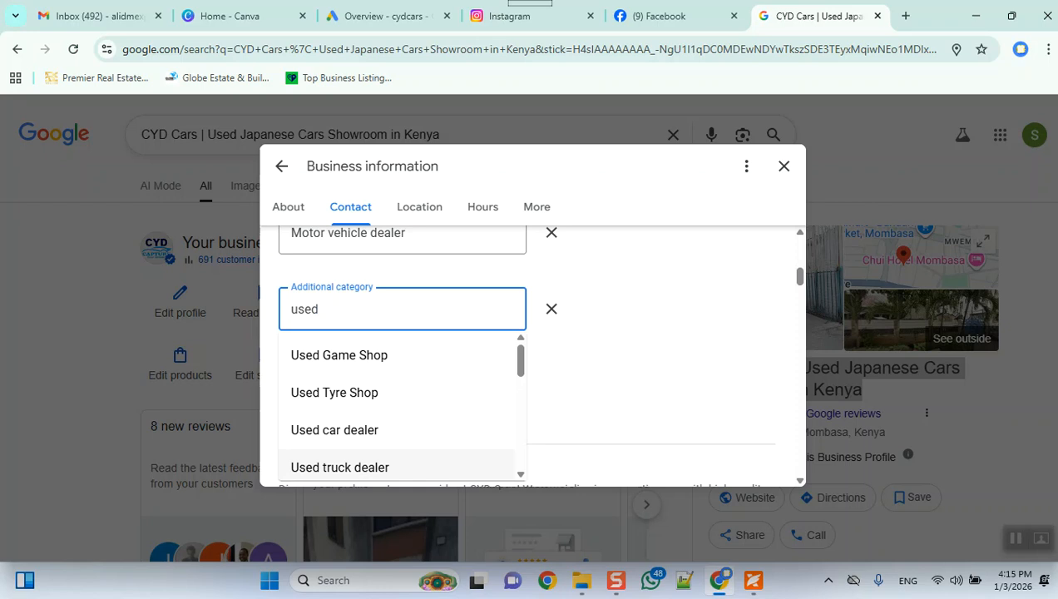
{"action": "key", "text": "Up"}
{"action": "key", "text": "Return"}
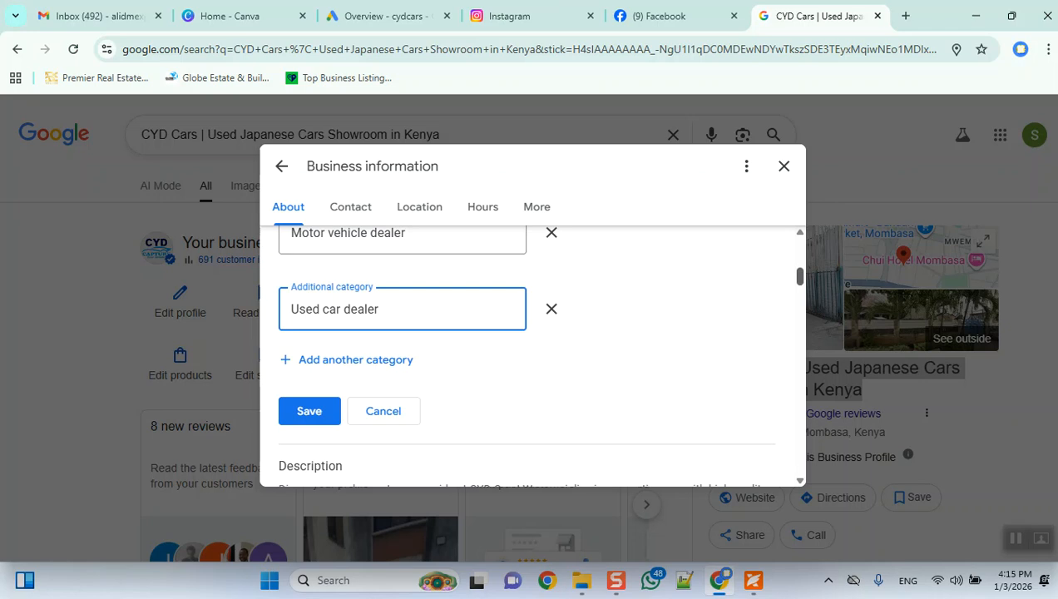
{"action": "scroll", "coordinate": [526, 356], "scroll_direction": "up", "scroll_amount": 2}
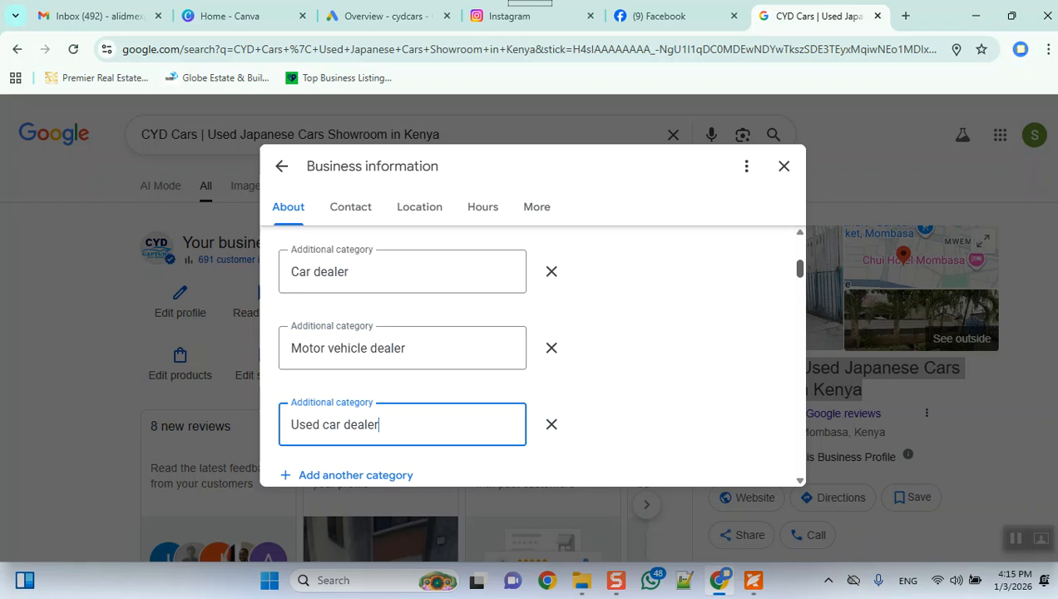
{"action": "scroll", "coordinate": [539, 354], "scroll_direction": "down", "scroll_amount": 1}
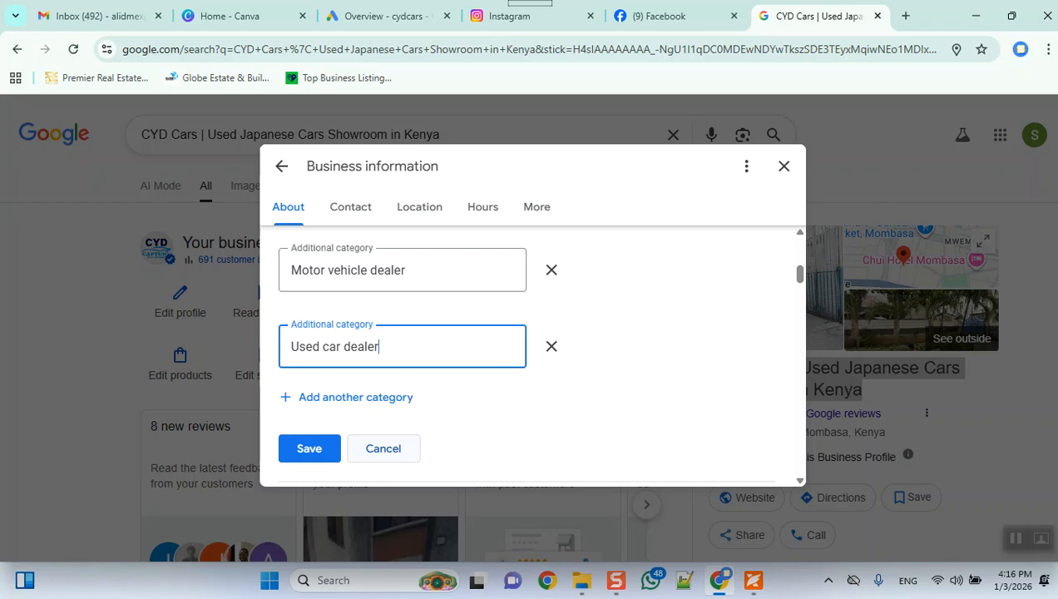
{"action": "key", "text": "Return"}
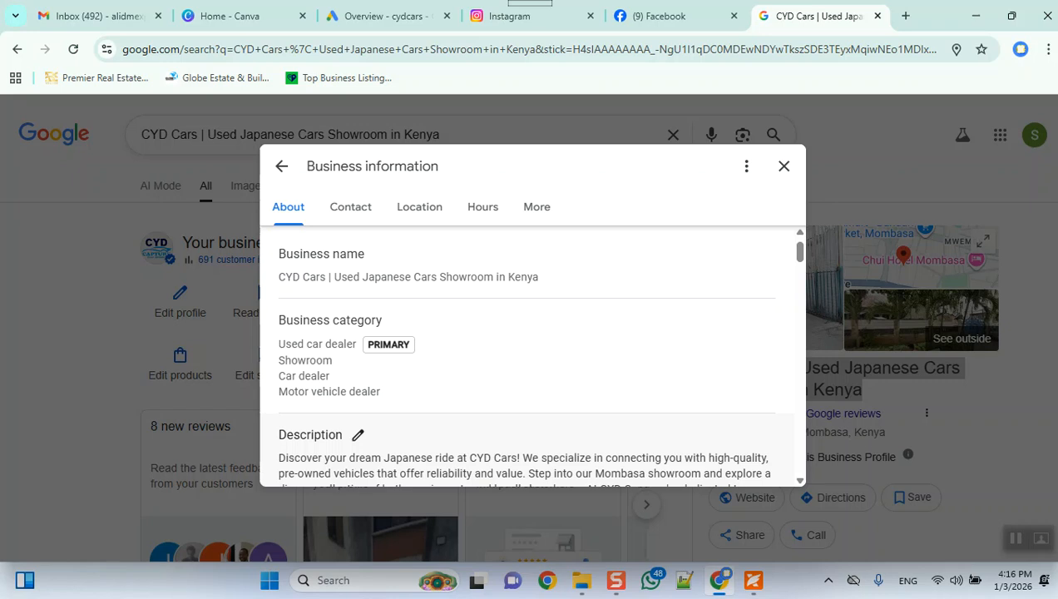
Step: Open the business description for editing, review its text, and highlight the character counter
{"action": "scroll", "coordinate": [400, 349], "scroll_direction": "down", "scroll_amount": 2}
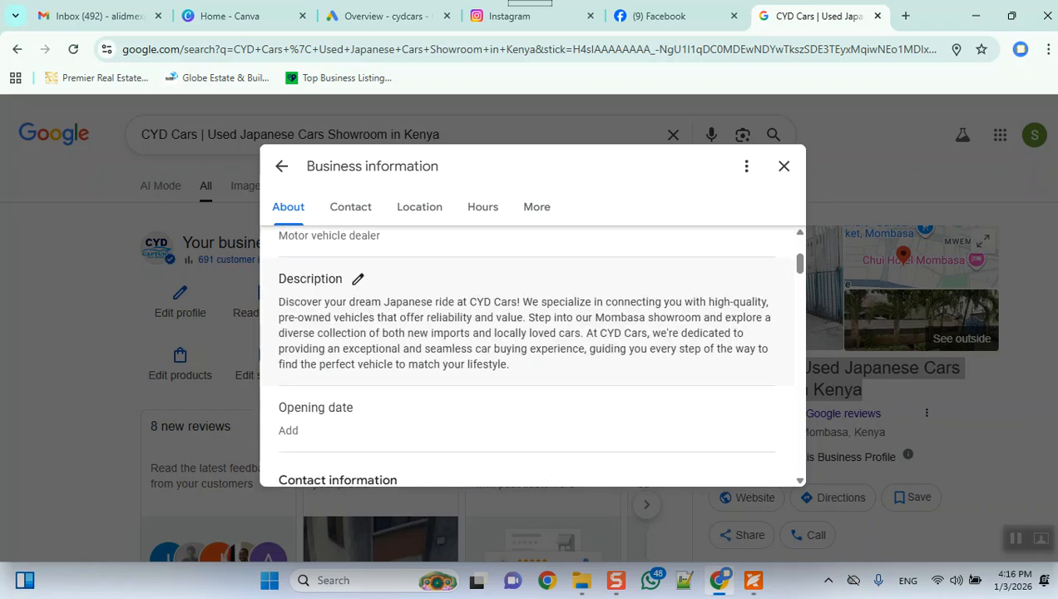
{"action": "scroll", "coordinate": [533, 349], "scroll_direction": "up", "scroll_amount": 1}
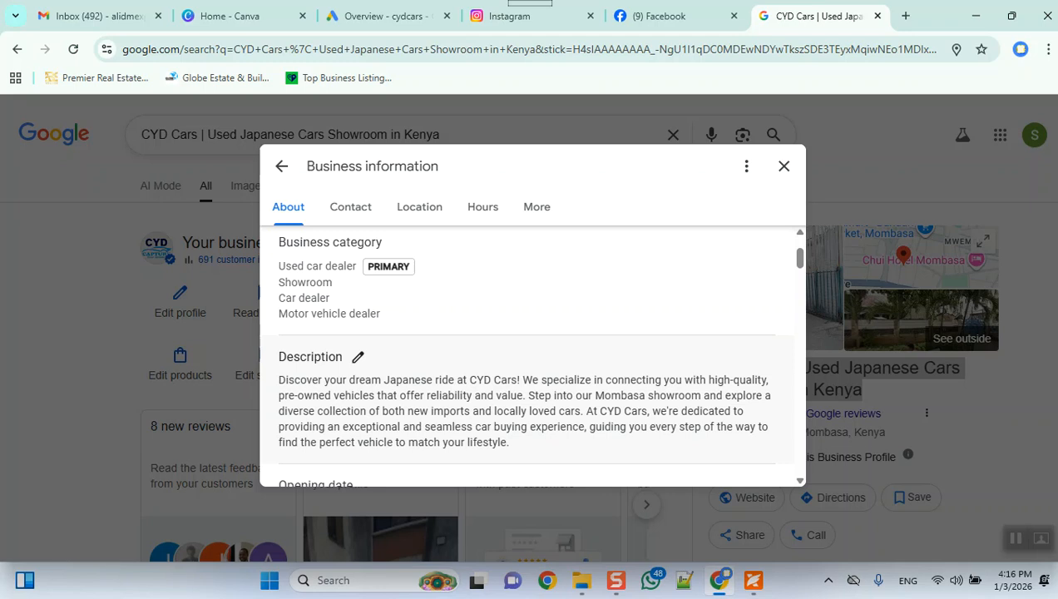
{"action": "scroll", "coordinate": [532, 350], "scroll_direction": "down", "scroll_amount": 1}
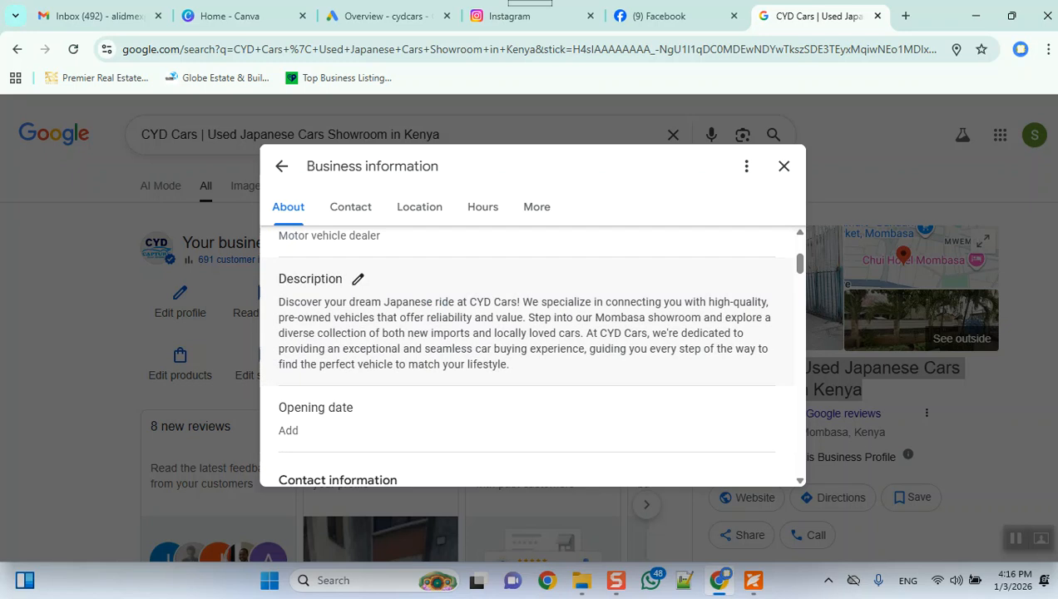
{"action": "left_click", "coordinate": [358, 279]}
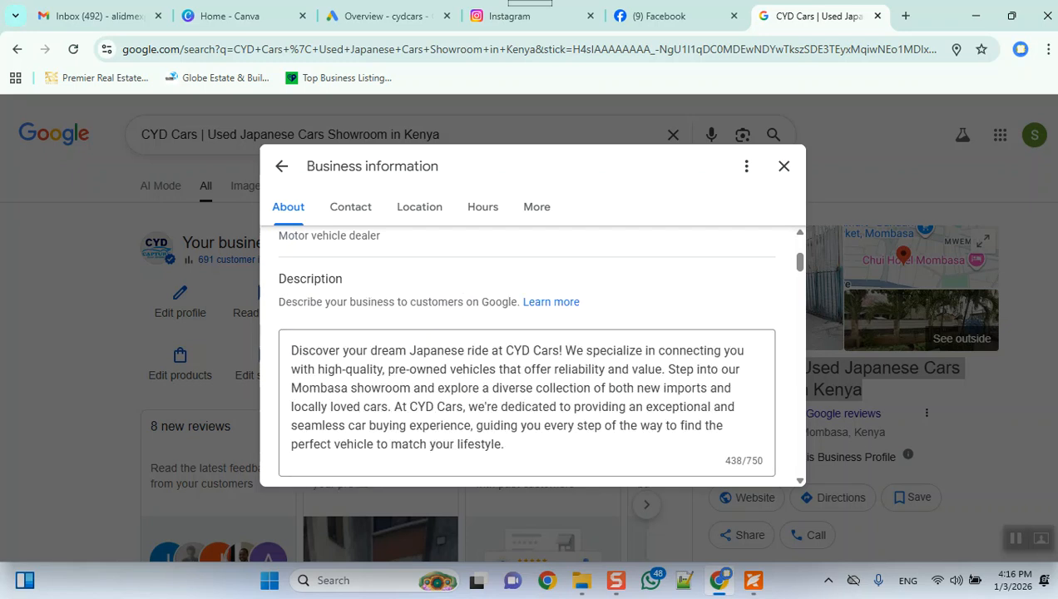
{"action": "scroll", "coordinate": [533, 350], "scroll_direction": "down", "scroll_amount": 3}
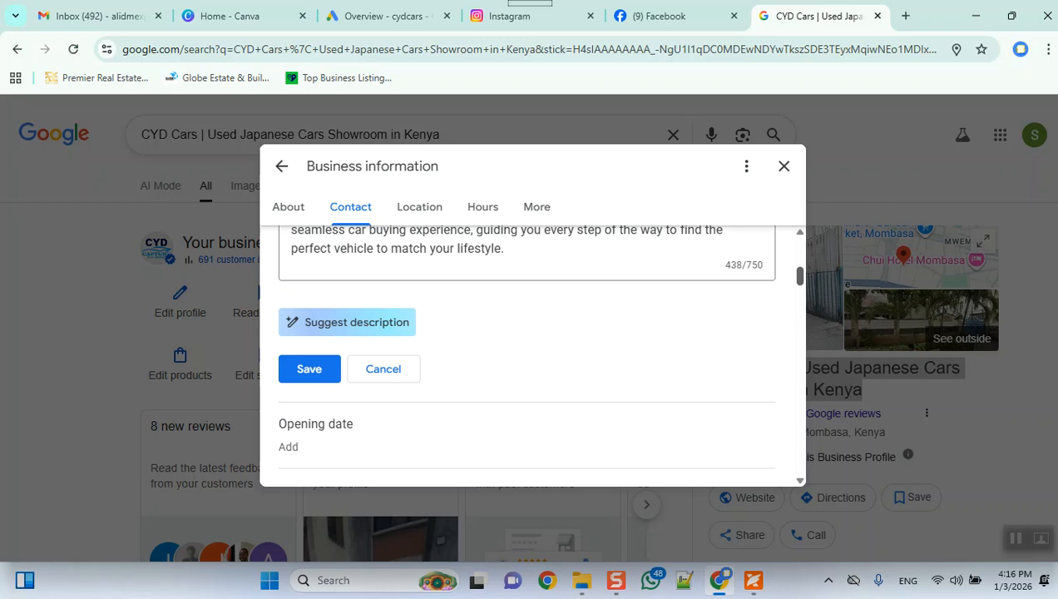
{"action": "left_click", "coordinate": [516, 263]}
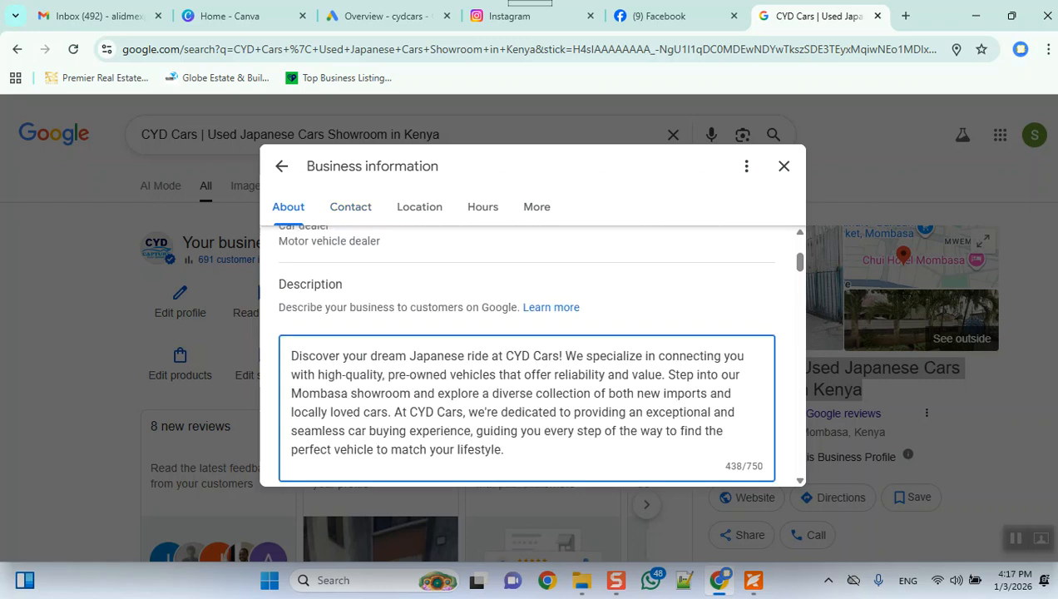
{"action": "left_click_drag", "start_coordinate": [763, 468], "coordinate": [726, 466]}
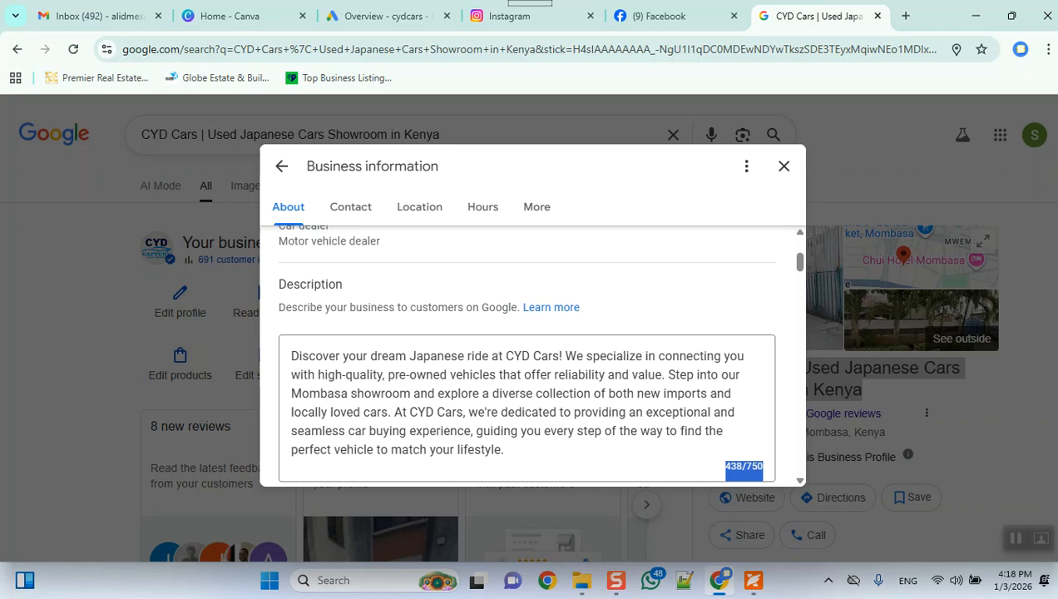
Step: Generate a suggested business description and expand it to its full text
{"action": "scroll", "coordinate": [530, 353], "scroll_direction": "down", "scroll_amount": 5}
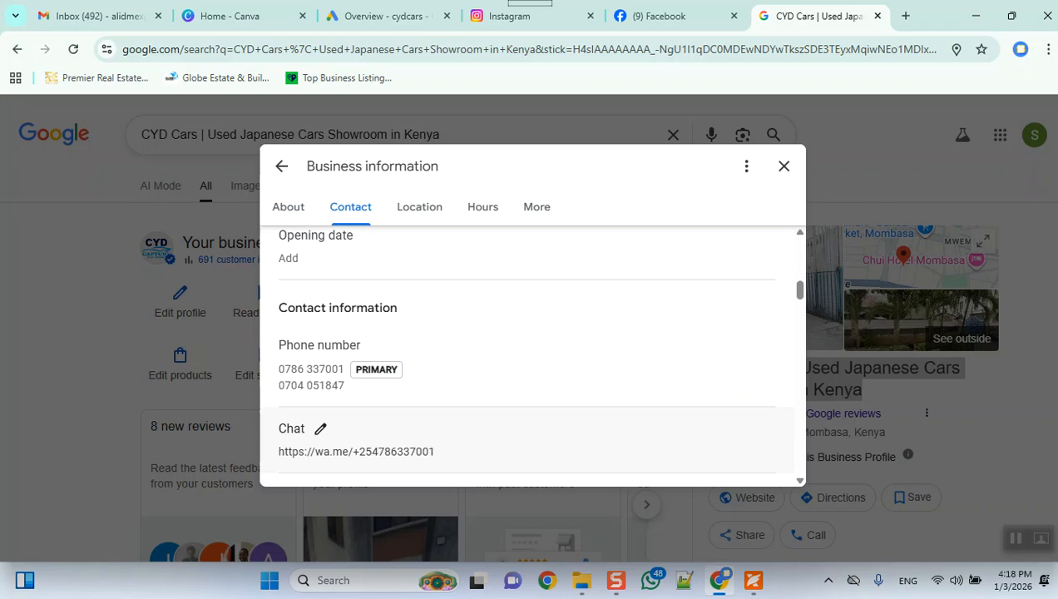
{"action": "scroll", "coordinate": [530, 354], "scroll_direction": "down", "scroll_amount": 1}
{"action": "scroll", "coordinate": [530, 354], "scroll_direction": "up", "scroll_amount": 2}
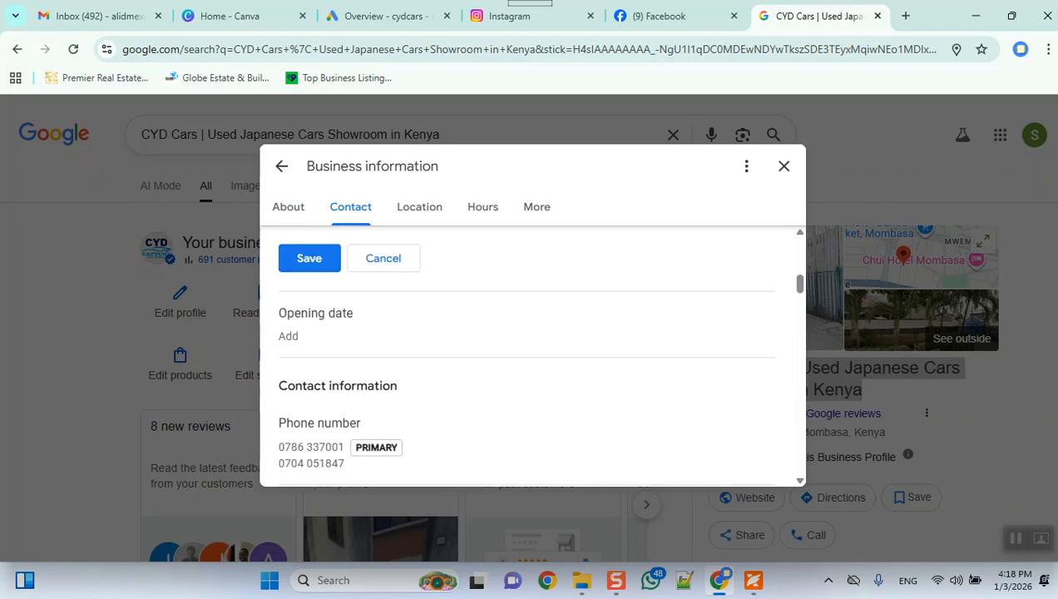
{"action": "scroll", "coordinate": [530, 354], "scroll_direction": "up", "scroll_amount": 1}
{"action": "left_click", "coordinate": [347, 290]}
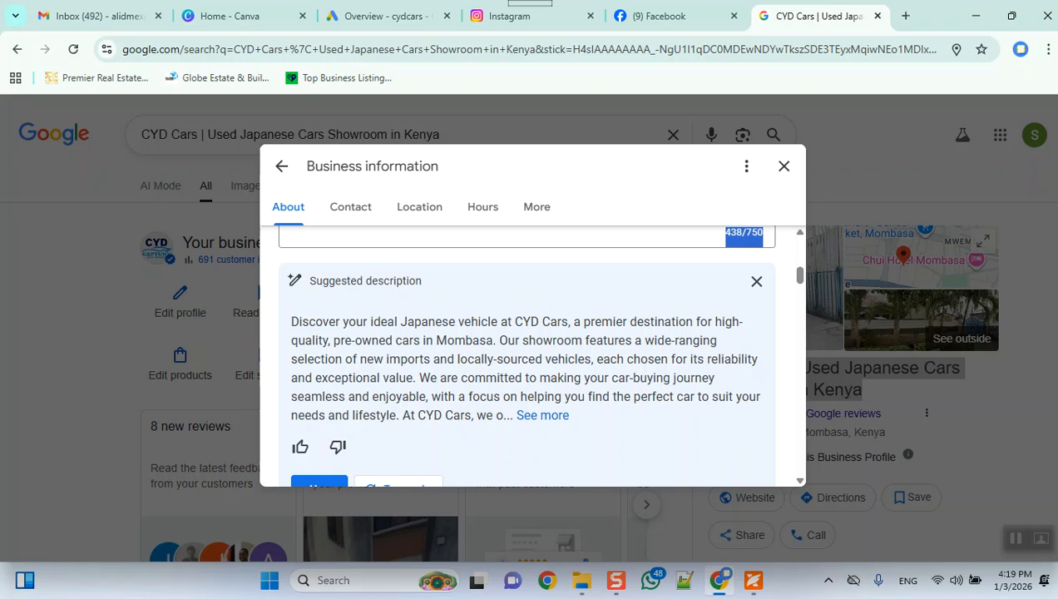
{"action": "left_click", "coordinate": [542, 416]}
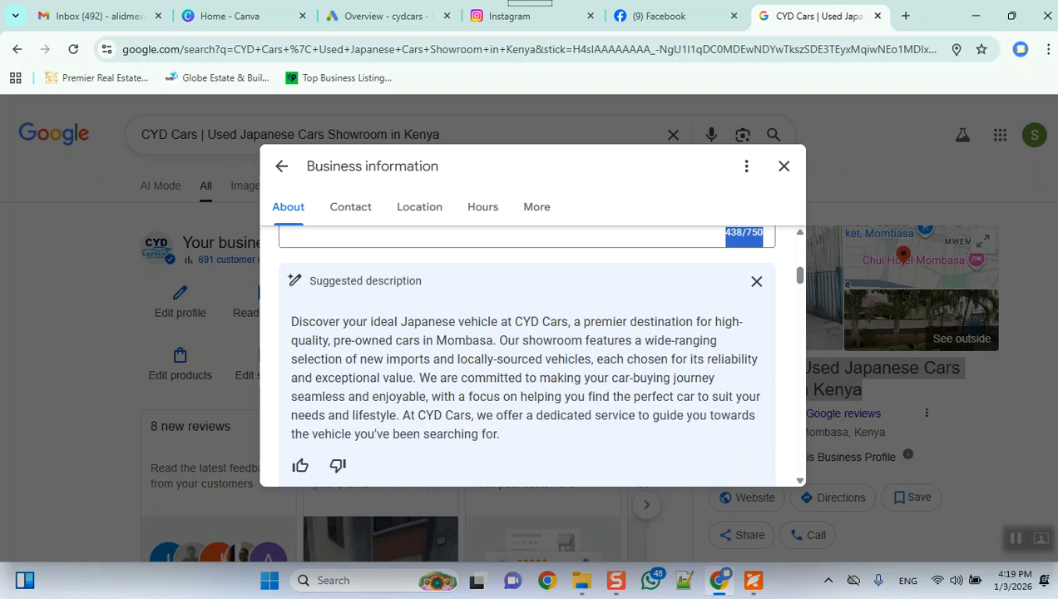
Step: Request another suggested description, expand its full text, and save the existing description without using the suggestion
{"action": "scroll", "coordinate": [525, 358], "scroll_direction": "down", "scroll_amount": 4}
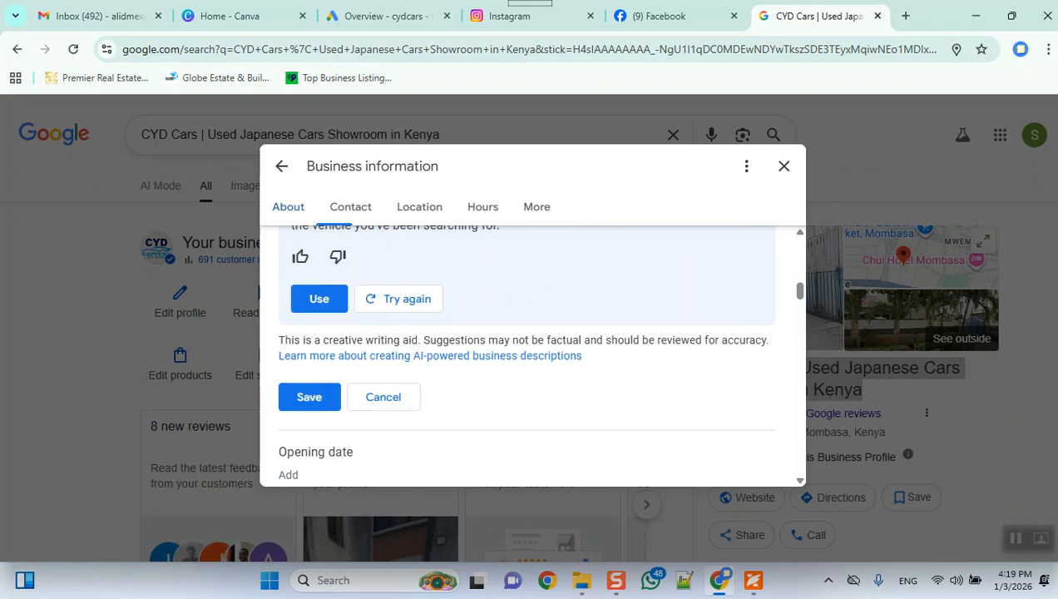
{"action": "scroll", "coordinate": [524, 357], "scroll_direction": "up", "scroll_amount": 1}
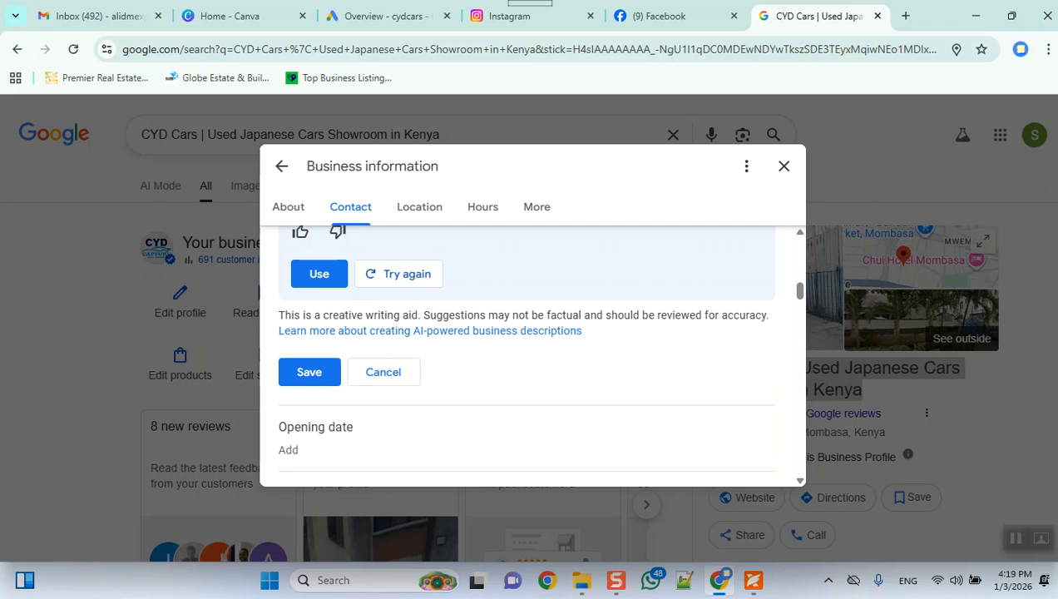
{"action": "scroll", "coordinate": [524, 358], "scroll_direction": "down", "scroll_amount": 1}
{"action": "scroll", "coordinate": [524, 357], "scroll_direction": "up", "scroll_amount": 3}
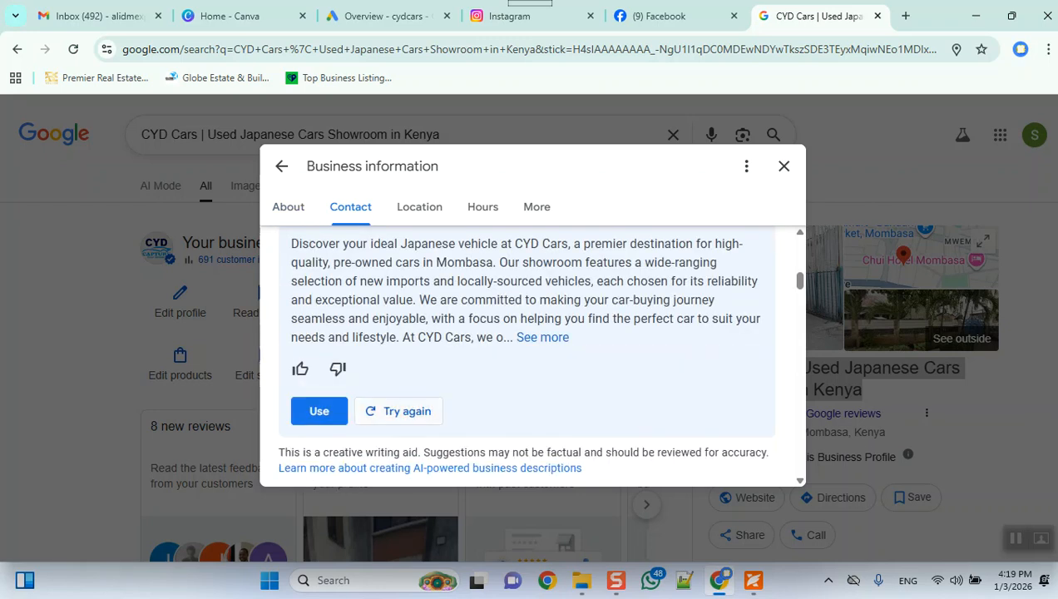
{"action": "left_click", "coordinate": [399, 412]}
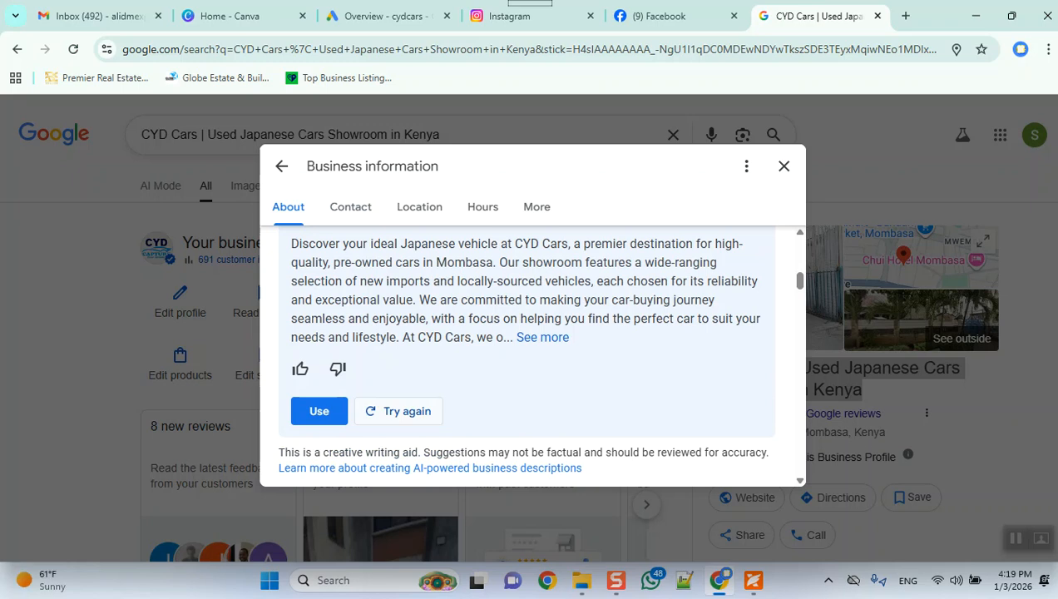
{"action": "left_click", "coordinate": [399, 411]}
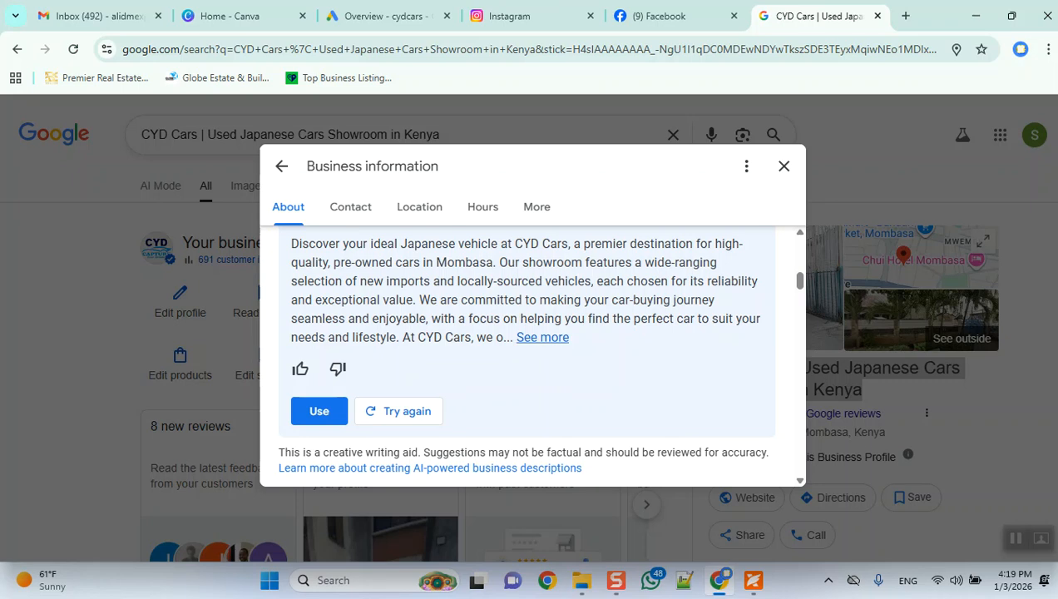
{"action": "left_click", "coordinate": [543, 337]}
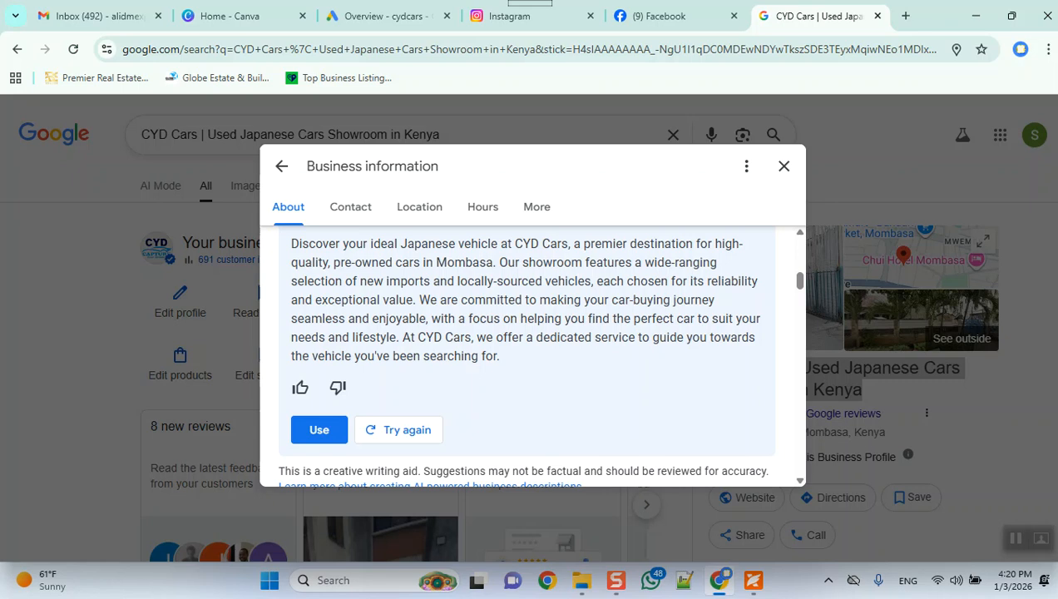
{"action": "scroll", "coordinate": [527, 350], "scroll_direction": "down", "scroll_amount": 2}
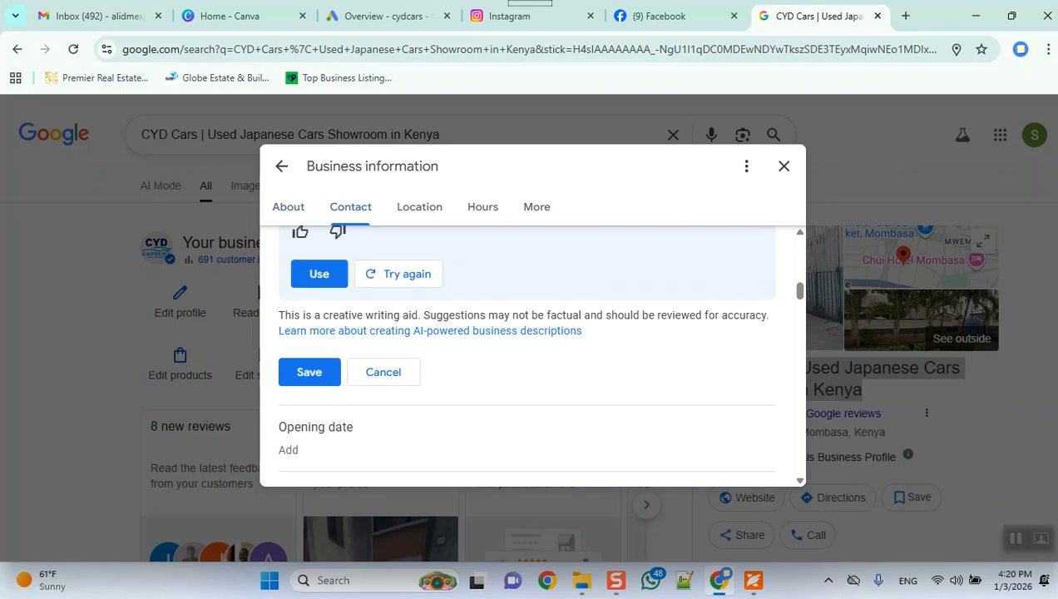
{"action": "left_click", "coordinate": [309, 372]}
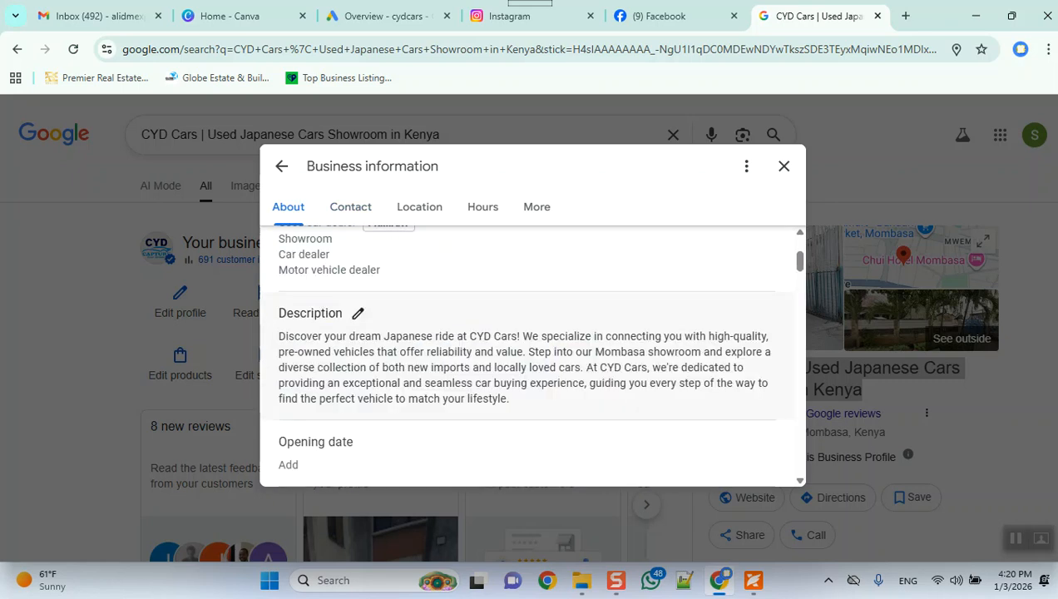
Step: Open the business profile's chat setting for editing, keep WhatsApp as the chat option, and select the full click-to-chat URL
{"action": "scroll", "coordinate": [309, 372], "scroll_direction": "down", "scroll_amount": 3}
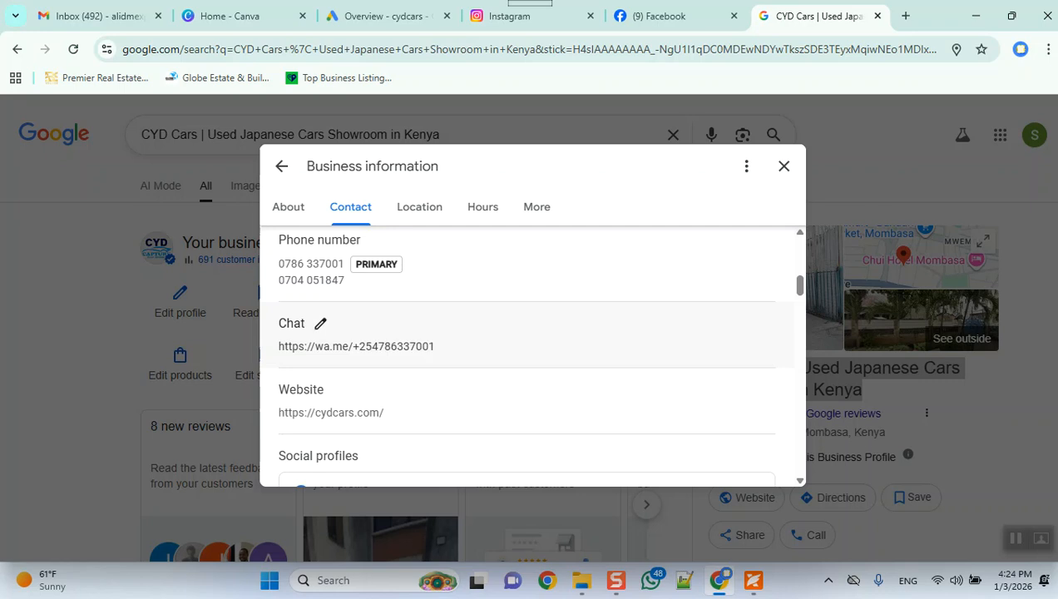
{"action": "left_click", "coordinate": [321, 324]}
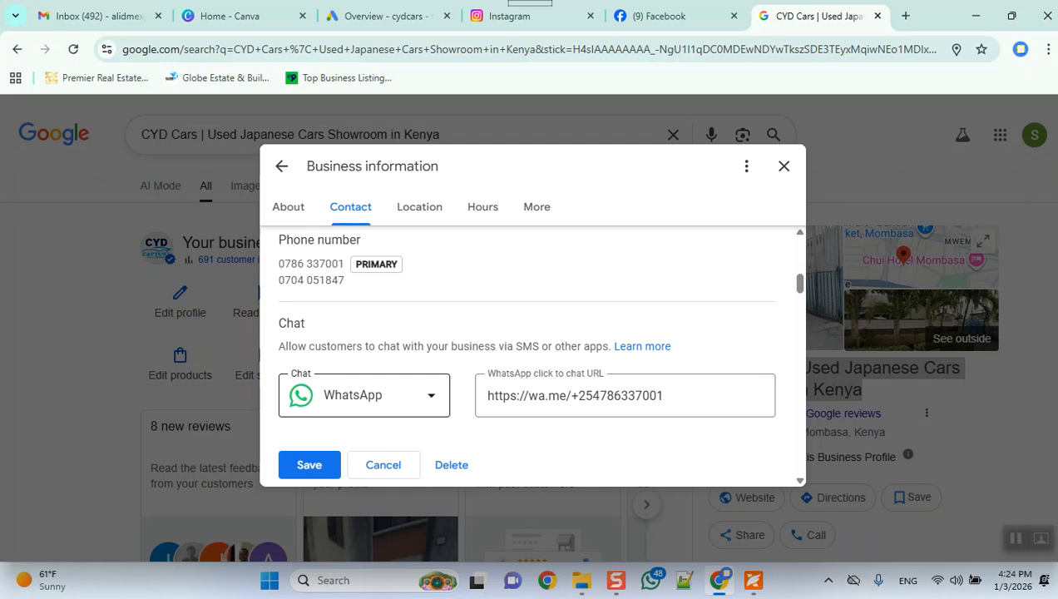
{"action": "left_click", "coordinate": [364, 395]}
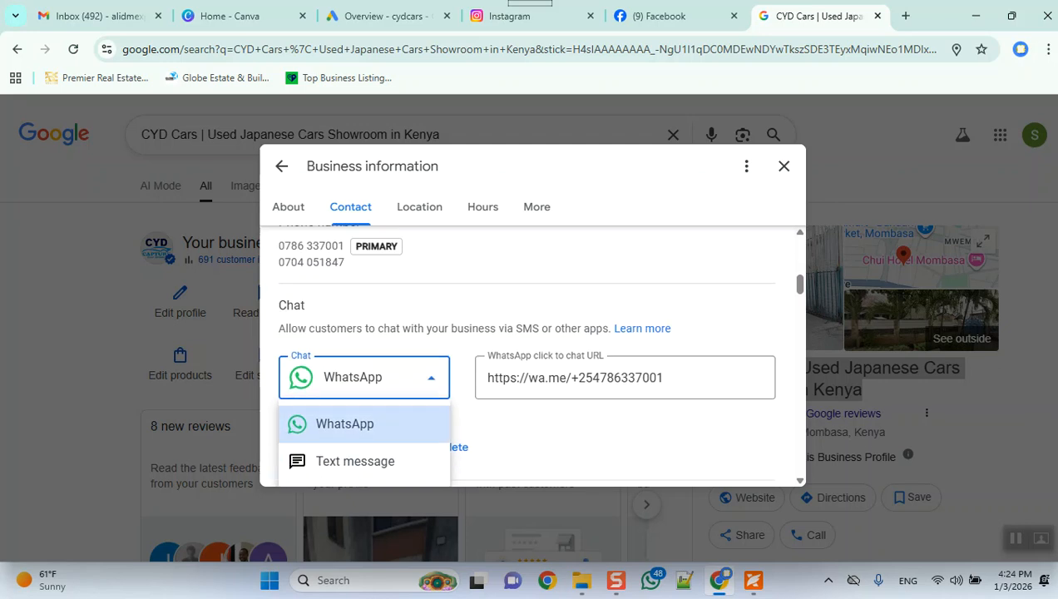
{"action": "scroll", "coordinate": [532, 353], "scroll_direction": "down", "scroll_amount": 2}
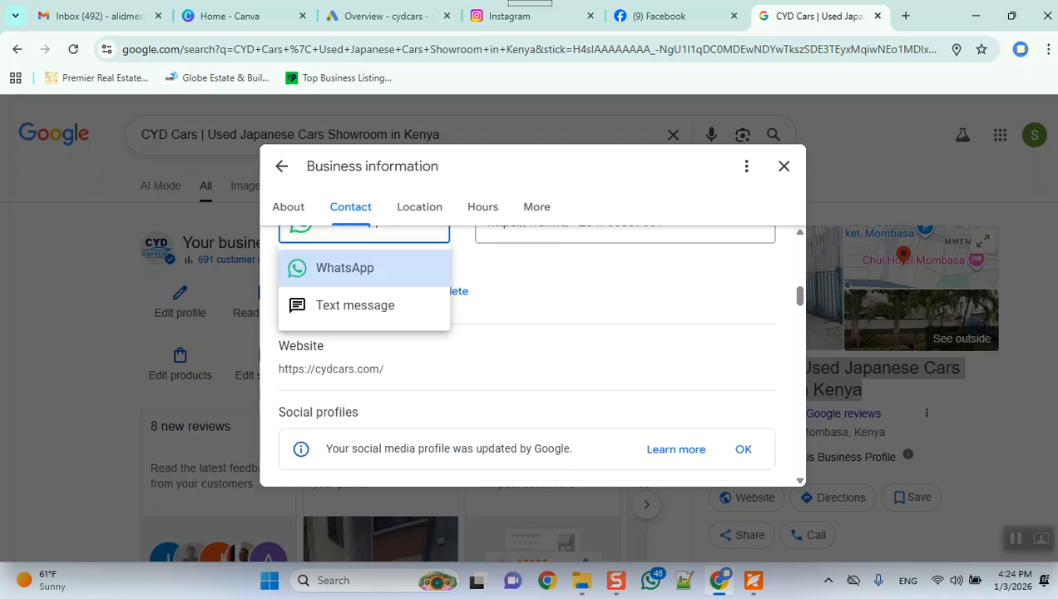
{"action": "left_click", "coordinate": [364, 268]}
{"action": "scroll", "coordinate": [533, 354], "scroll_direction": "down", "scroll_amount": 3}
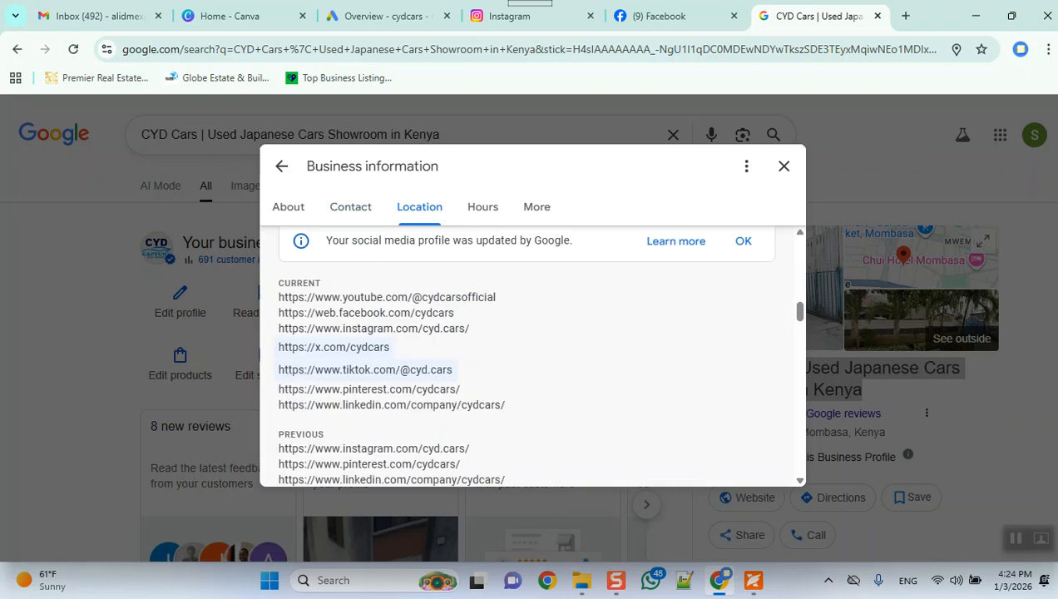
{"action": "scroll", "coordinate": [533, 354], "scroll_direction": "up", "scroll_amount": 5}
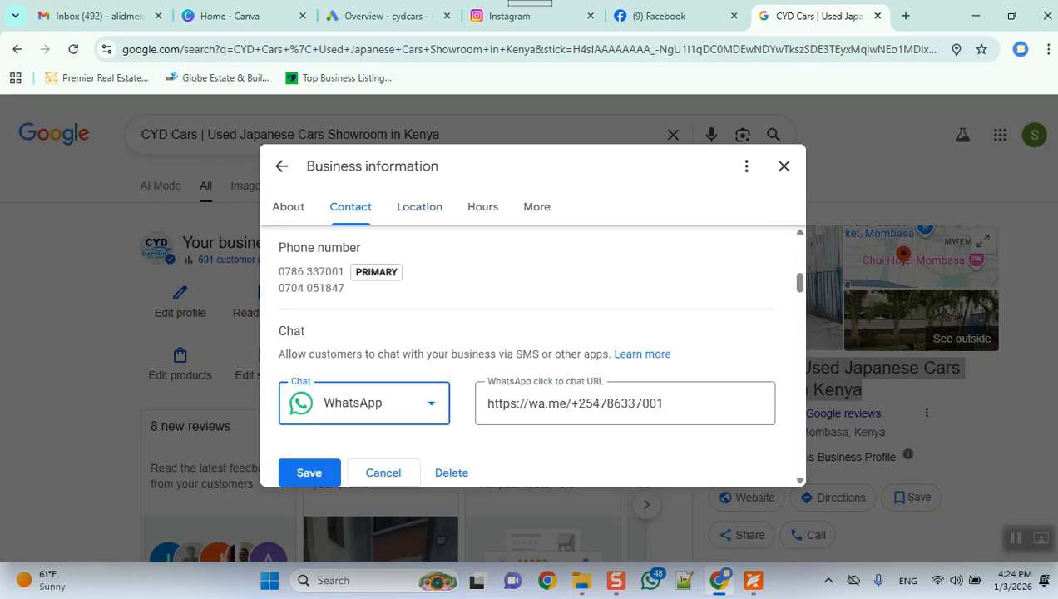
{"action": "left_click_drag", "start_coordinate": [664, 404], "coordinate": [486, 404]}
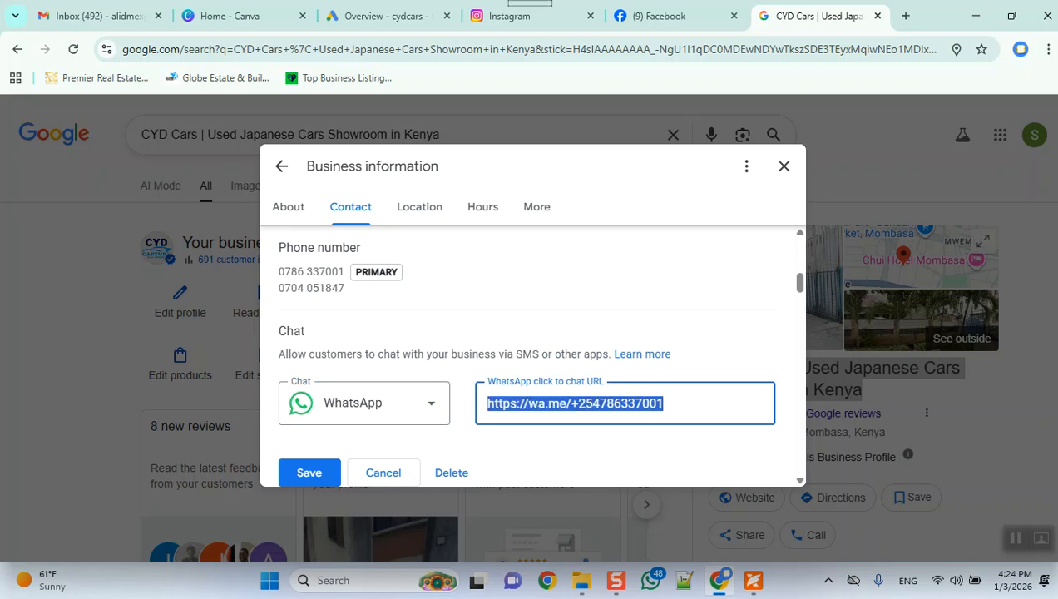
Step: Launch Notepad
{"action": "left_click", "coordinate": [652, 580]}
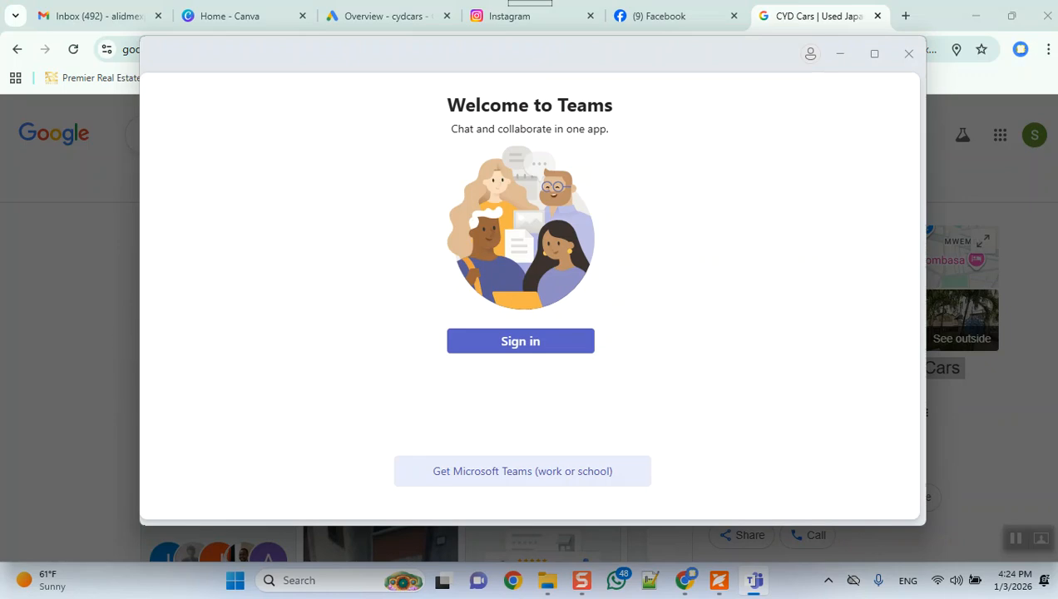
{"action": "key", "text": "super+r"}
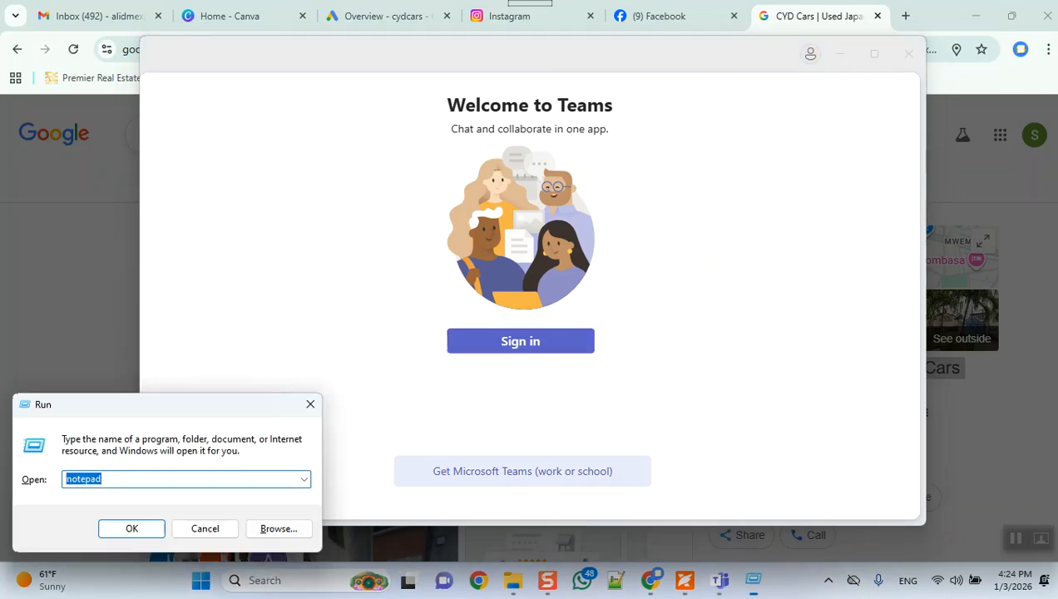
{"action": "type", "text": "no"}
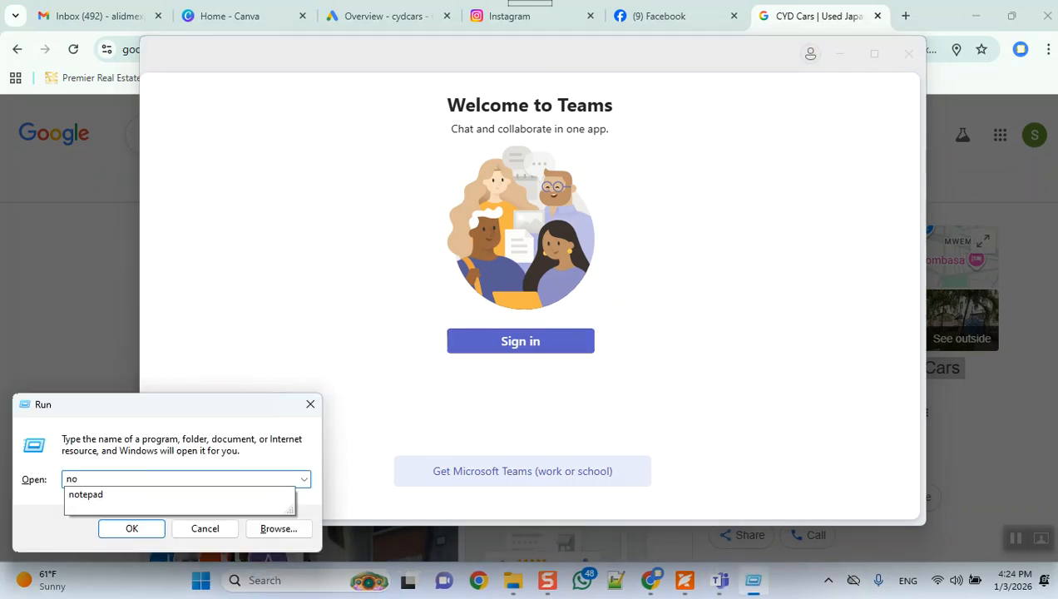
{"action": "key", "text": "Return"}
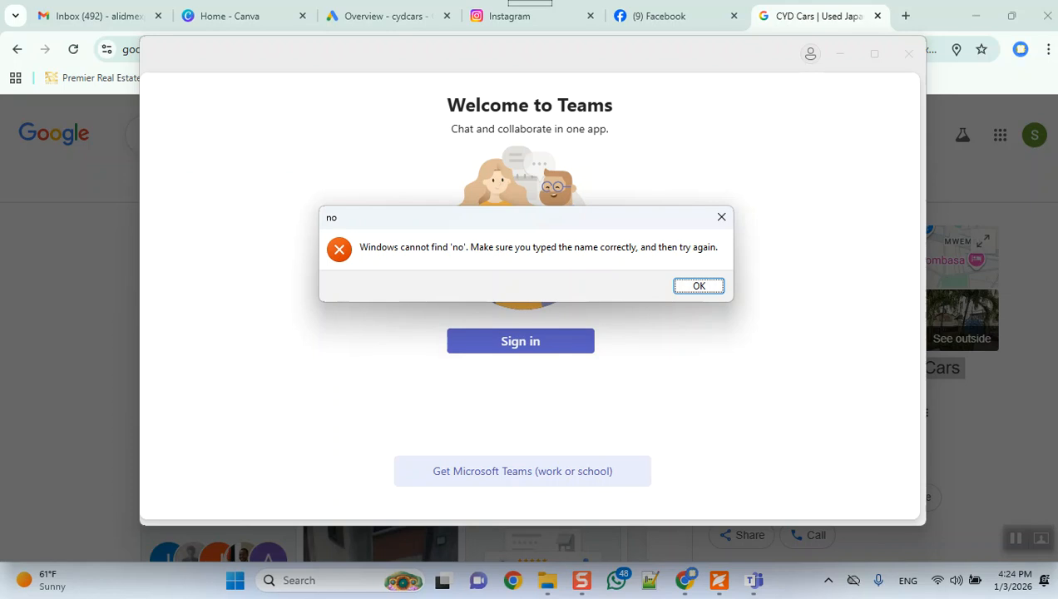
{"action": "key", "text": "Return"}
{"action": "key", "text": "Right"}
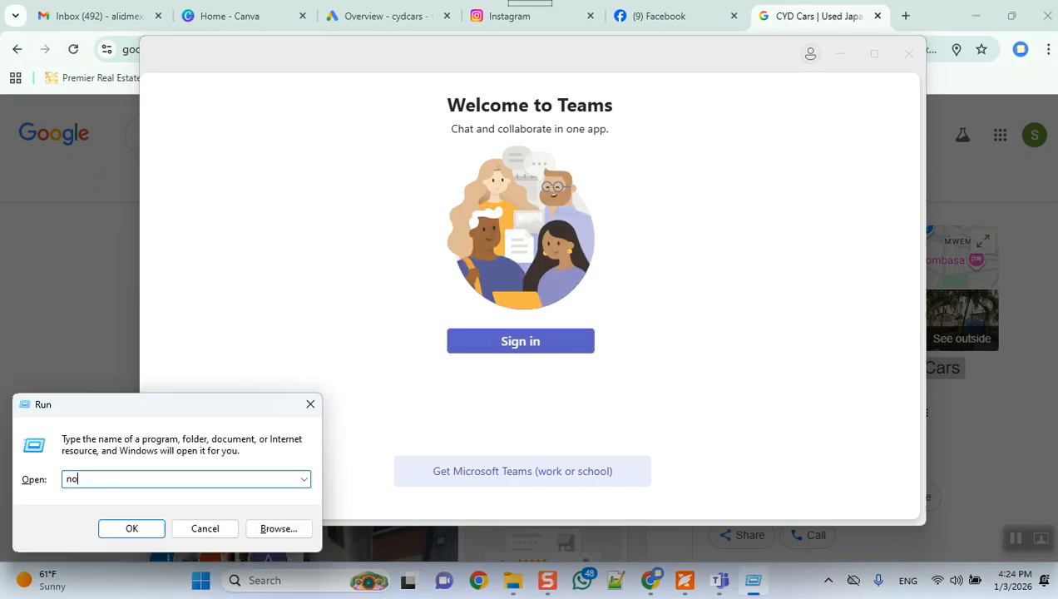
{"action": "type", "text": "tead"}
{"action": "key", "text": "Return"}
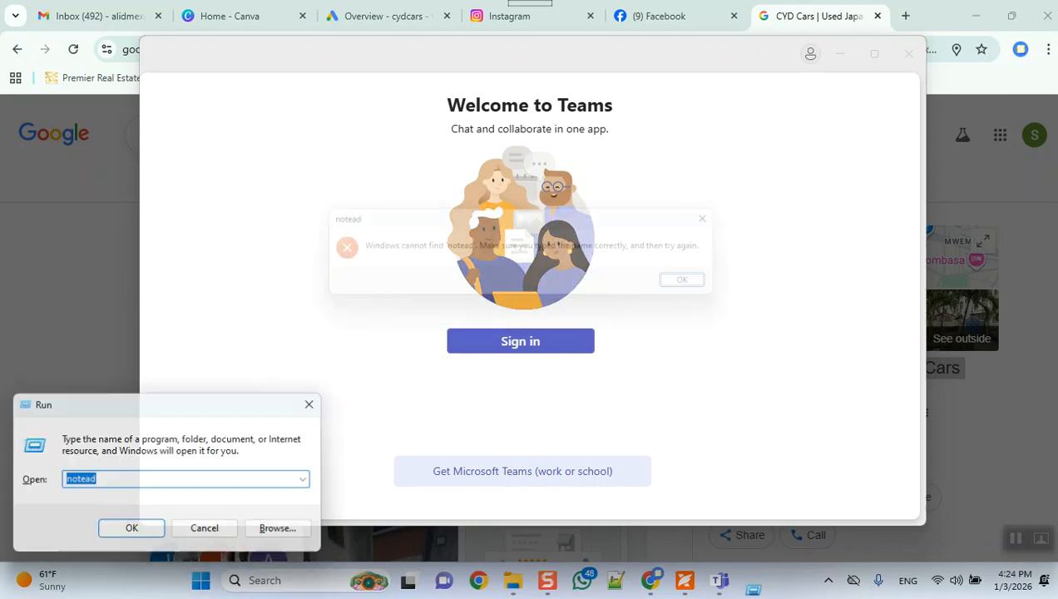
{"action": "key", "text": "Return"}
{"action": "type", "text": "note"}
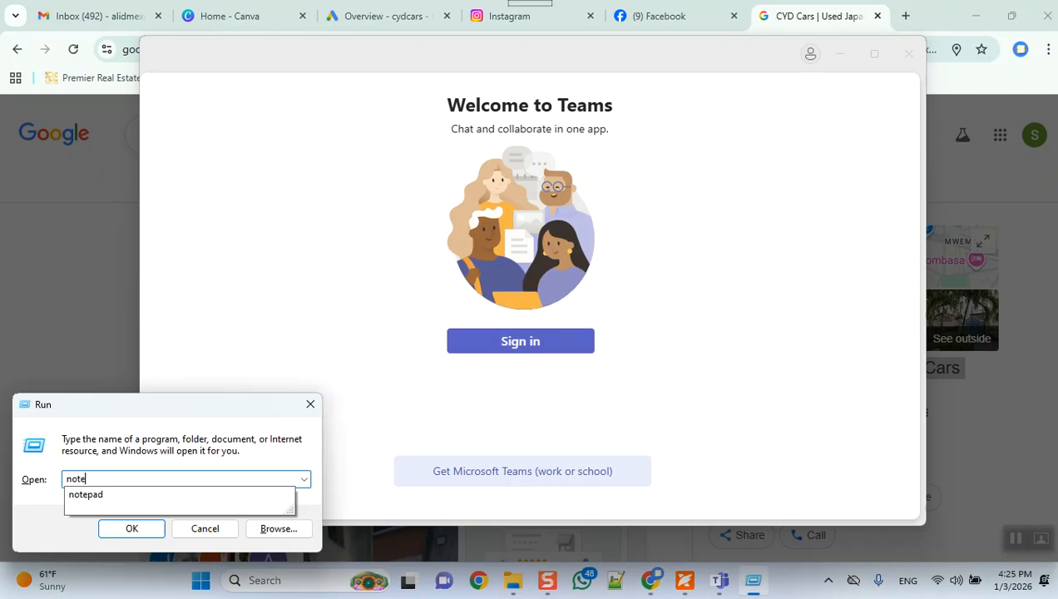
{"action": "type", "text": "pad"}
{"action": "key", "text": "Return"}
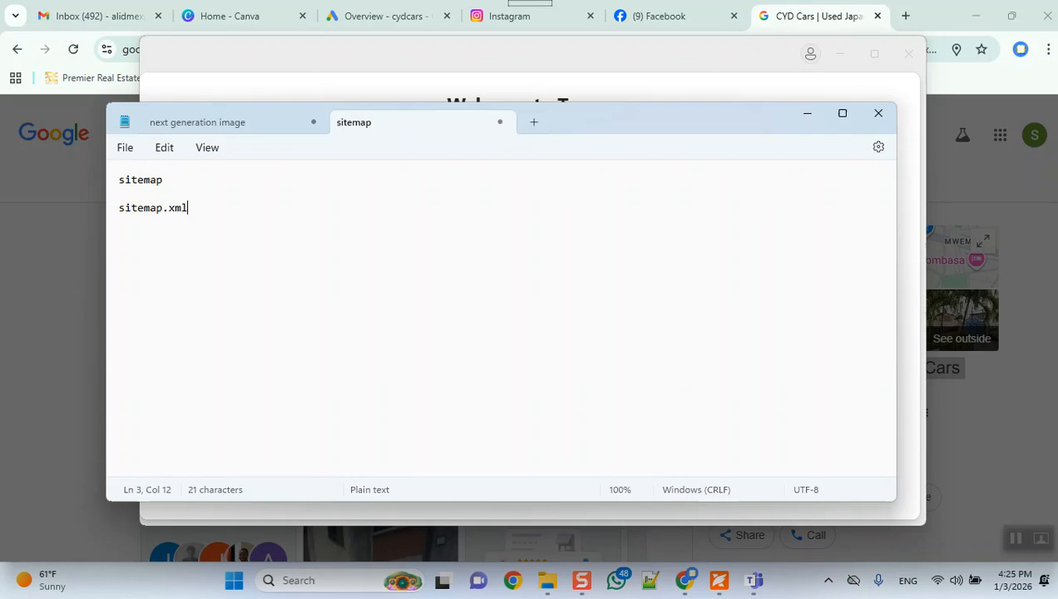
Step: Delete all the text in the open sitemap note and maximize the Notepad window
{"action": "key", "text": "ctrl+a"}
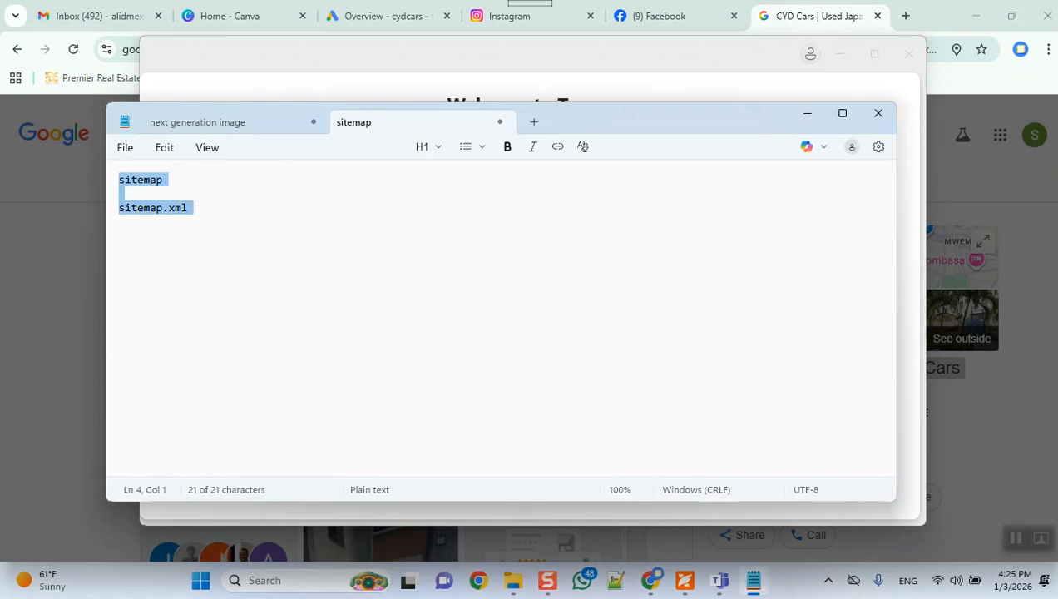
{"action": "key", "text": "Delete"}
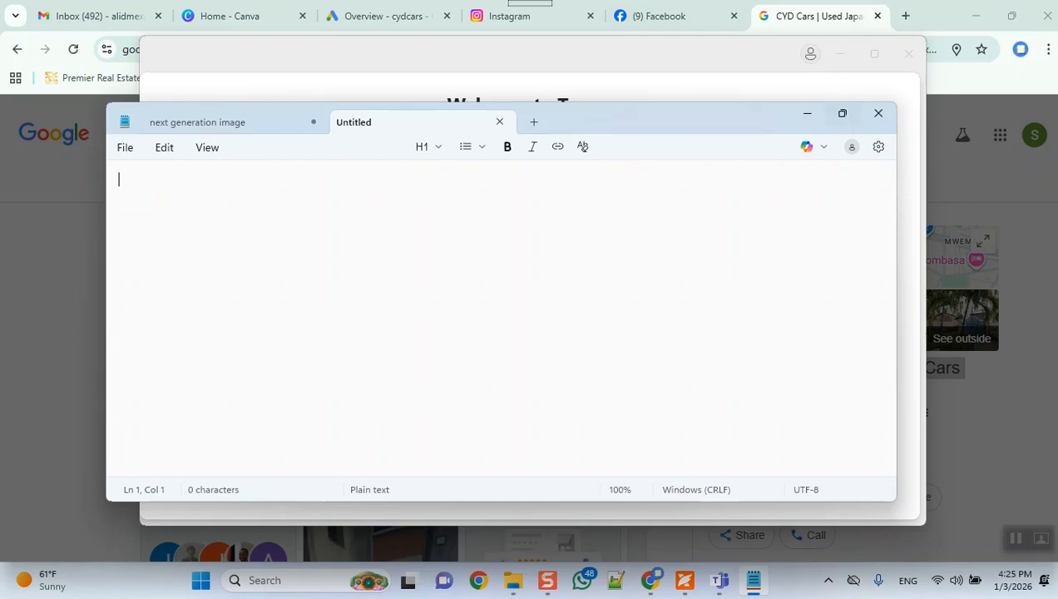
{"action": "left_click", "coordinate": [842, 113]}
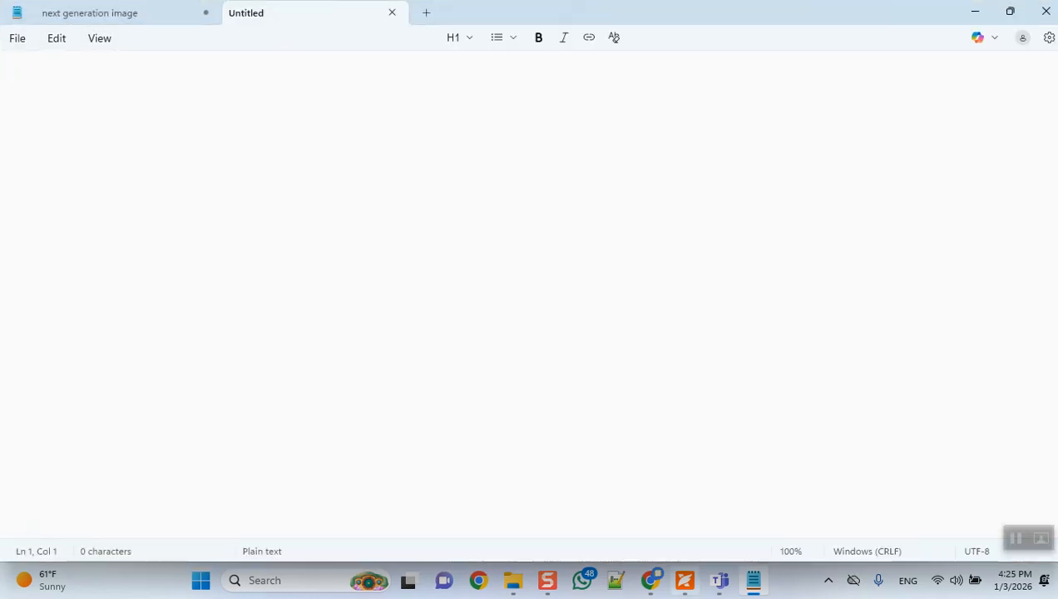
Step: Copy the WhatsApp click-to-chat URL from the business profile in Chrome into the empty Notepad note and enlarge the text view to 440%
{"action": "left_click", "coordinate": [650, 580]}
{"action": "right_click", "coordinate": [595, 404]}
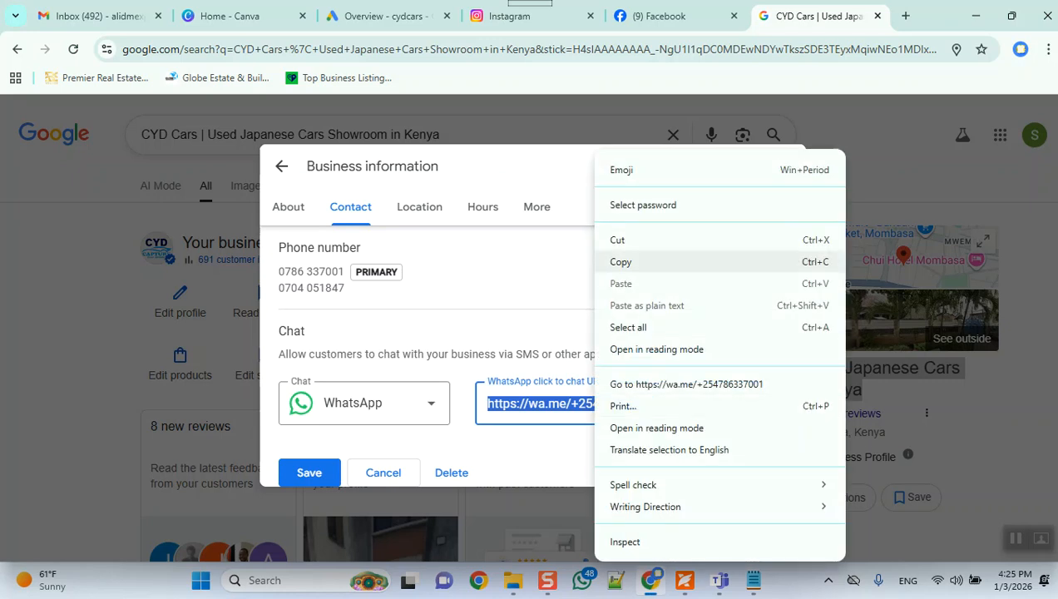
{"action": "left_click", "coordinate": [622, 262]}
{"action": "left_click", "coordinate": [754, 580]}
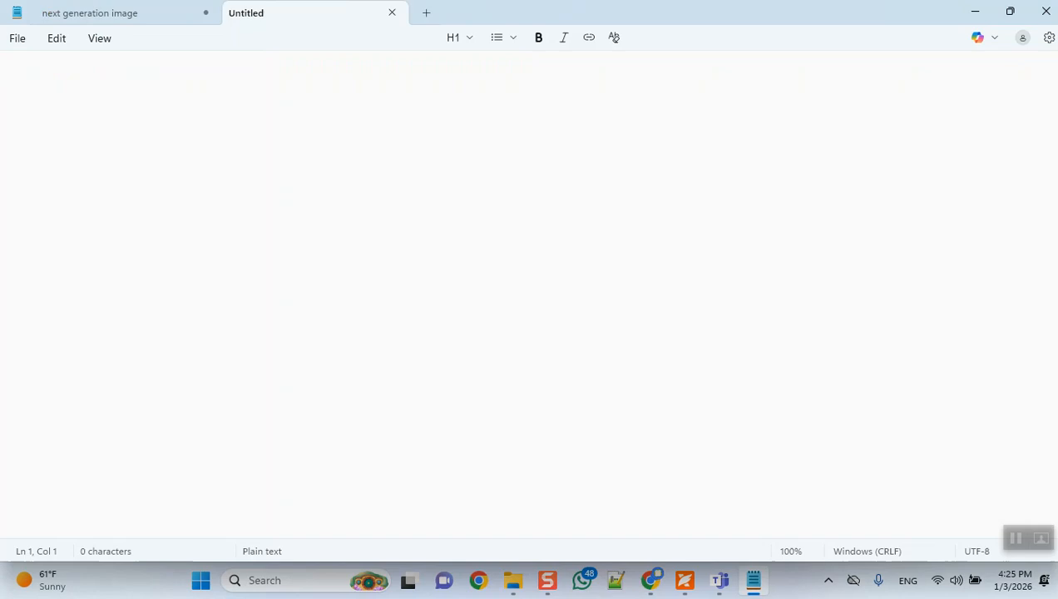
{"action": "key", "text": "ctrl+v"}
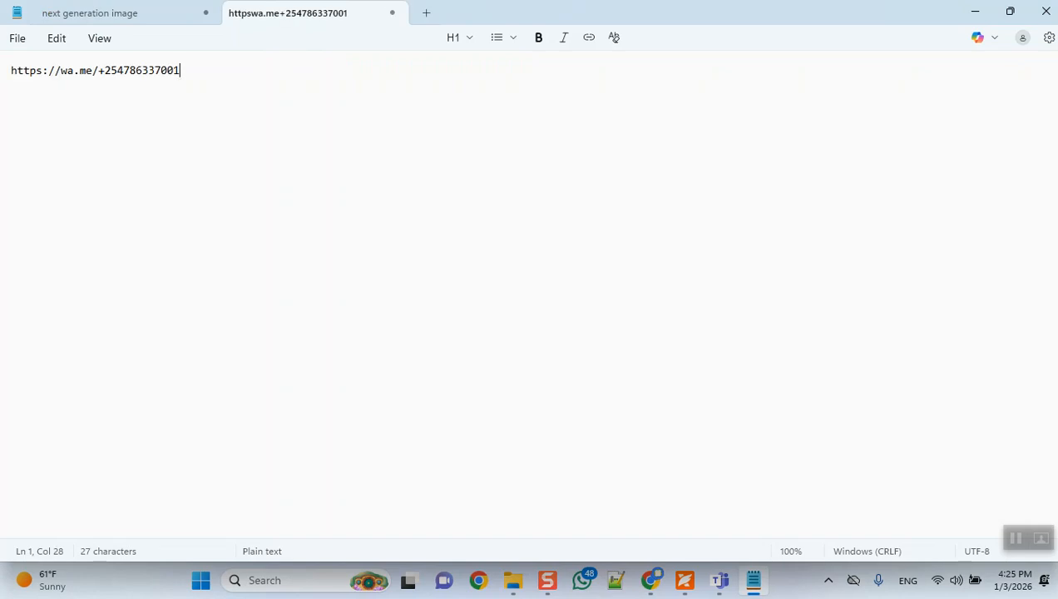
{"action": "key", "text": "ctrl+plus"}
{"action": "key", "text": "ctrl+plus"}
{"action": "key", "text": "ctrl+plus"}
{"action": "key", "text": "ctrl+plus"}
{"action": "key", "text": "ctrl+plus"}
{"action": "key", "text": "ctrl+plus"}
{"action": "key", "text": "ctrl+plus"}
{"action": "key", "text": "ctrl+plus"}
{"action": "key", "text": "ctrl+plus"}
{"action": "key", "text": "ctrl+plus"}
{"action": "key", "text": "ctrl+plus"}
{"action": "key", "text": "ctrl+plus"}
{"action": "key", "text": "ctrl+plus"}
{"action": "key", "text": "ctrl+plus"}
{"action": "key", "text": "ctrl+plus"}
{"action": "key", "text": "ctrl+plus"}
{"action": "key", "text": "ctrl+plus"}
{"action": "key", "text": "ctrl+plus"}
{"action": "key", "text": "ctrl+plus"}
{"action": "key", "text": "ctrl+plus"}
{"action": "key", "text": "ctrl+plus"}
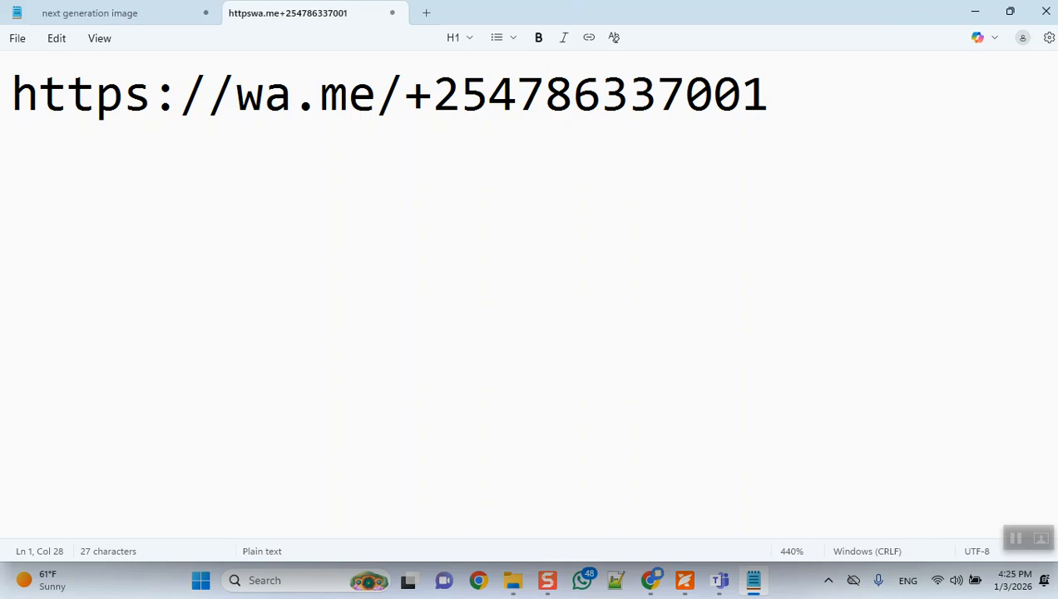
{"action": "key", "text": "Return"}
{"action": "key", "text": "ctrl+v"}
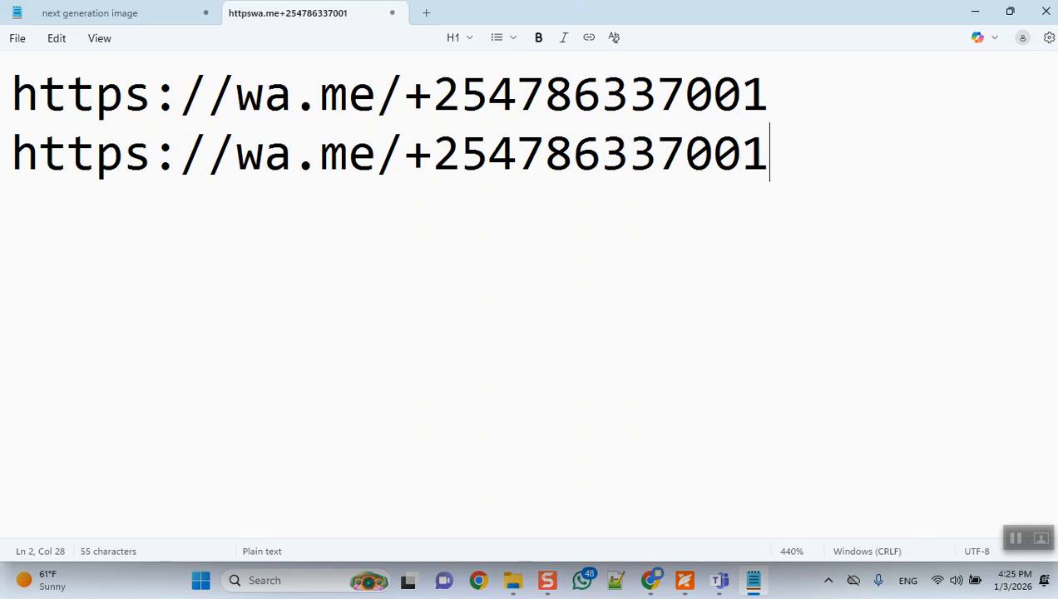
{"action": "key", "text": "BackSpace"}
{"action": "key", "text": "BackSpace"}
{"action": "key", "text": "BackSpace"}
{"action": "key", "text": "BackSpace"}
{"action": "key", "text": "BackSpace"}
{"action": "key", "text": "BackSpace"}
{"action": "key", "text": "BackSpace"}
{"action": "key", "text": "BackSpace"}
{"action": "key", "text": "BackSpace"}
{"action": "key", "text": "BackSpace"}
{"action": "key", "text": "BackSpace"}
{"action": "key", "text": "BackSpace"}
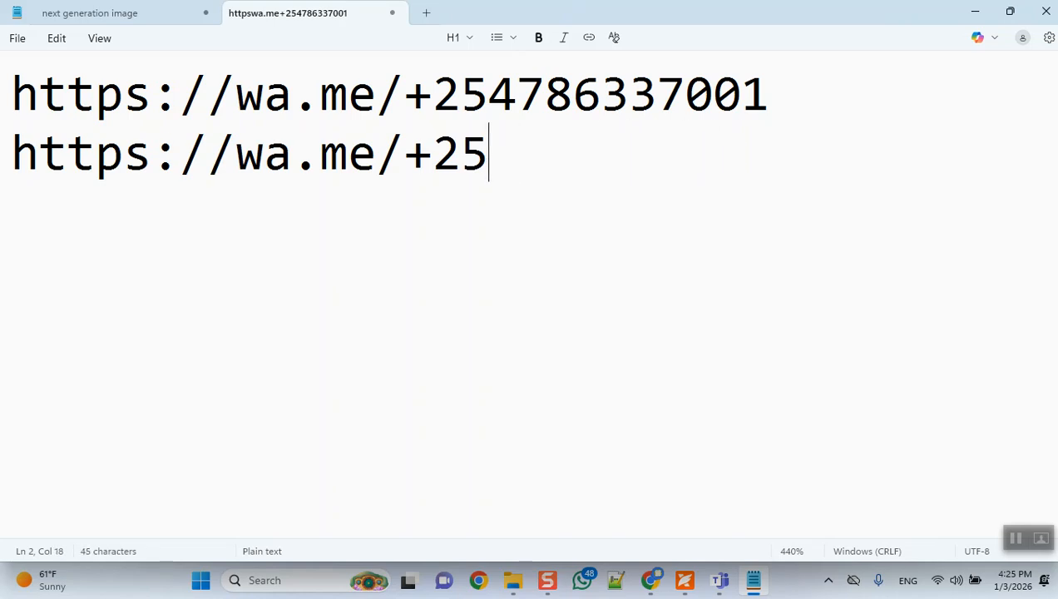
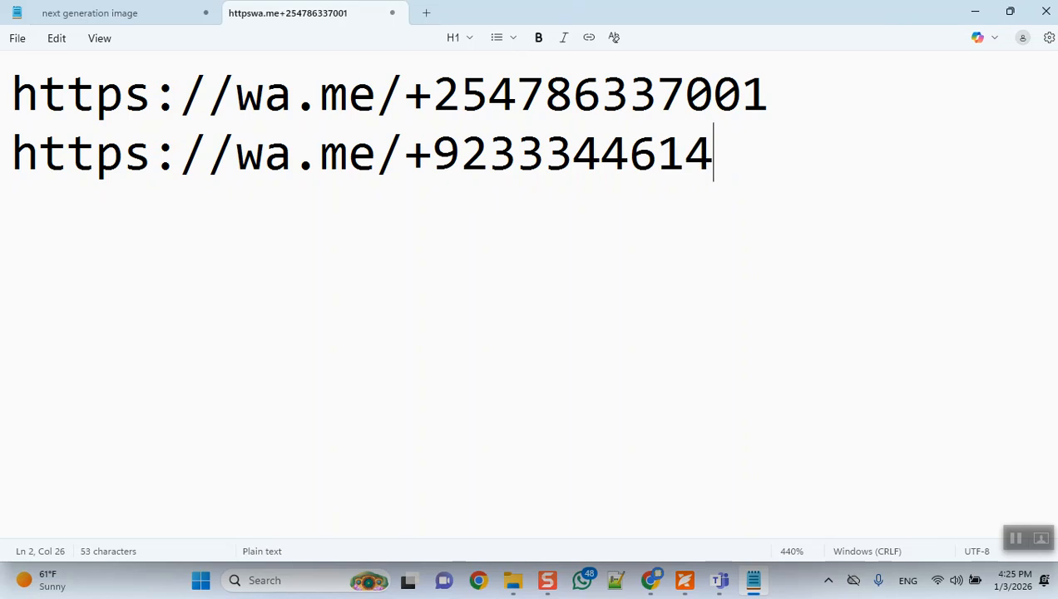
{"action": "key", "text": "Return"}
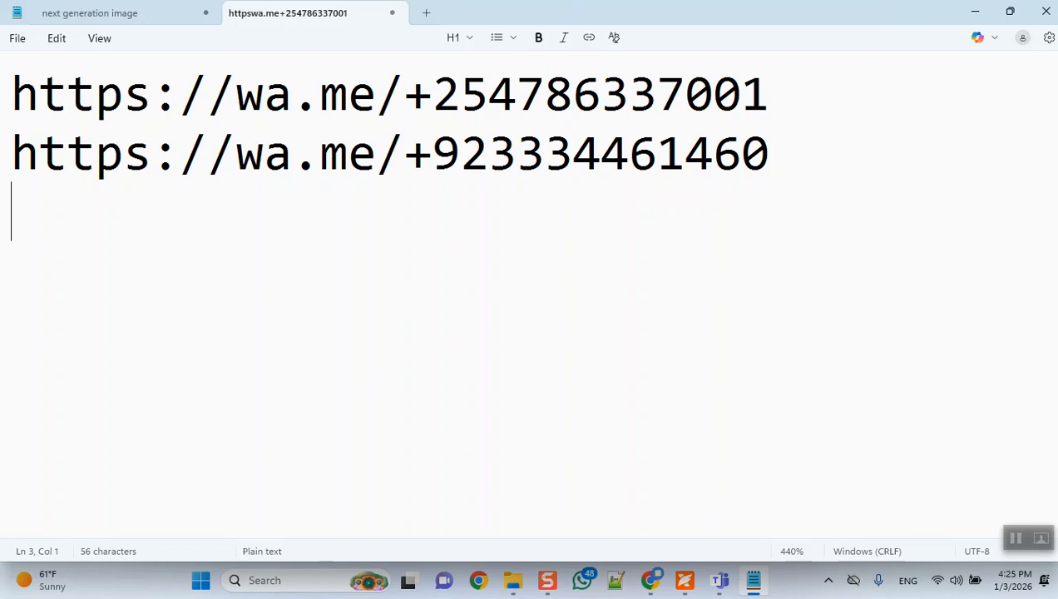
Step: Switch back to the business profile in Chrome, cancel the chat editing, and review the website and social profile links
{"action": "key", "text": "alt+Tab"}
{"action": "scroll", "coordinate": [533, 306], "scroll_direction": "down", "scroll_amount": 3}
{"action": "scroll", "coordinate": [532, 354], "scroll_direction": "up", "scroll_amount": 1}
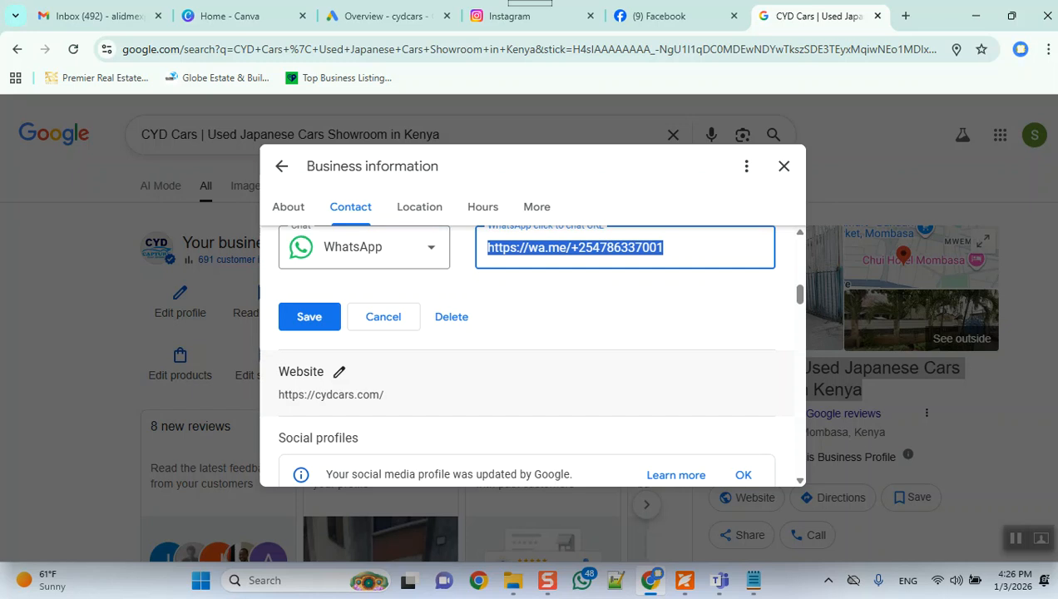
{"action": "left_click", "coordinate": [384, 317]}
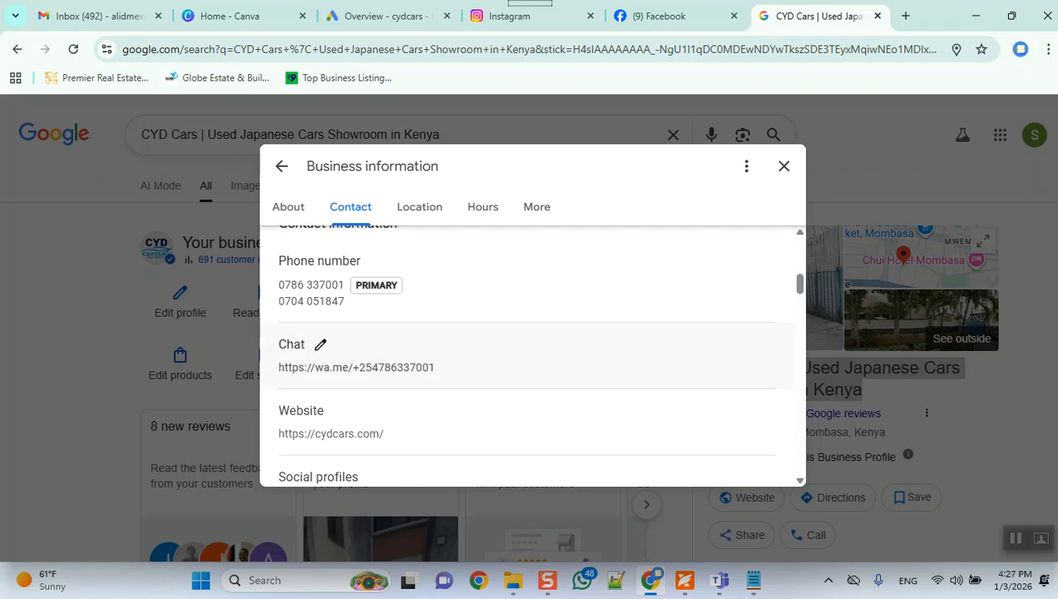
{"action": "scroll", "coordinate": [527, 354], "scroll_direction": "down", "scroll_amount": 1}
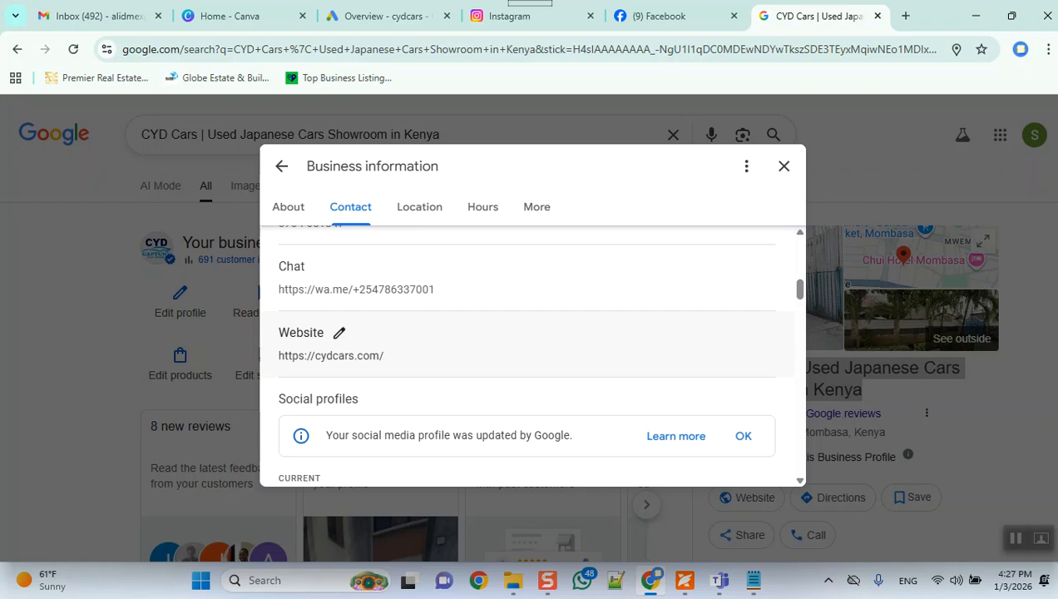
{"action": "scroll", "coordinate": [533, 358], "scroll_direction": "down", "scroll_amount": 2}
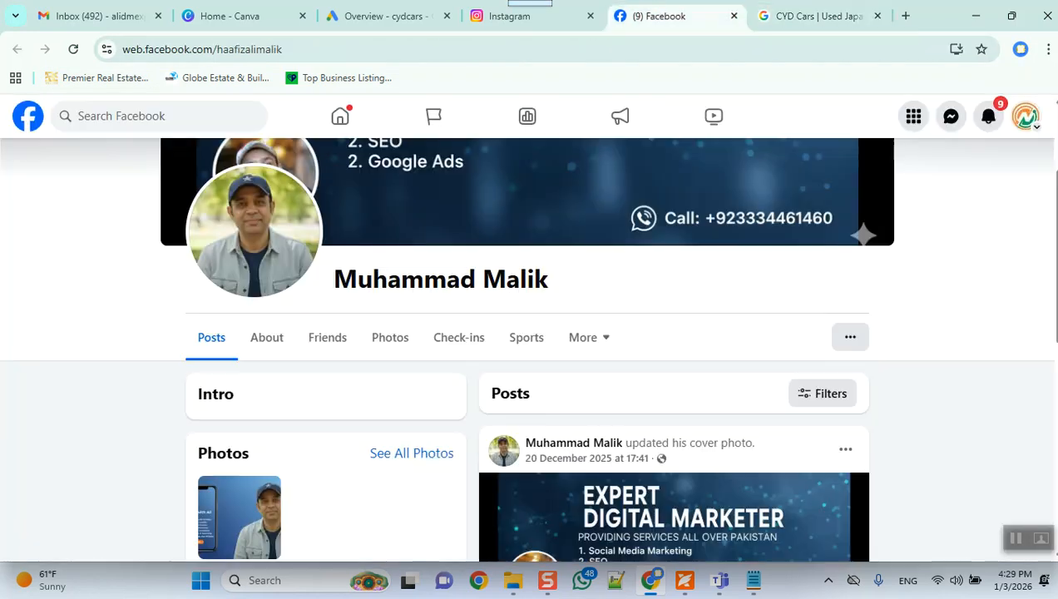
Step: View the cover and header of the personal profile on Facebook, and briefly open and close the account menu
{"action": "left_click", "coordinate": [659, 16]}
{"action": "scroll", "coordinate": [241, 516], "scroll_direction": "up", "scroll_amount": 2}
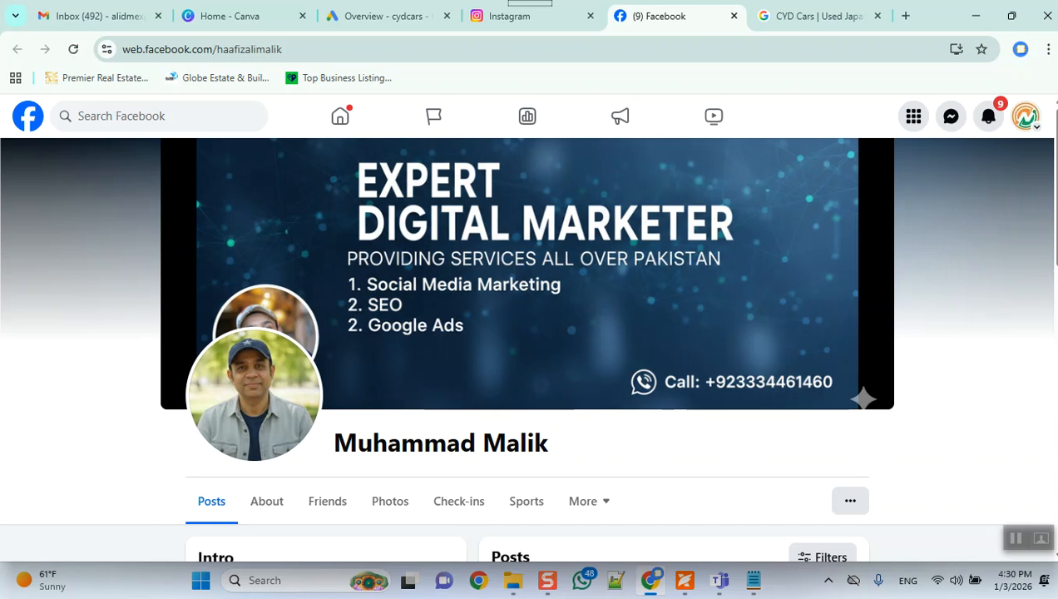
{"action": "left_click", "coordinate": [1026, 116]}
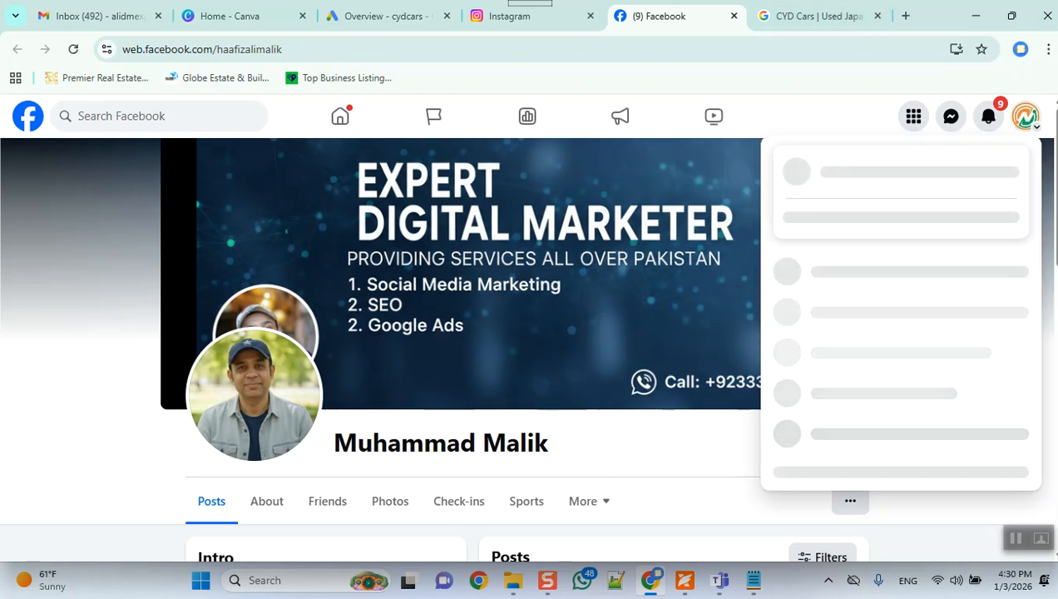
{"action": "left_click", "coordinate": [1027, 116]}
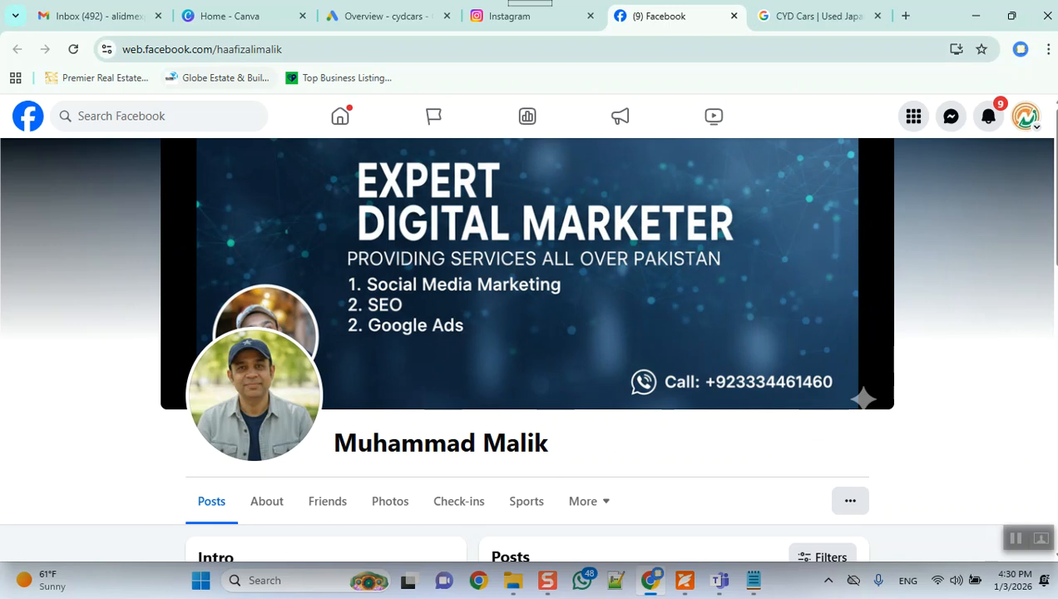
Step: Highlight the web address of the personal Facebook profile and return to the social profiles of the CYD Cars business profile
{"action": "key", "text": "ctrl+l"}
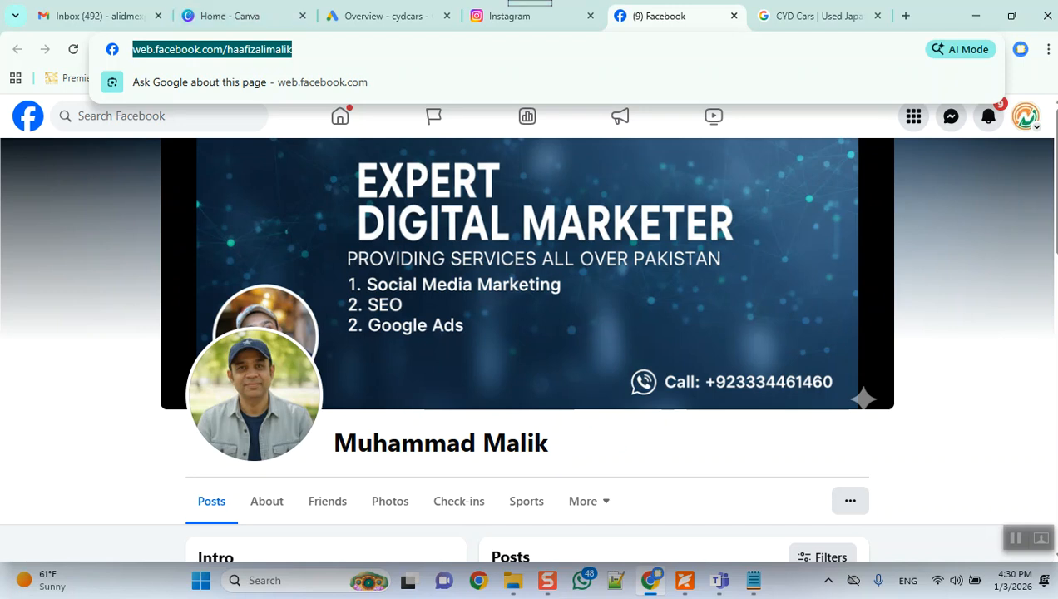
{"action": "left_click", "coordinate": [820, 16]}
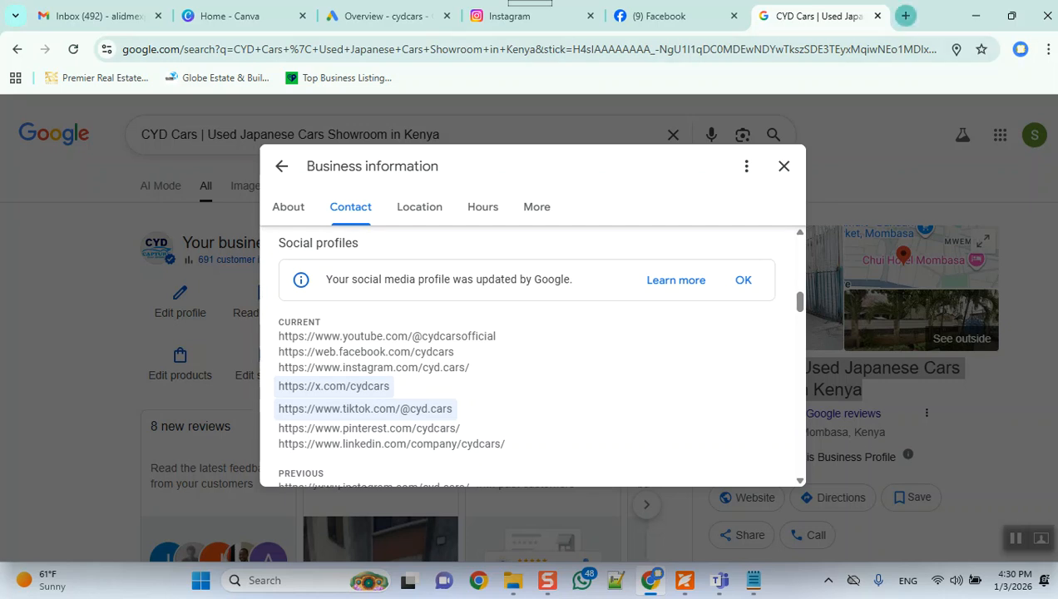
Step: Search Google for "used japanese cars" in a new tab and examine the sponsored, regular and Places results
{"action": "left_click", "coordinate": [905, 16]}
{"action": "type", "text": "used "}
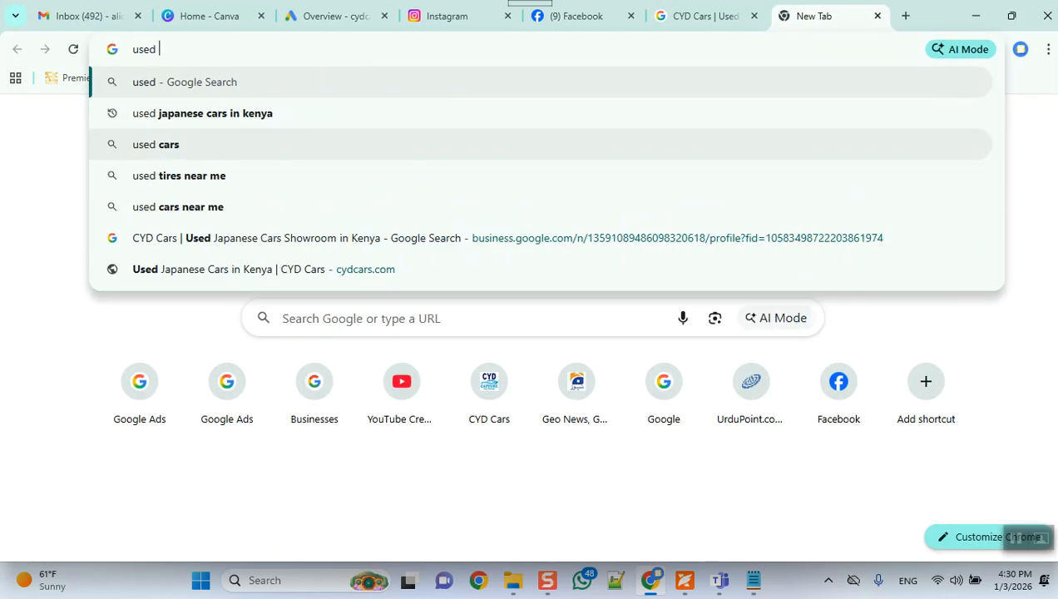
{"action": "type", "text": "japanese cars"}
{"action": "key", "text": "Return"}
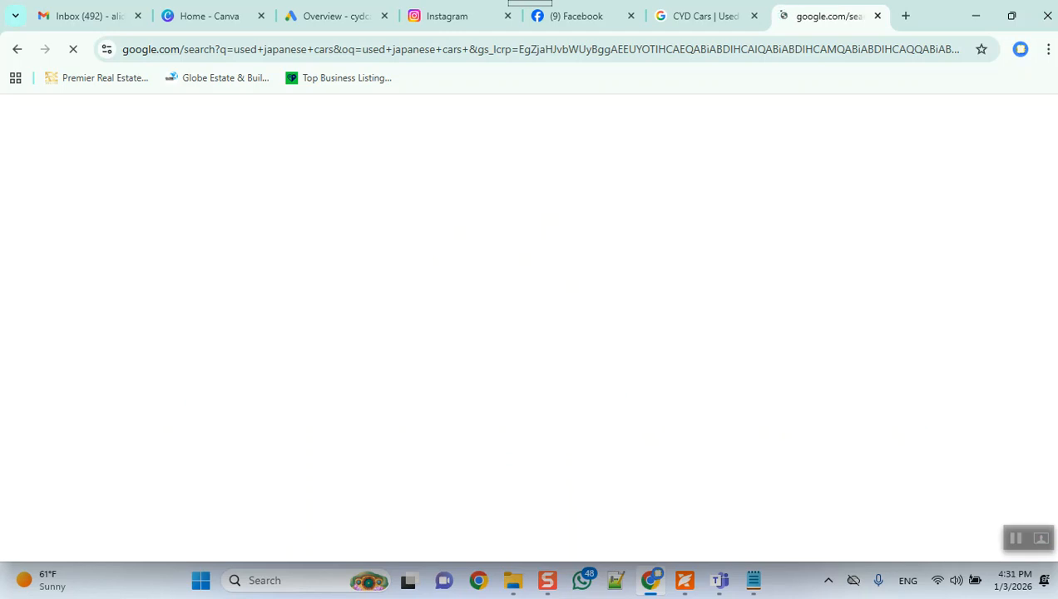
{"action": "left_click", "coordinate": [706, 16]}
{"action": "left_click", "coordinate": [824, 16]}
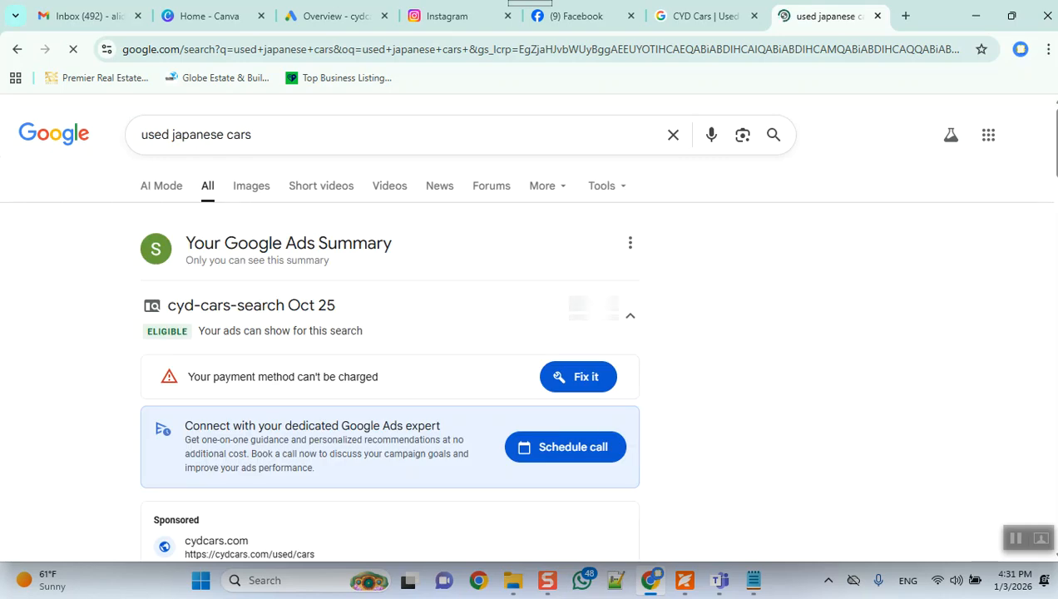
{"action": "scroll", "coordinate": [391, 333], "scroll_direction": "down", "scroll_amount": 10}
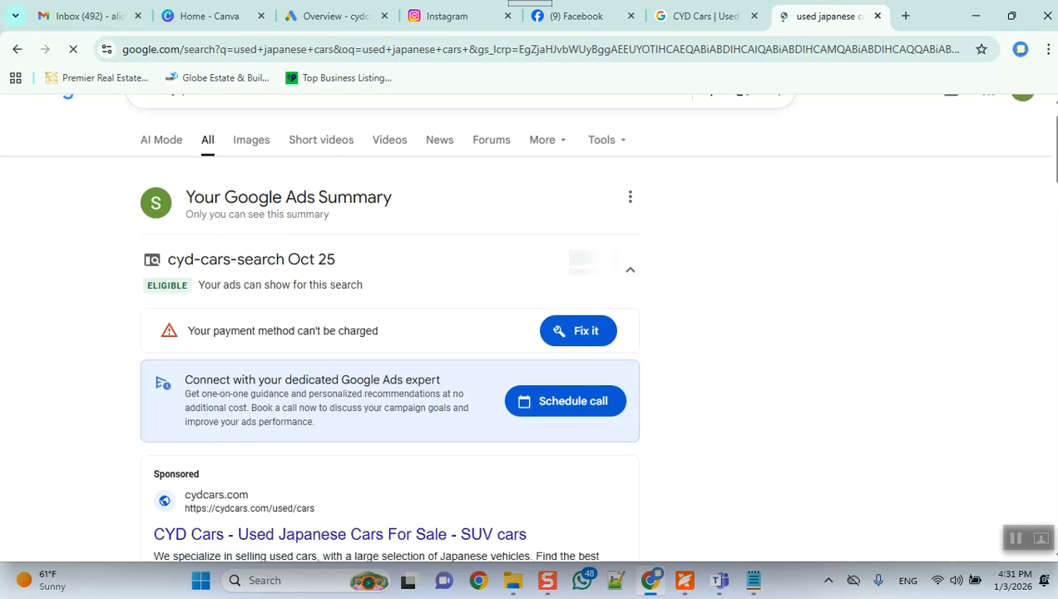
{"action": "scroll", "coordinate": [391, 333], "scroll_direction": "down", "scroll_amount": 5}
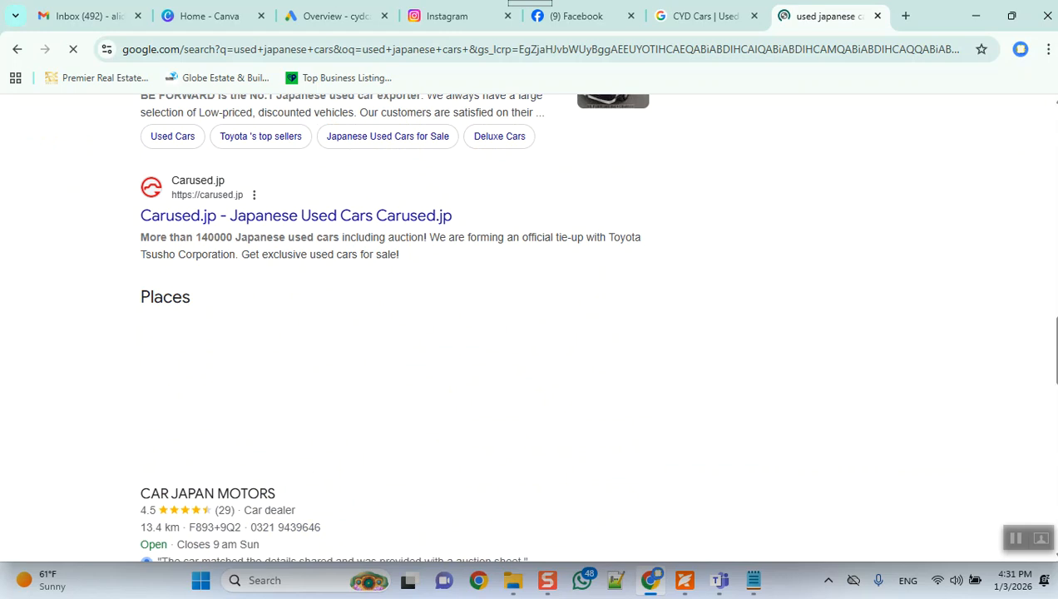
{"action": "scroll", "coordinate": [391, 333], "scroll_direction": "down", "scroll_amount": 6}
{"action": "scroll", "coordinate": [391, 333], "scroll_direction": "up", "scroll_amount": 2}
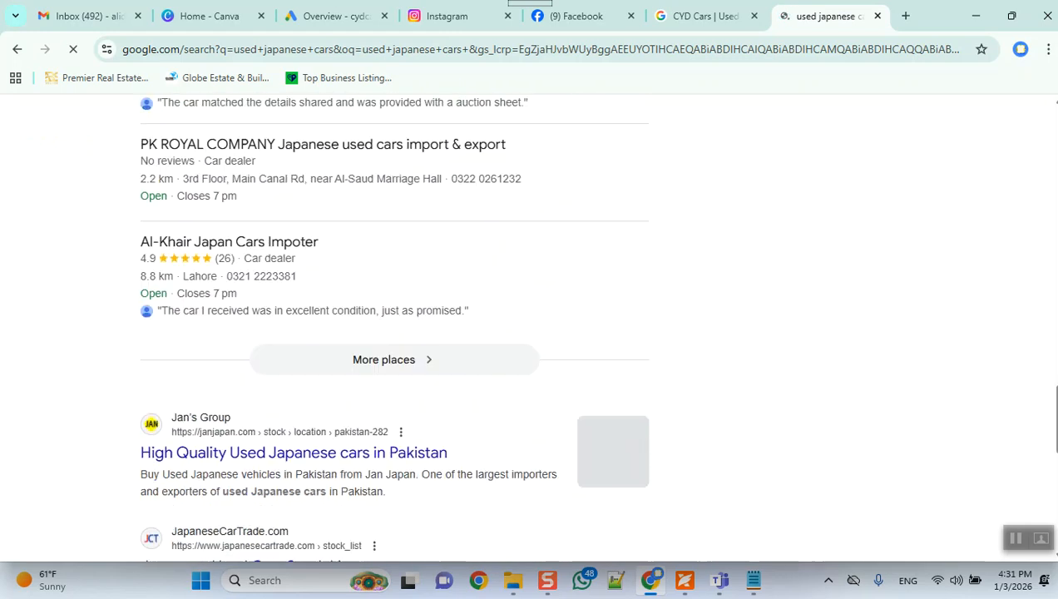
{"action": "scroll", "coordinate": [391, 333], "scroll_direction": "up", "scroll_amount": 3}
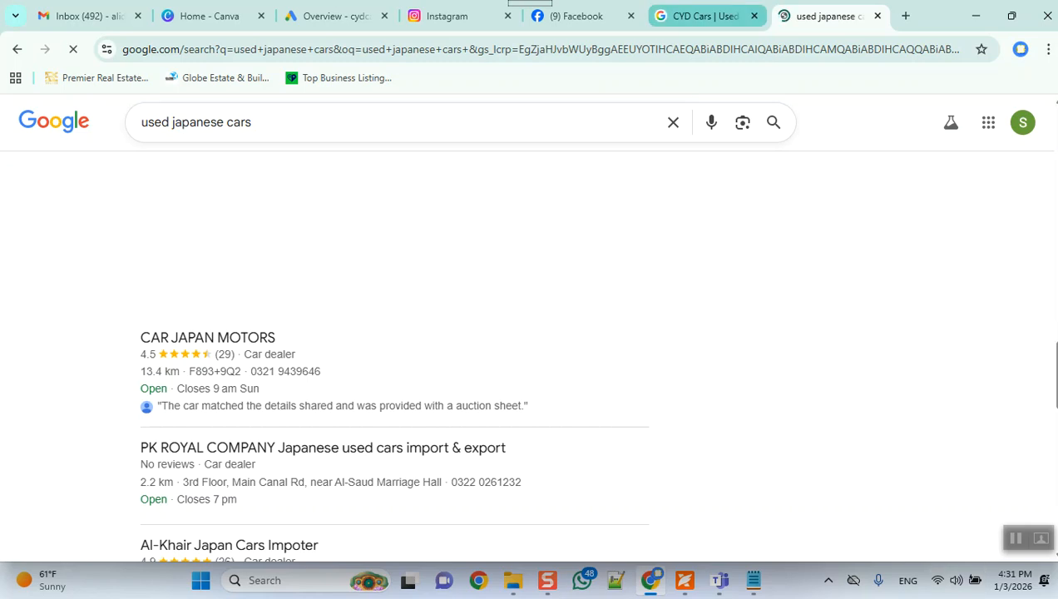
Step: Return to the CYD Cars business profile and review its information from the social profiles down to the business location
{"action": "left_click", "coordinate": [704, 15]}
{"action": "scroll", "coordinate": [532, 356], "scroll_direction": "up", "scroll_amount": 1}
{"action": "scroll", "coordinate": [526, 356], "scroll_direction": "down", "scroll_amount": 5}
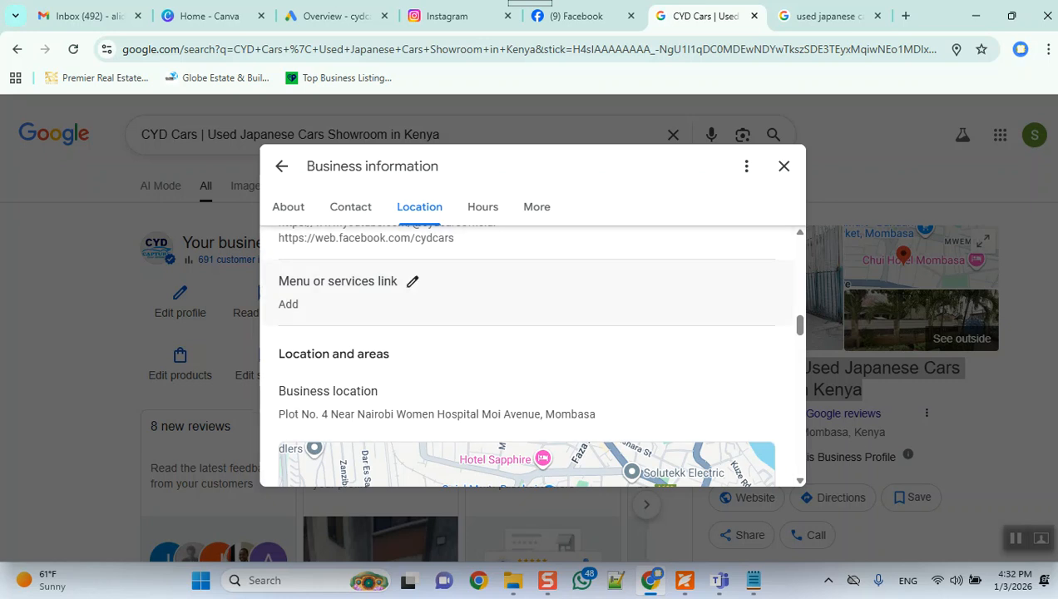
{"action": "scroll", "coordinate": [526, 356], "scroll_direction": "down", "scroll_amount": 3}
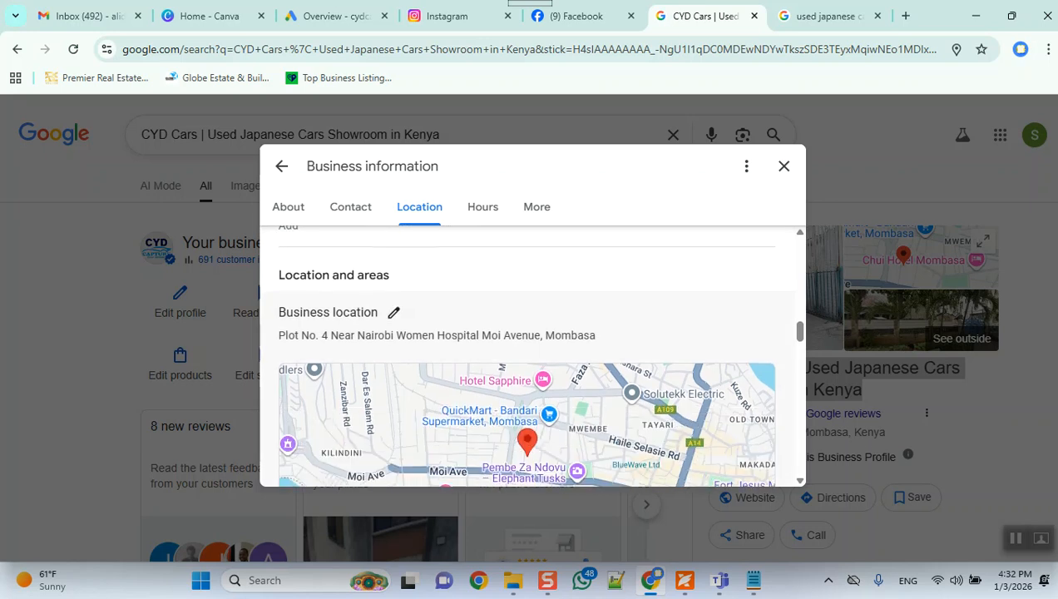
{"action": "scroll", "coordinate": [526, 355], "scroll_direction": "up", "scroll_amount": 3}
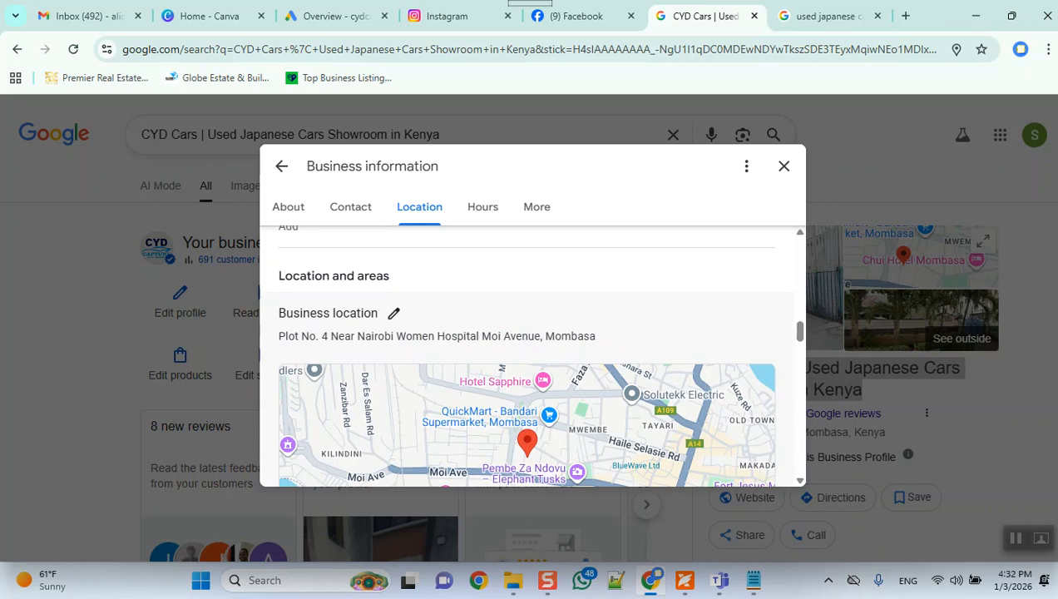
Step: Open the business location for editing and review the address visibility, country, street address, town and postcode fields
{"action": "left_click", "coordinate": [395, 309]}
{"action": "scroll", "coordinate": [526, 356], "scroll_direction": "down", "scroll_amount": 3}
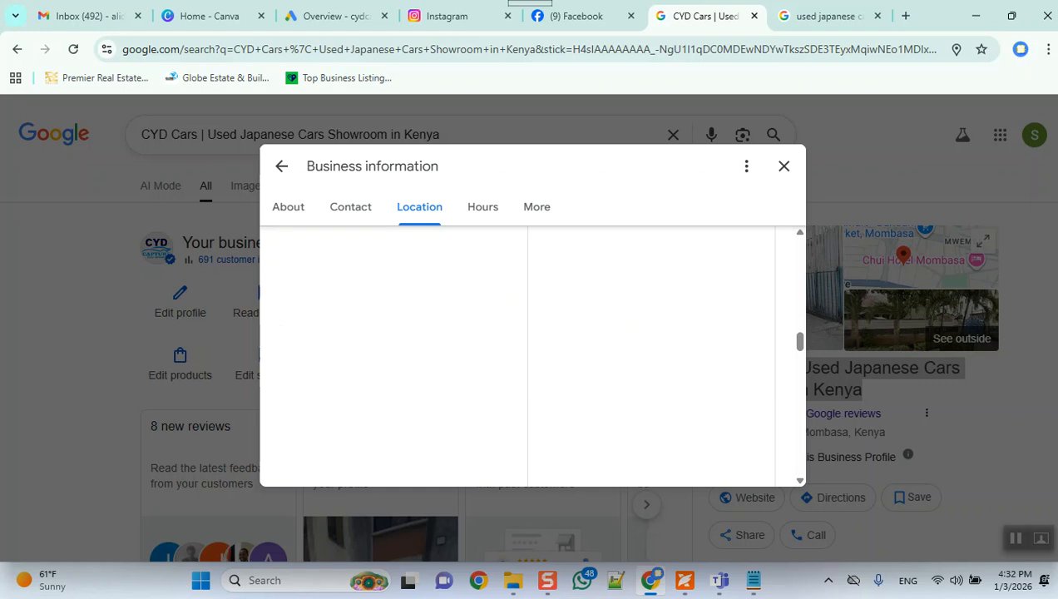
{"action": "scroll", "coordinate": [526, 355], "scroll_direction": "up", "scroll_amount": 2}
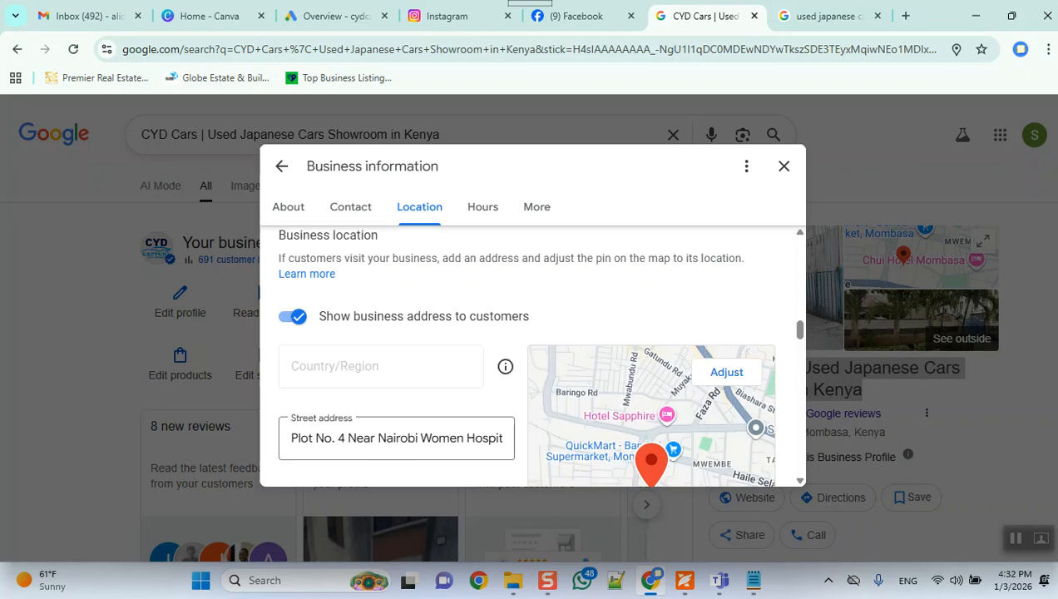
{"action": "mouse_move", "coordinate": [800, 330]}
{"action": "left_mouse_down"}
{"action": "mouse_move", "coordinate": [800, 313]}
{"action": "mouse_move", "coordinate": [800, 336]}
{"action": "left_mouse_up"}
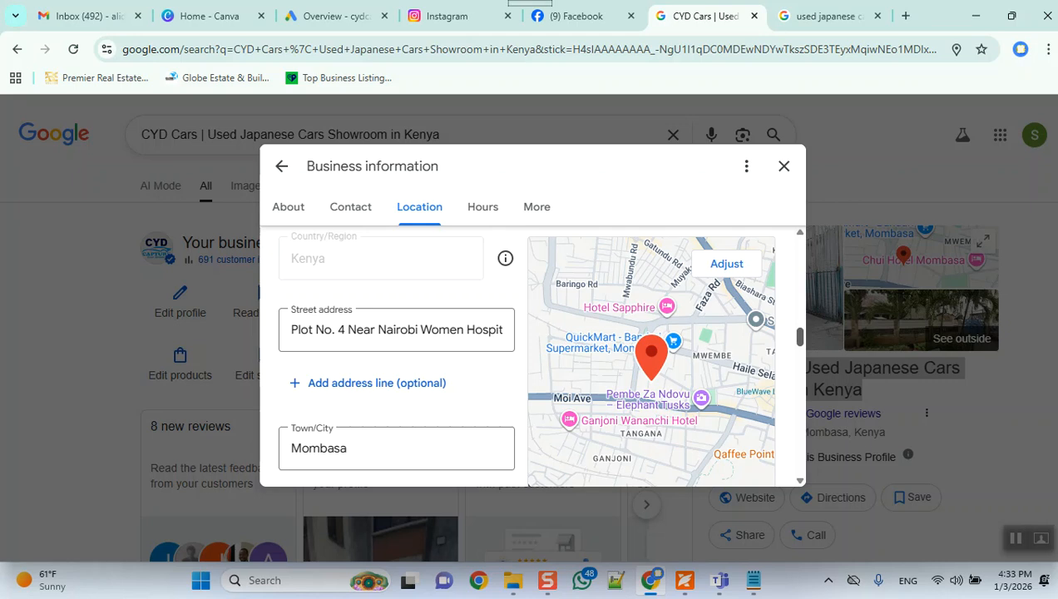
{"action": "left_click_drag", "start_coordinate": [799, 336], "coordinate": [799, 347]}
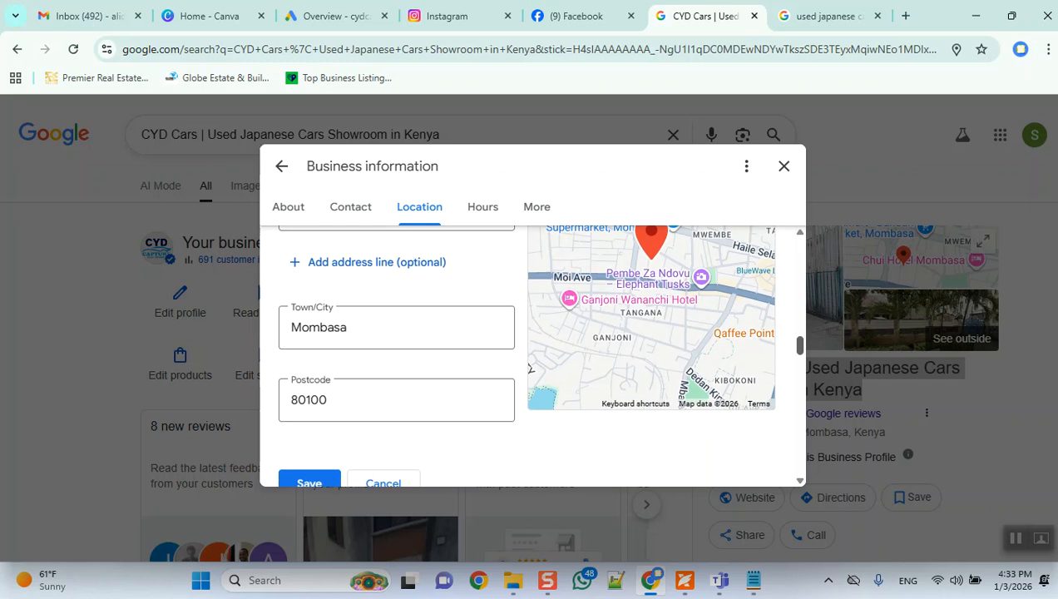
{"action": "scroll", "coordinate": [530, 356], "scroll_direction": "up", "scroll_amount": 5}
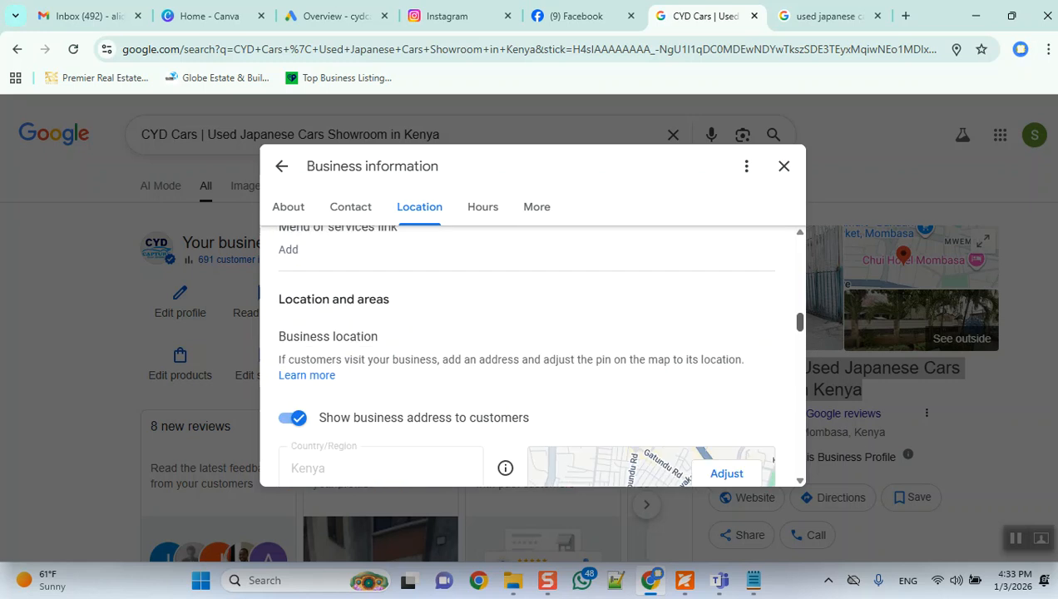
{"action": "scroll", "coordinate": [529, 357], "scroll_direction": "down", "scroll_amount": 1}
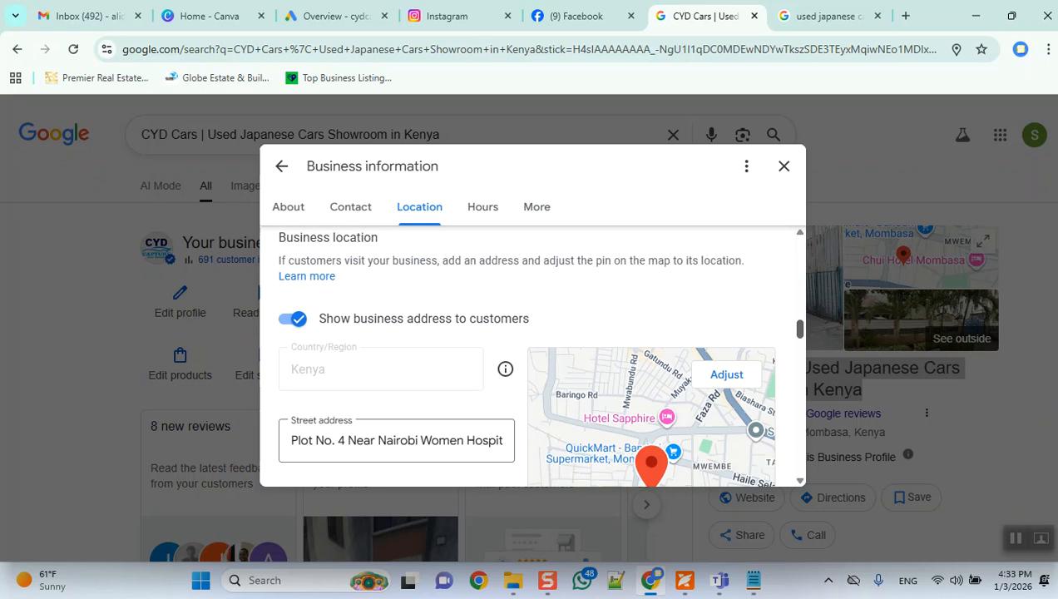
{"action": "scroll", "coordinate": [529, 356], "scroll_direction": "down", "scroll_amount": 1}
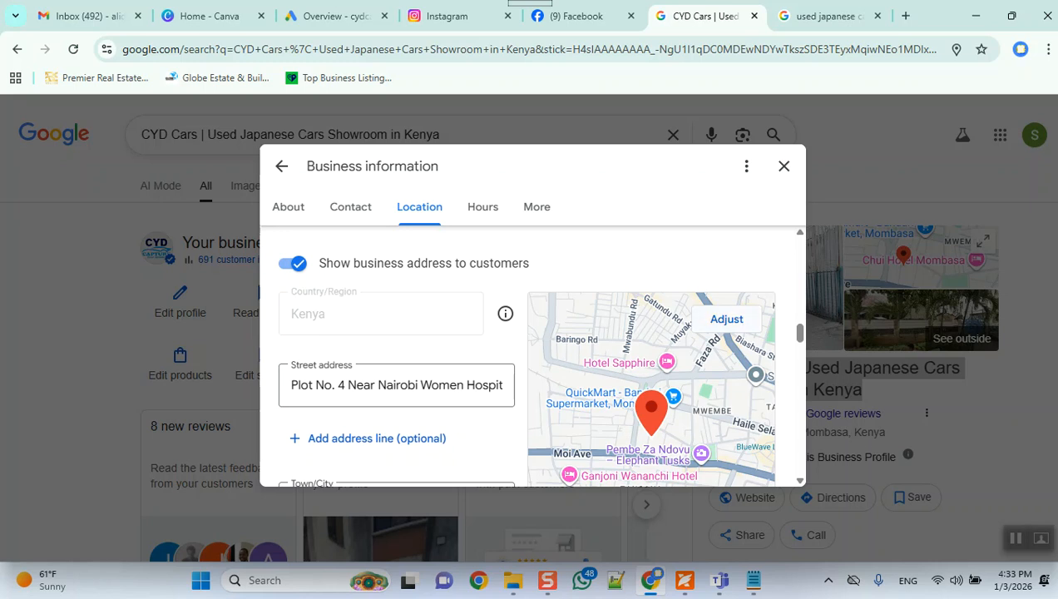
Step: Try adjusting the map pin of the business location, and cancel the location editing without saving
{"action": "left_click", "coordinate": [726, 319]}
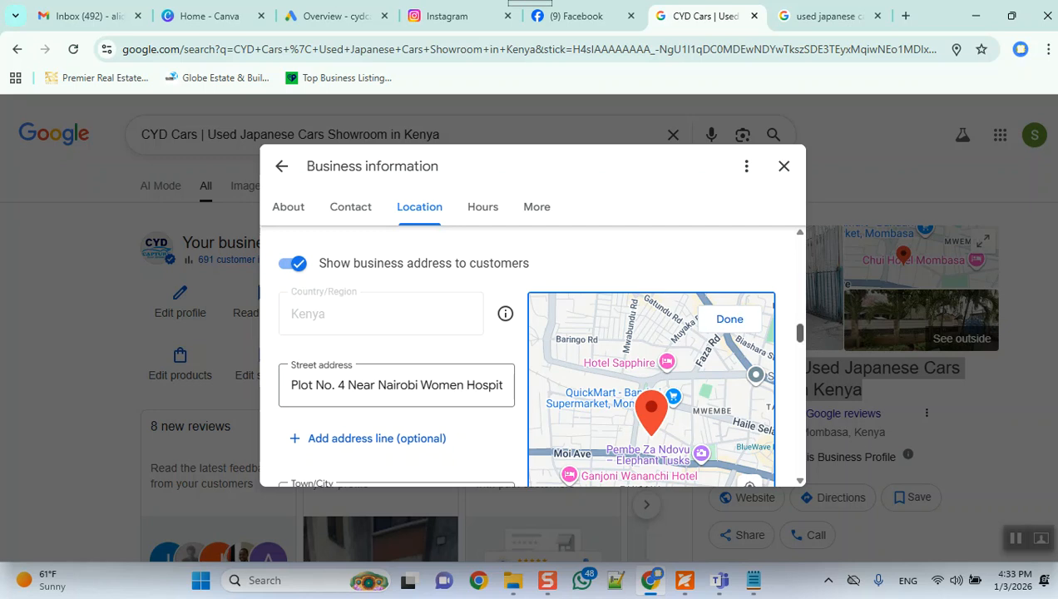
{"action": "scroll", "coordinate": [797, 333], "scroll_direction": "down", "scroll_amount": 3}
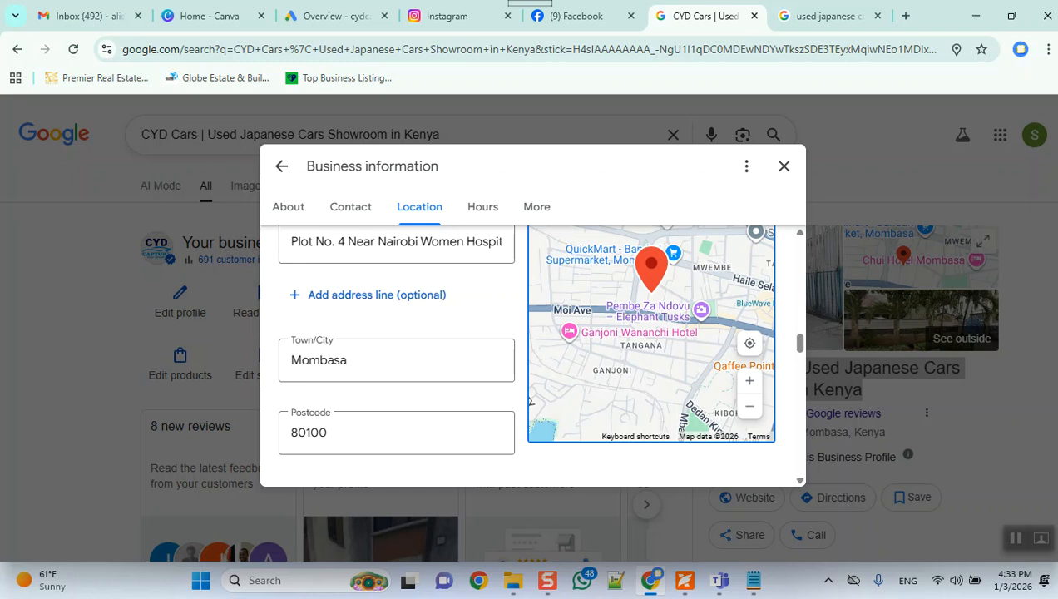
{"action": "scroll", "coordinate": [760, 426], "scroll_direction": "up", "scroll_amount": 3}
{"action": "scroll", "coordinate": [784, 416], "scroll_direction": "up", "scroll_amount": 5}
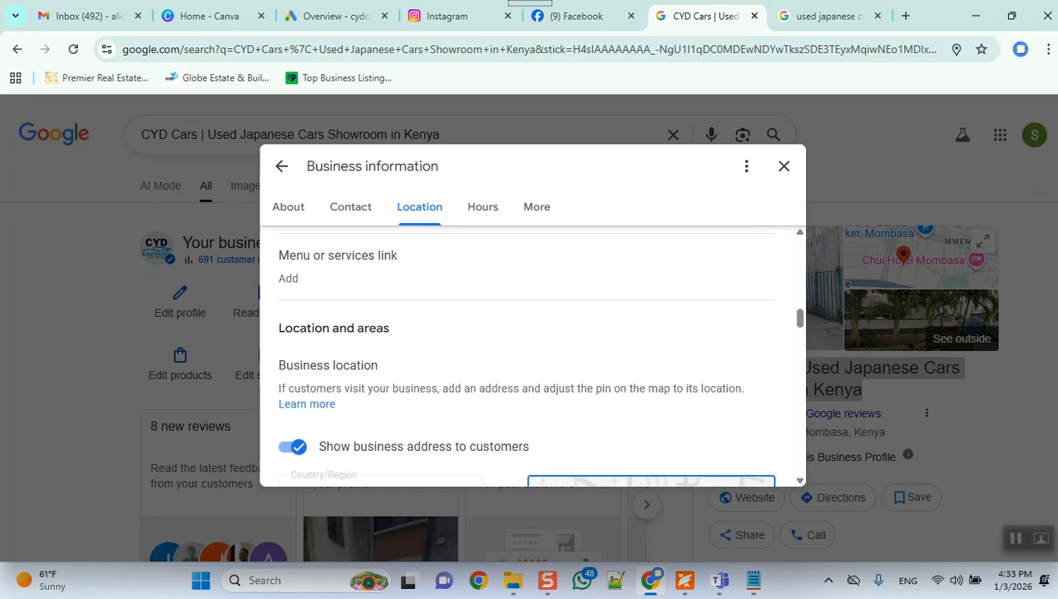
{"action": "scroll", "coordinate": [530, 356], "scroll_direction": "down", "scroll_amount": 2}
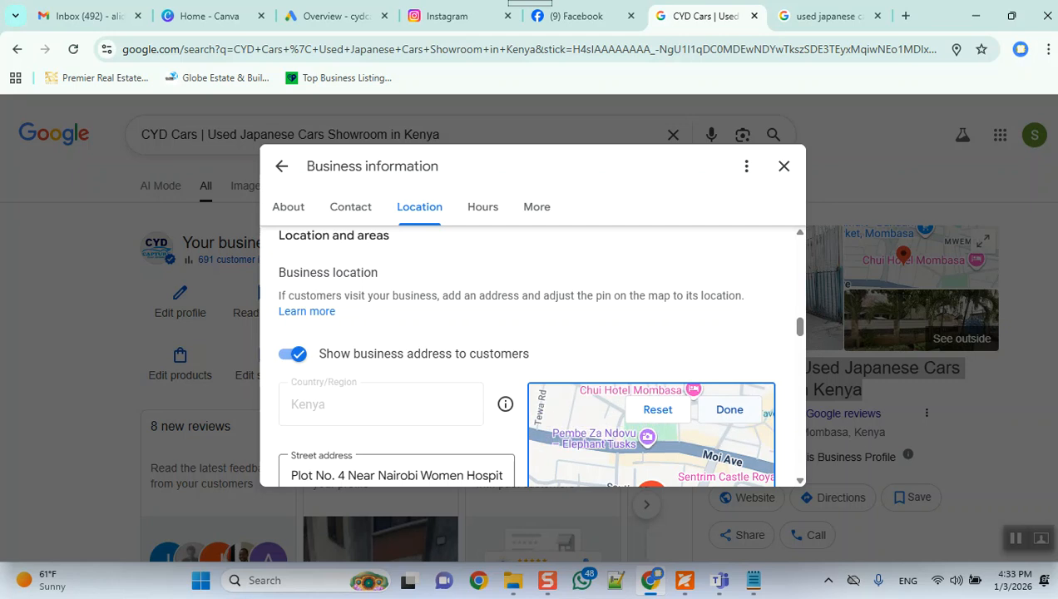
{"action": "scroll", "coordinate": [530, 356], "scroll_direction": "down", "scroll_amount": 3}
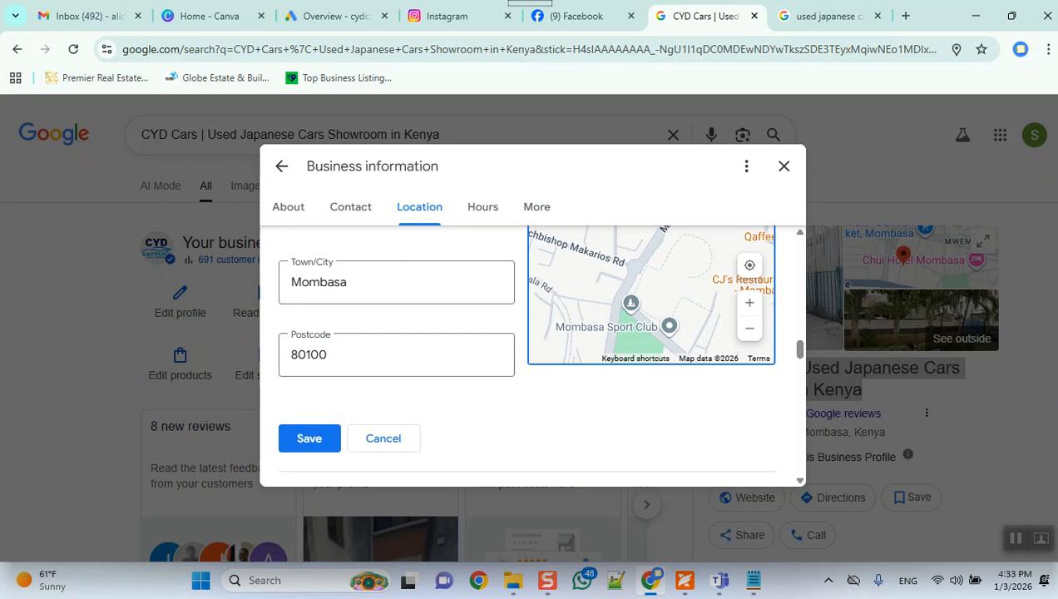
{"action": "left_click", "coordinate": [383, 438]}
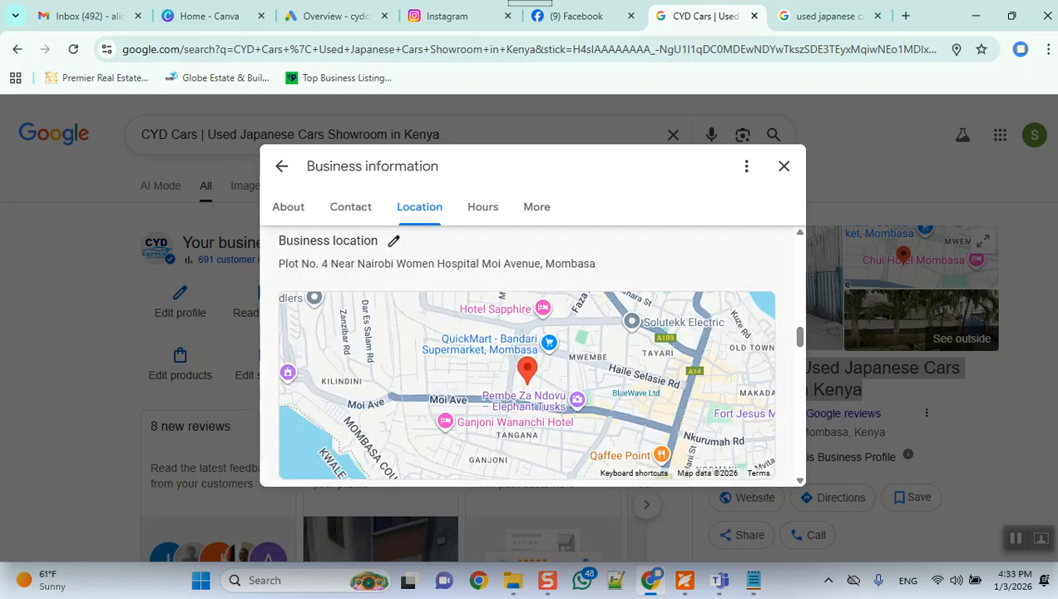
Step: Review the service area and opening hours of the business profile, and switch to the Google Business Profile directives PDF in Foxit
{"action": "scroll", "coordinate": [526, 356], "scroll_direction": "down", "scroll_amount": 5}
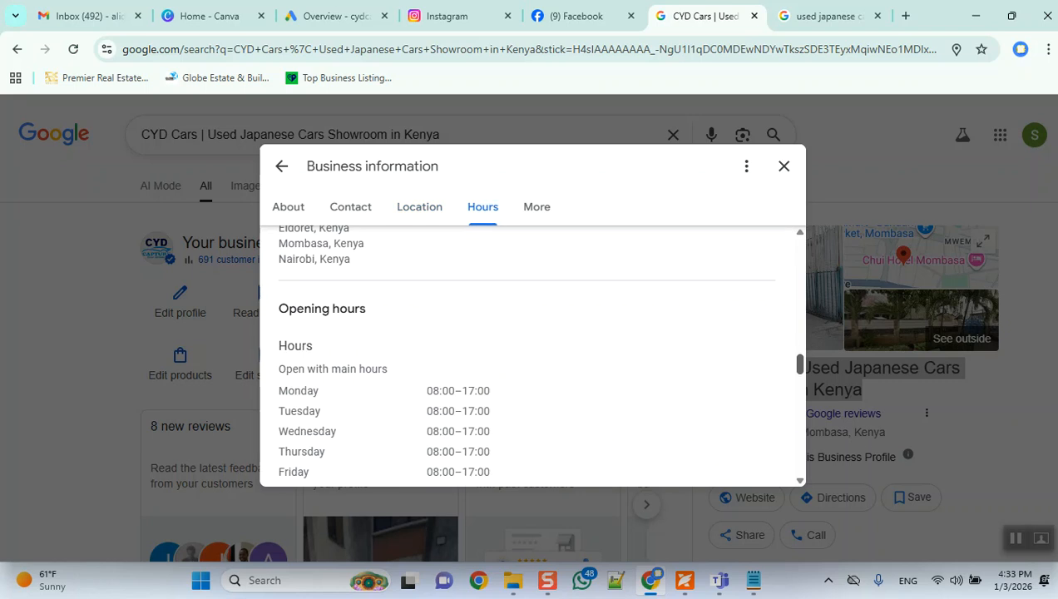
{"action": "scroll", "coordinate": [526, 356], "scroll_direction": "up", "scroll_amount": 2}
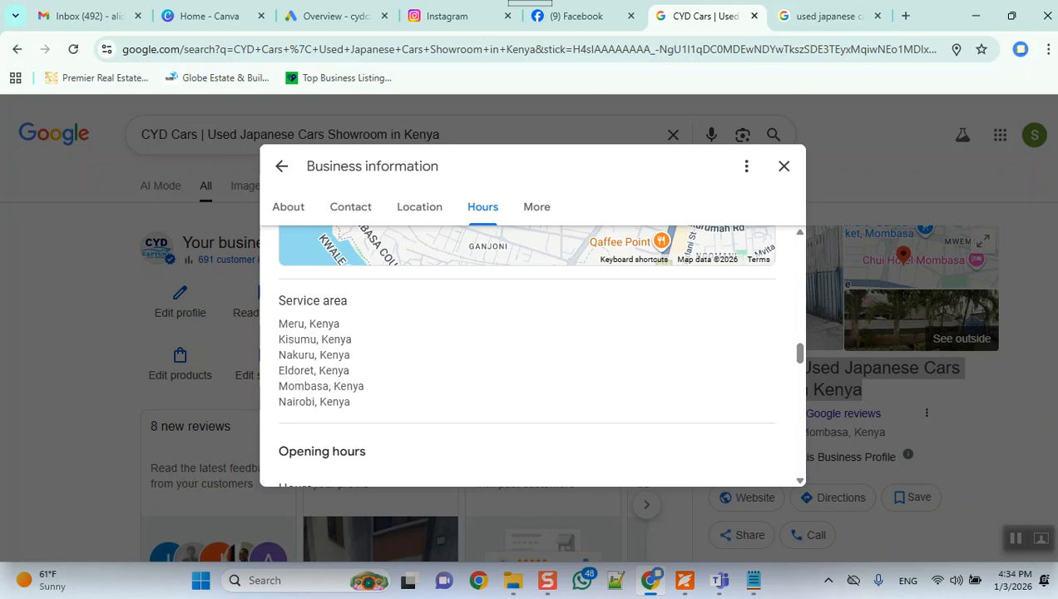
{"action": "left_click", "coordinate": [685, 580]}
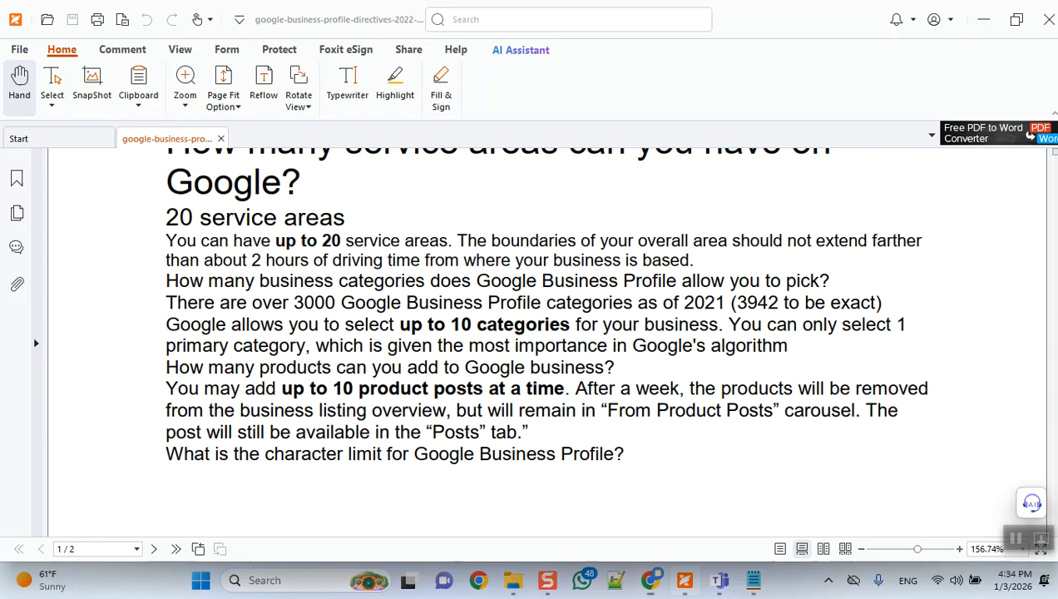
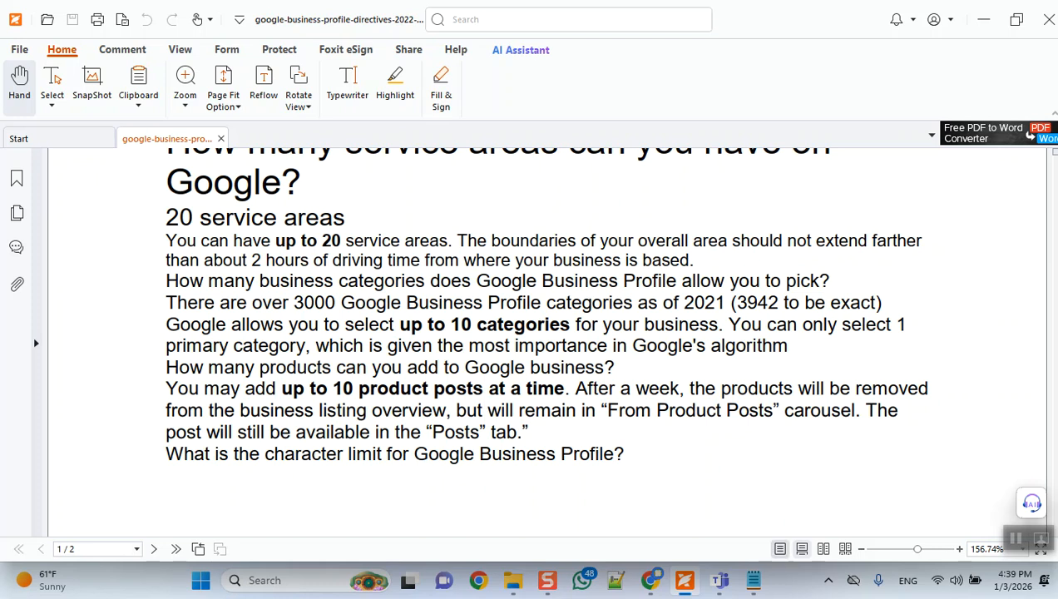
Step: Switch back from the directives PDF to the CYD Cars business profile in Chrome and review its location and service areas
{"action": "mouse_move", "coordinate": [685, 580]}
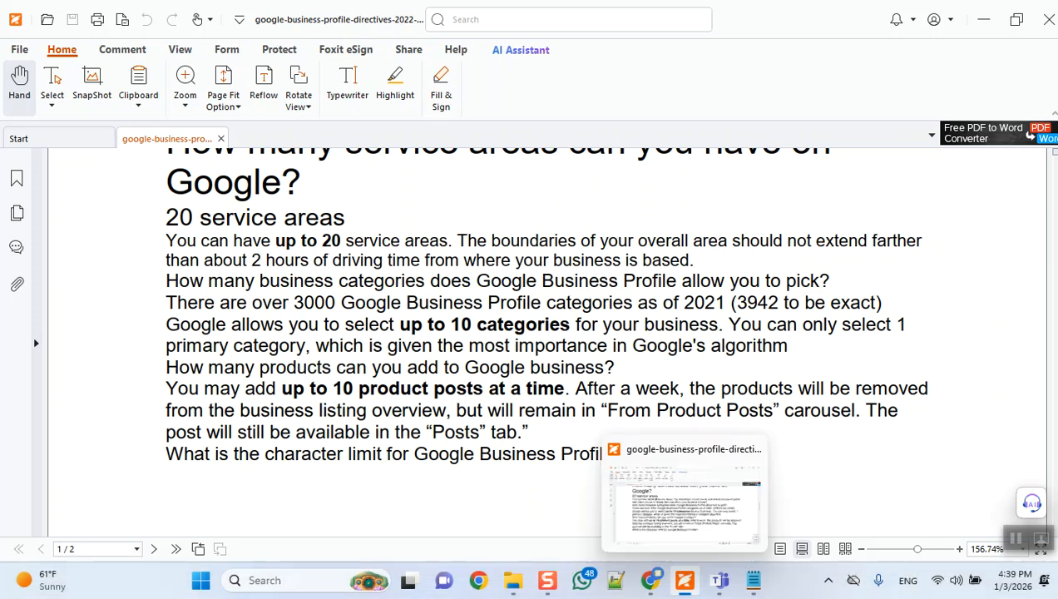
{"action": "left_click", "coordinate": [651, 580]}
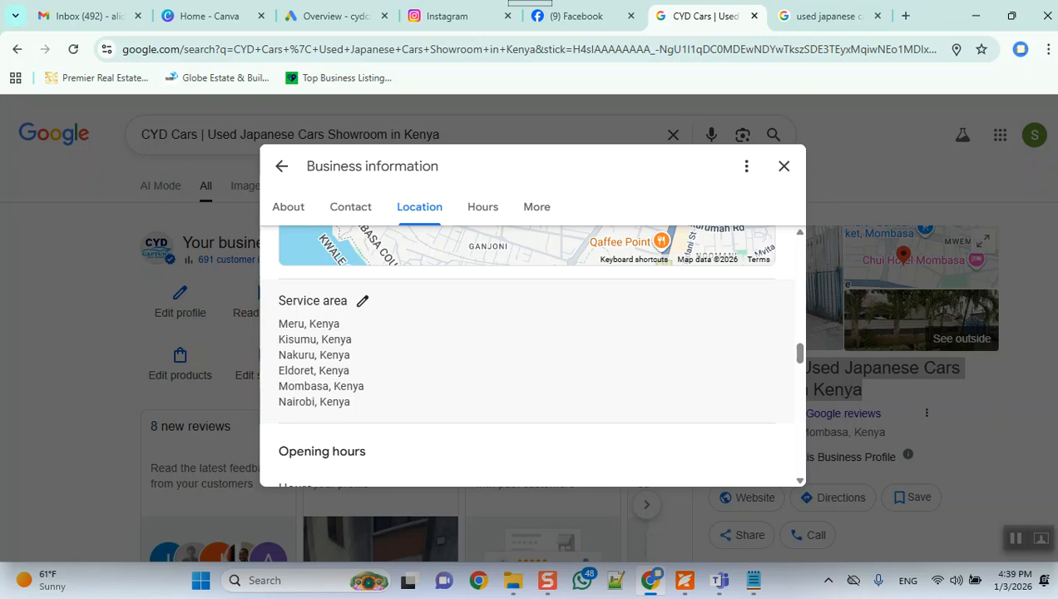
{"action": "scroll", "coordinate": [532, 357], "scroll_direction": "up", "scroll_amount": 4}
{"action": "scroll", "coordinate": [532, 357], "scroll_direction": "down", "scroll_amount": 5}
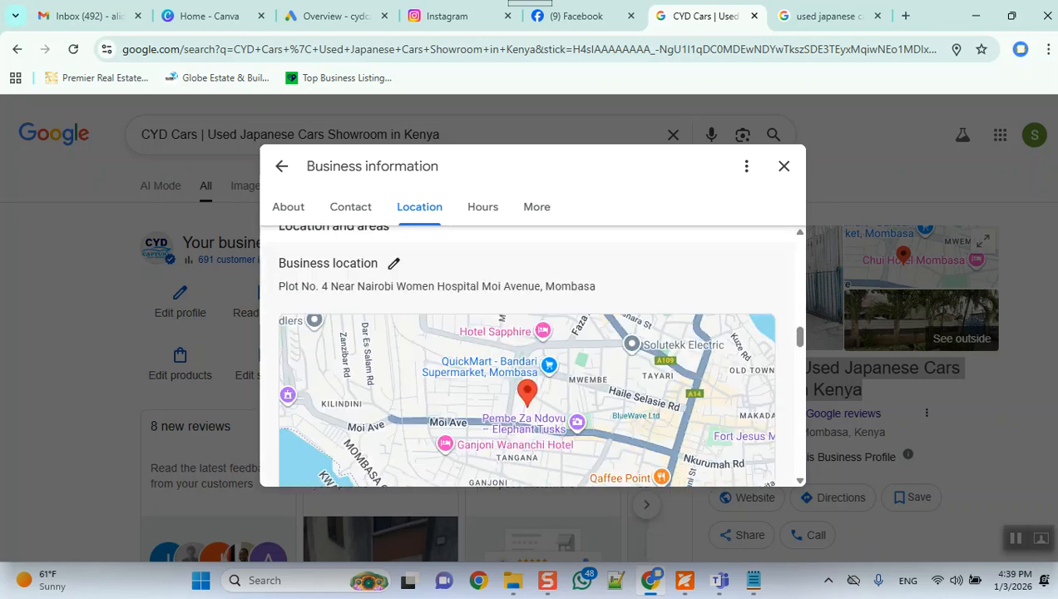
{"action": "scroll", "coordinate": [532, 358], "scroll_direction": "down", "scroll_amount": 1}
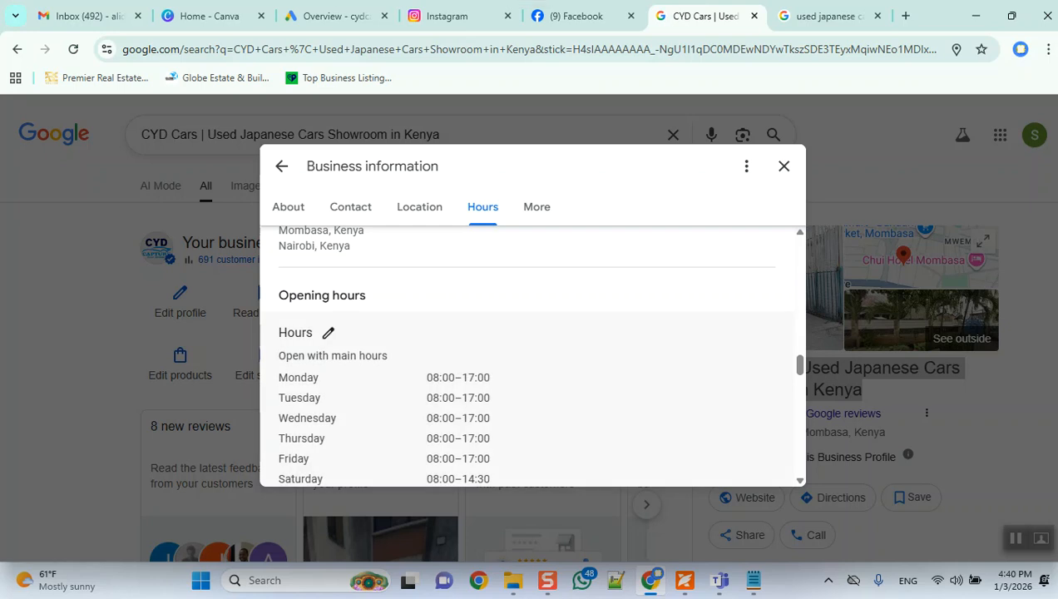
Step: Open the main opening hours for editing and review the opening and closing times from Monday to Sunday
{"action": "left_click", "coordinate": [328, 333]}
{"action": "scroll", "coordinate": [532, 375], "scroll_direction": "down", "scroll_amount": 3}
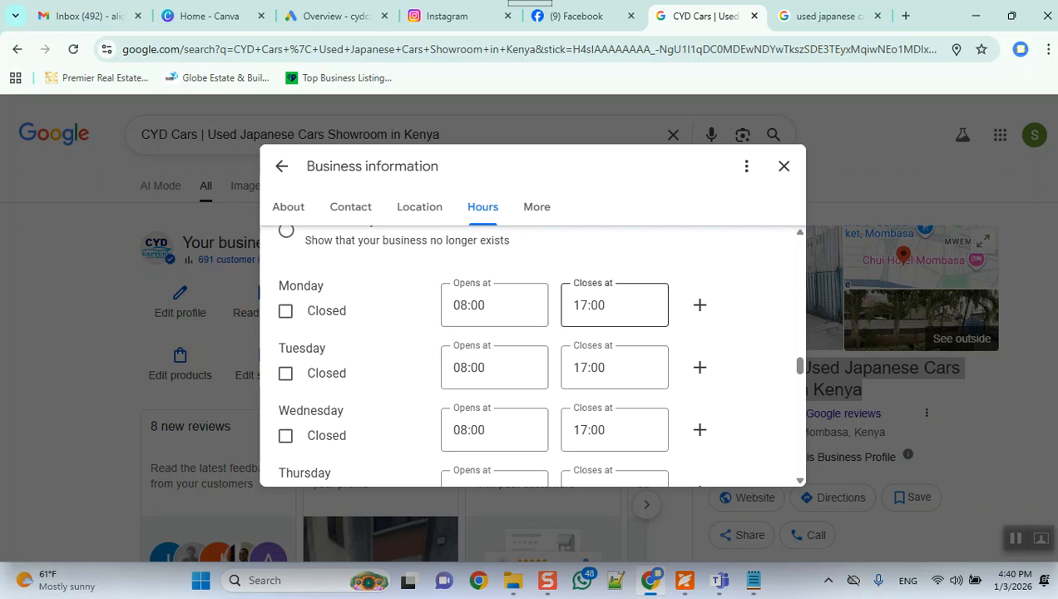
{"action": "scroll", "coordinate": [337, 381], "scroll_direction": "down", "scroll_amount": 5}
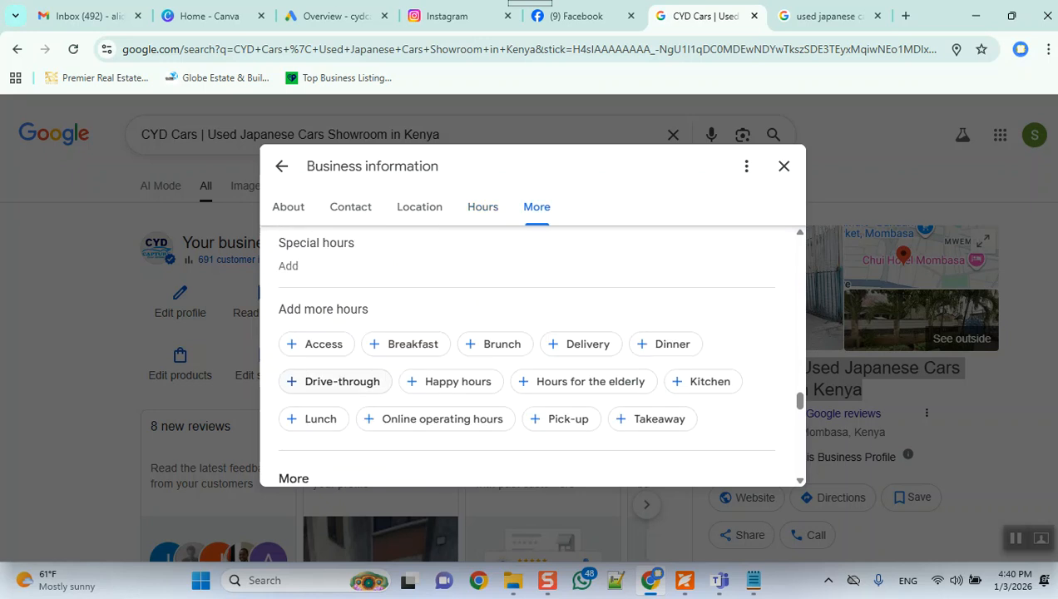
{"action": "scroll", "coordinate": [337, 382], "scroll_direction": "up", "scroll_amount": 2}
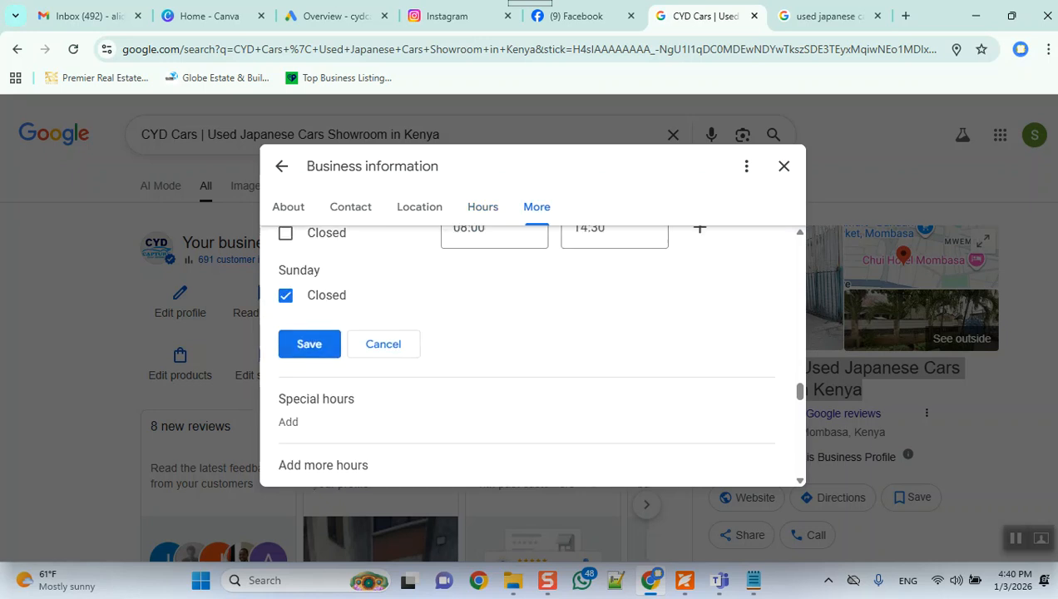
{"action": "scroll", "coordinate": [337, 381], "scroll_direction": "up", "scroll_amount": 4}
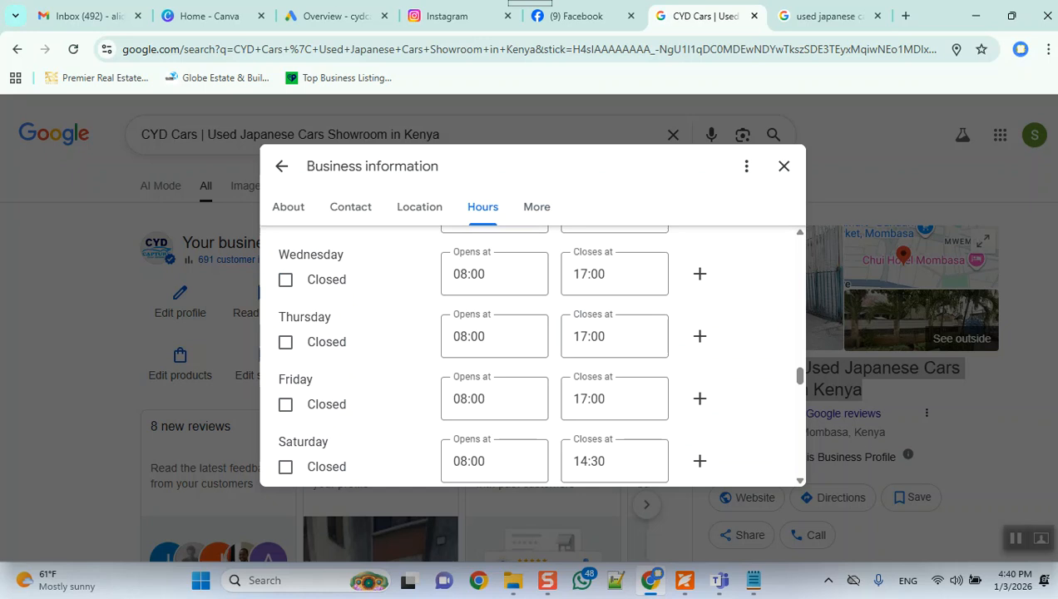
{"action": "scroll", "coordinate": [533, 358], "scroll_direction": "down", "scroll_amount": 1}
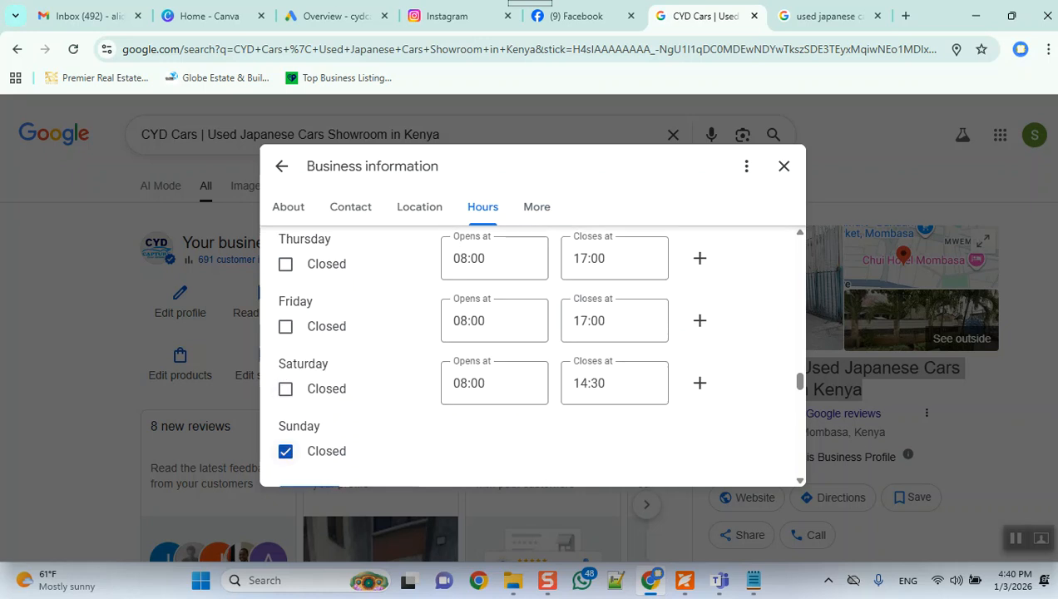
{"action": "scroll", "coordinate": [532, 357], "scroll_direction": "up", "scroll_amount": 4}
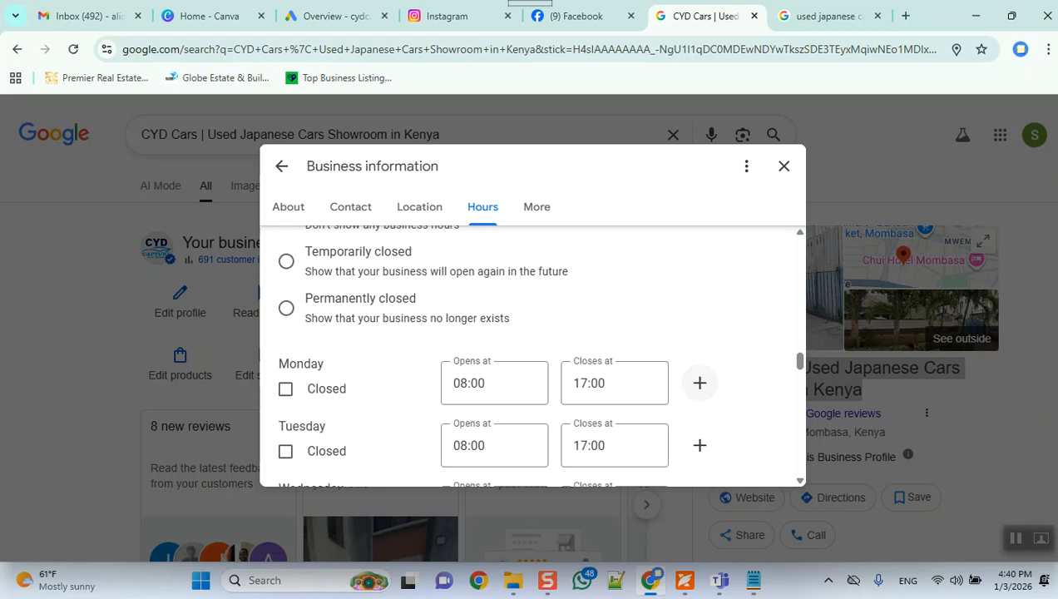
{"action": "scroll", "coordinate": [700, 382], "scroll_direction": "down", "scroll_amount": 5}
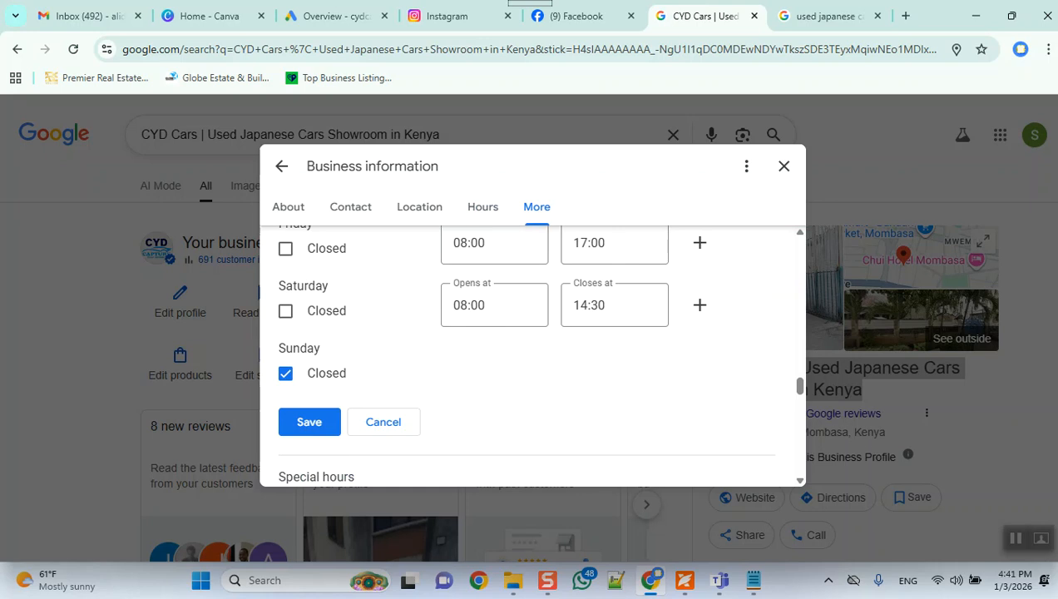
{"action": "scroll", "coordinate": [533, 354], "scroll_direction": "up", "scroll_amount": 5}
{"action": "scroll", "coordinate": [533, 354], "scroll_direction": "down", "scroll_amount": 1}
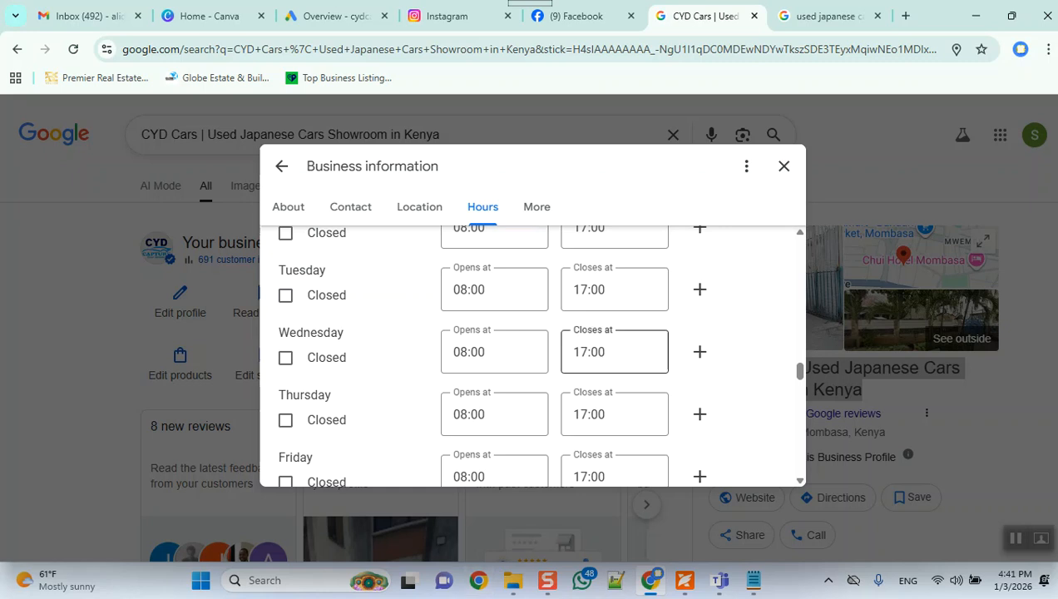
{"action": "scroll", "coordinate": [614, 351], "scroll_direction": "down", "scroll_amount": 4}
{"action": "scroll", "coordinate": [539, 354], "scroll_direction": "up", "scroll_amount": 1}
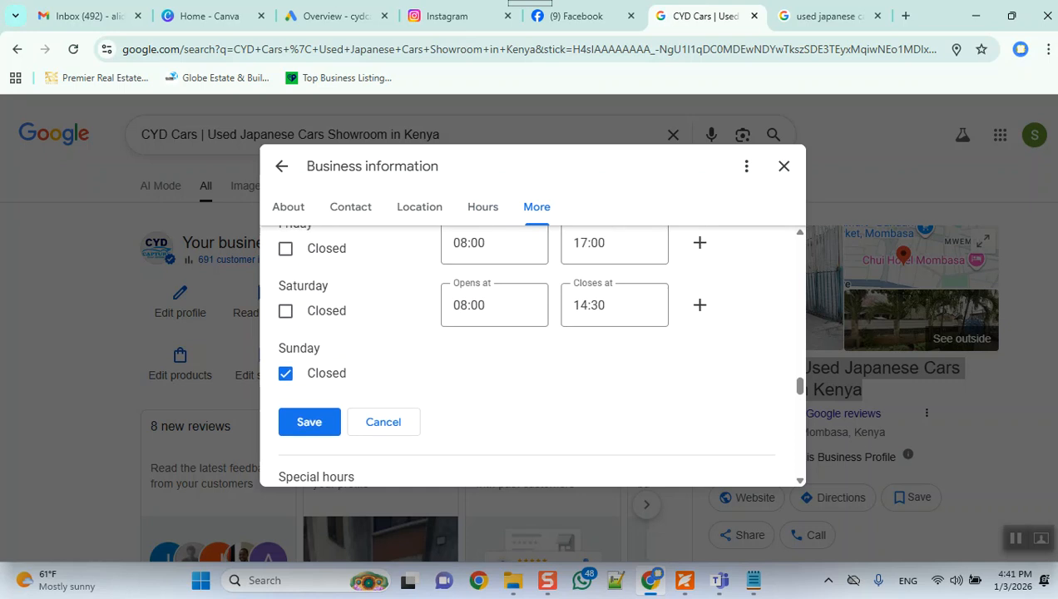
Step: Review the special and additional hours, accessibility, amenities, offerings, parking, payments, planning and recycling sections of the business profile
{"action": "scroll", "coordinate": [583, 382], "scroll_direction": "down", "scroll_amount": 3}
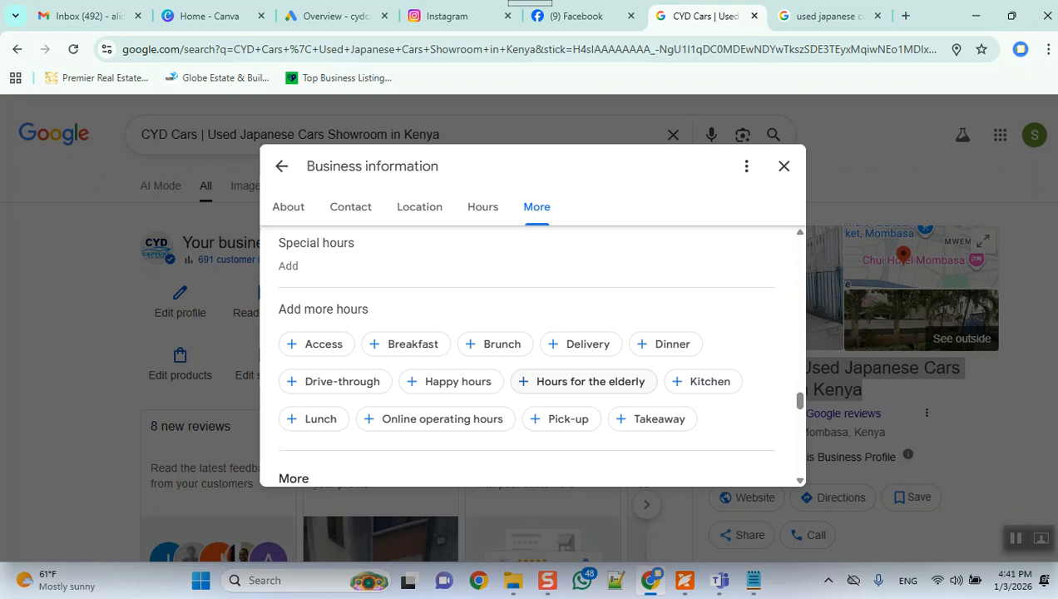
{"action": "scroll", "coordinate": [583, 381], "scroll_direction": "down", "scroll_amount": 3}
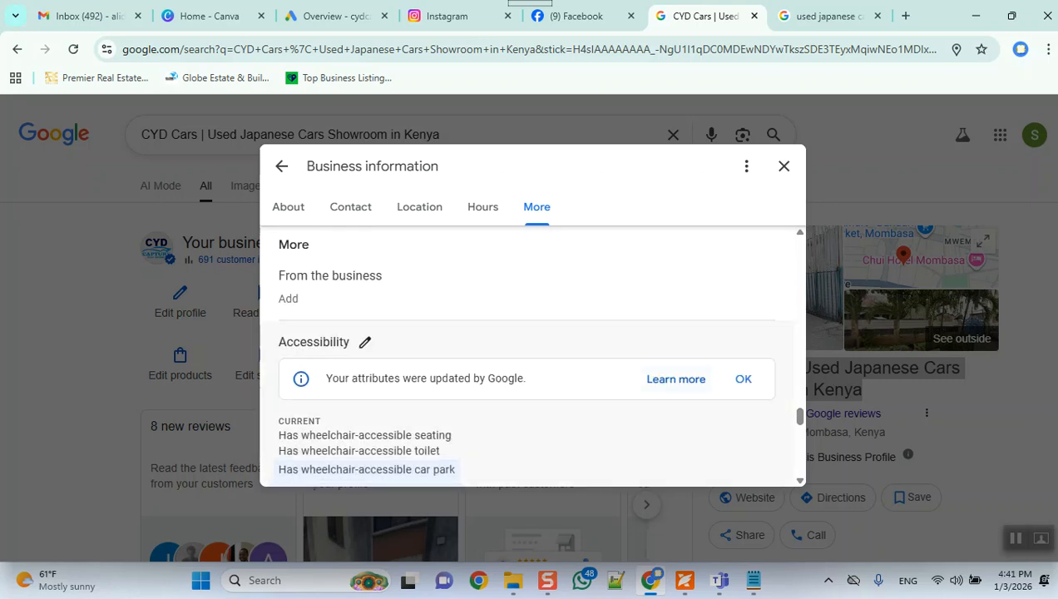
{"action": "scroll", "coordinate": [532, 358], "scroll_direction": "down", "scroll_amount": 1}
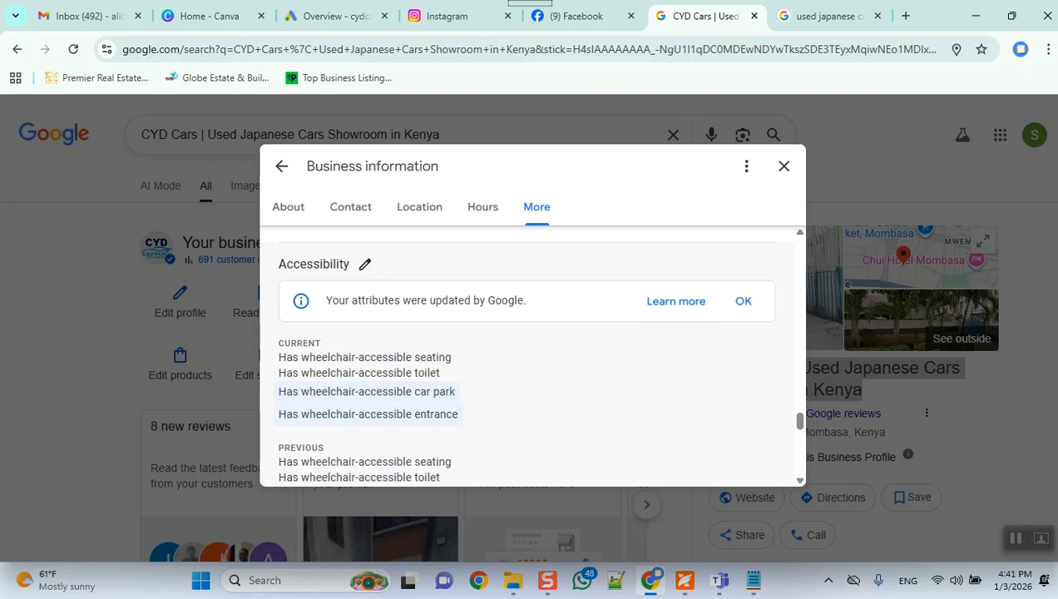
{"action": "scroll", "coordinate": [529, 358], "scroll_direction": "down", "scroll_amount": 4}
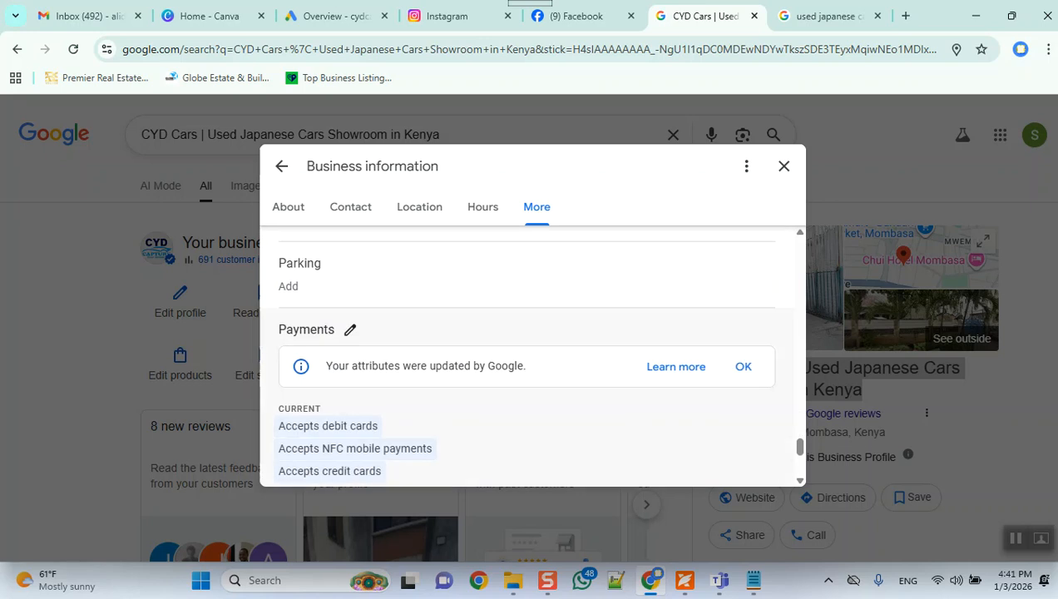
{"action": "scroll", "coordinate": [529, 358], "scroll_direction": "up", "scroll_amount": 3}
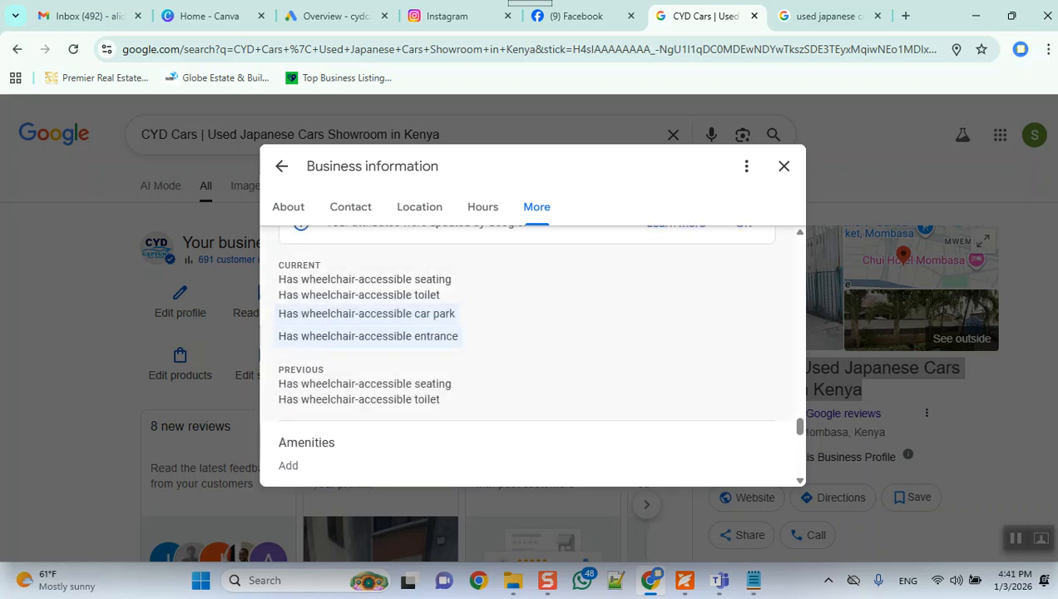
{"action": "scroll", "coordinate": [529, 358], "scroll_direction": "down", "scroll_amount": 3}
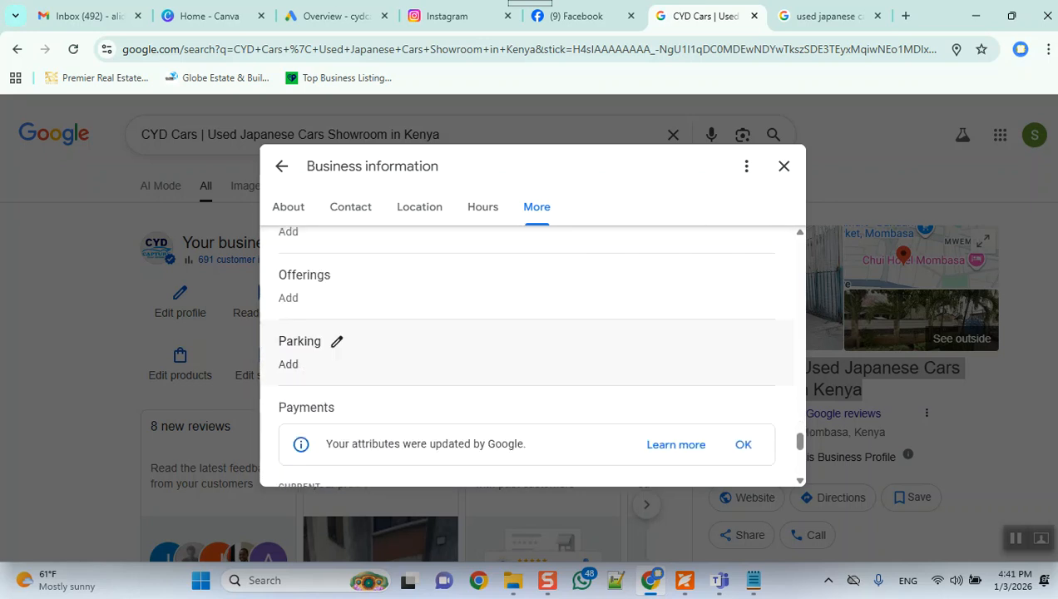
{"action": "scroll", "coordinate": [529, 358], "scroll_direction": "down", "scroll_amount": 1}
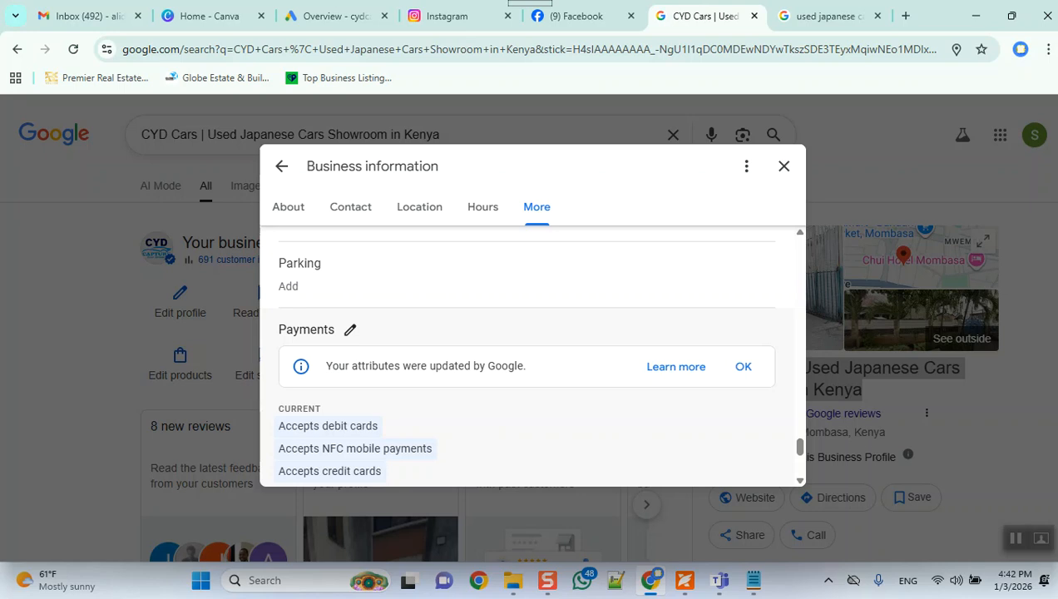
{"action": "scroll", "coordinate": [527, 353], "scroll_direction": "down", "scroll_amount": 3}
{"action": "scroll", "coordinate": [527, 354], "scroll_direction": "up", "scroll_amount": 1}
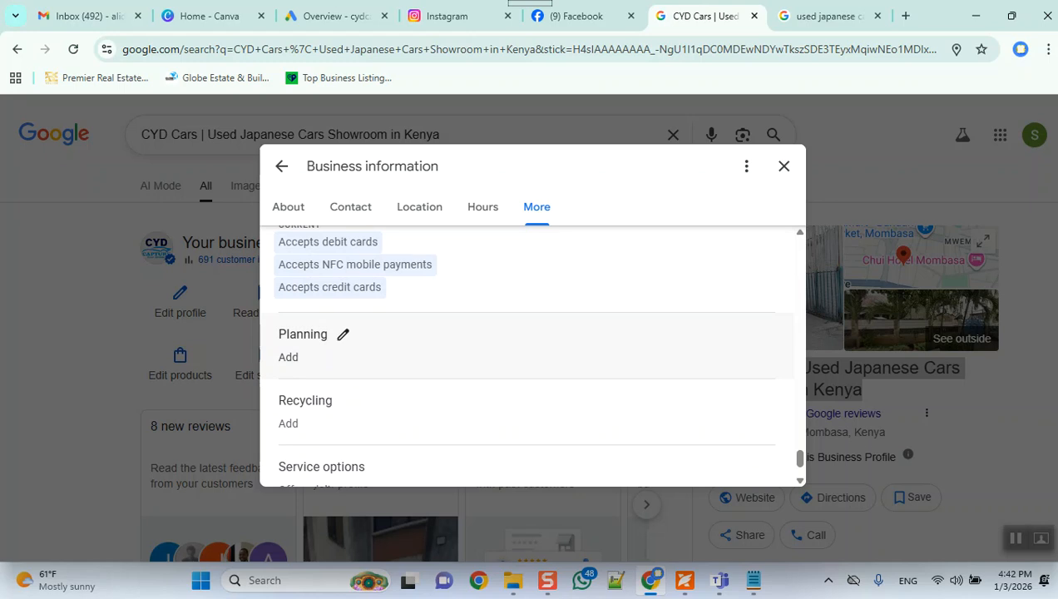
{"action": "scroll", "coordinate": [527, 373], "scroll_direction": "down", "scroll_amount": 2}
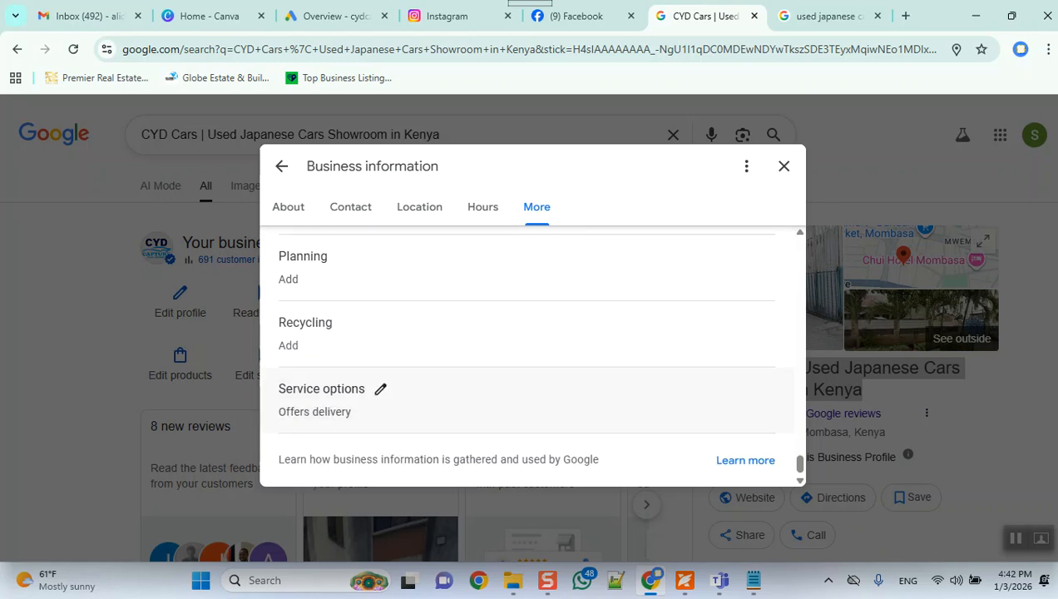
Step: Open the service options, review the delivery, in-store shopping and on-site services attributes, and close the editor
{"action": "left_click", "coordinate": [380, 389]}
{"action": "scroll", "coordinate": [527, 390], "scroll_direction": "down", "scroll_amount": 2}
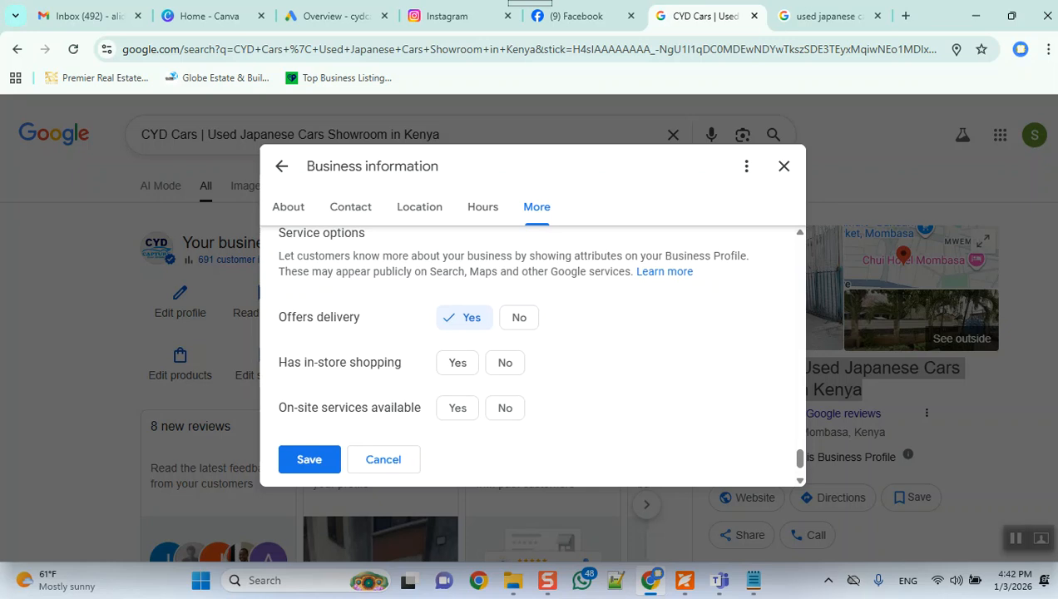
{"action": "scroll", "coordinate": [532, 358], "scroll_direction": "down", "scroll_amount": 1}
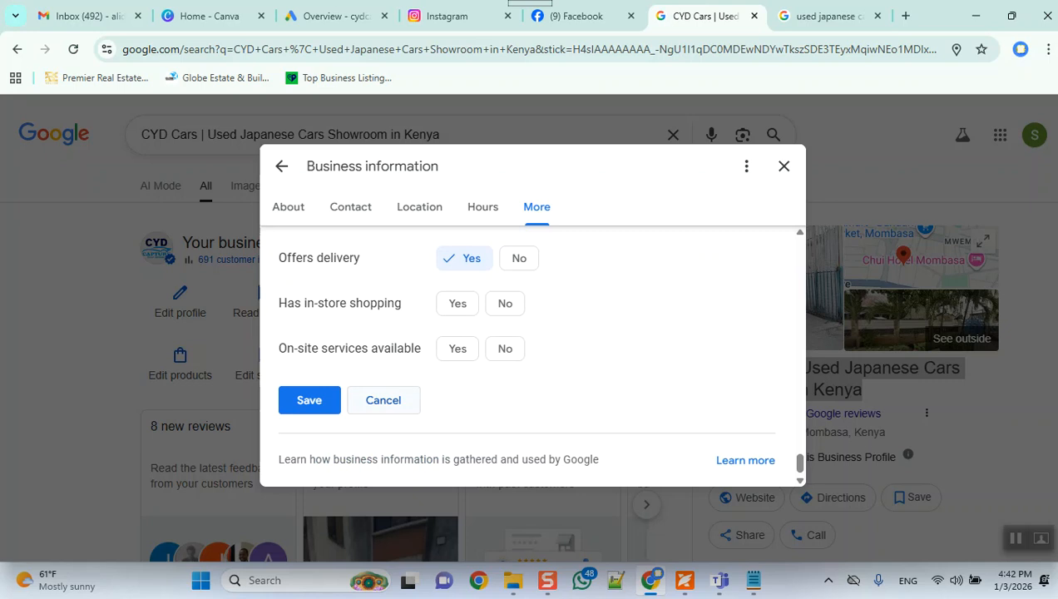
{"action": "left_click", "coordinate": [309, 400]}
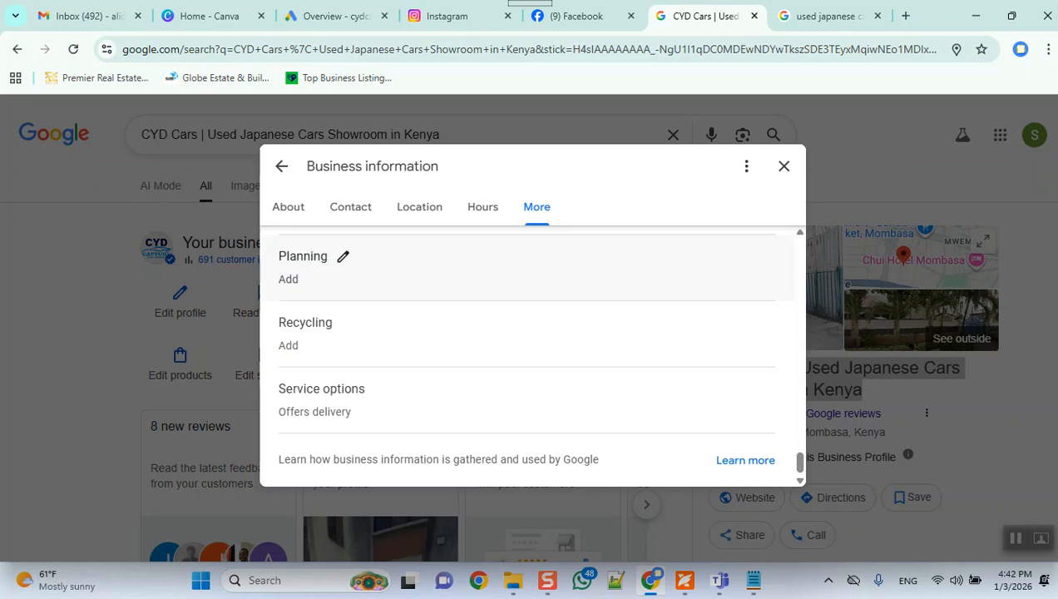
Step: Open the additional lunch hours of the business profile and review their closed settings for each day
{"action": "scroll", "coordinate": [524, 349], "scroll_direction": "up", "scroll_amount": 5}
{"action": "scroll", "coordinate": [524, 350], "scroll_direction": "up", "scroll_amount": 5}
{"action": "scroll", "coordinate": [525, 350], "scroll_direction": "up", "scroll_amount": 3}
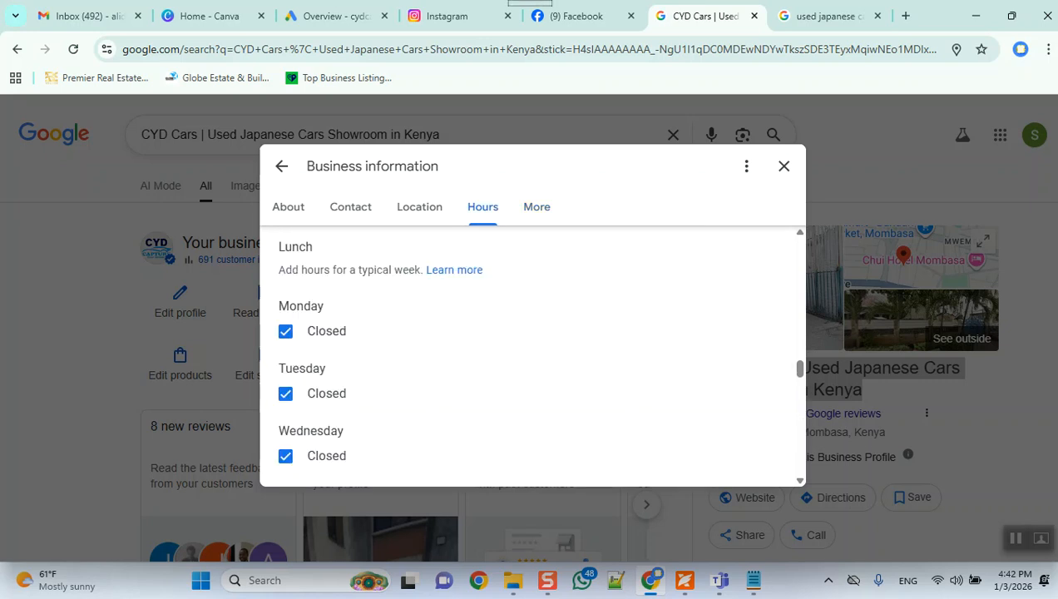
{"action": "scroll", "coordinate": [525, 349], "scroll_direction": "down", "scroll_amount": 5}
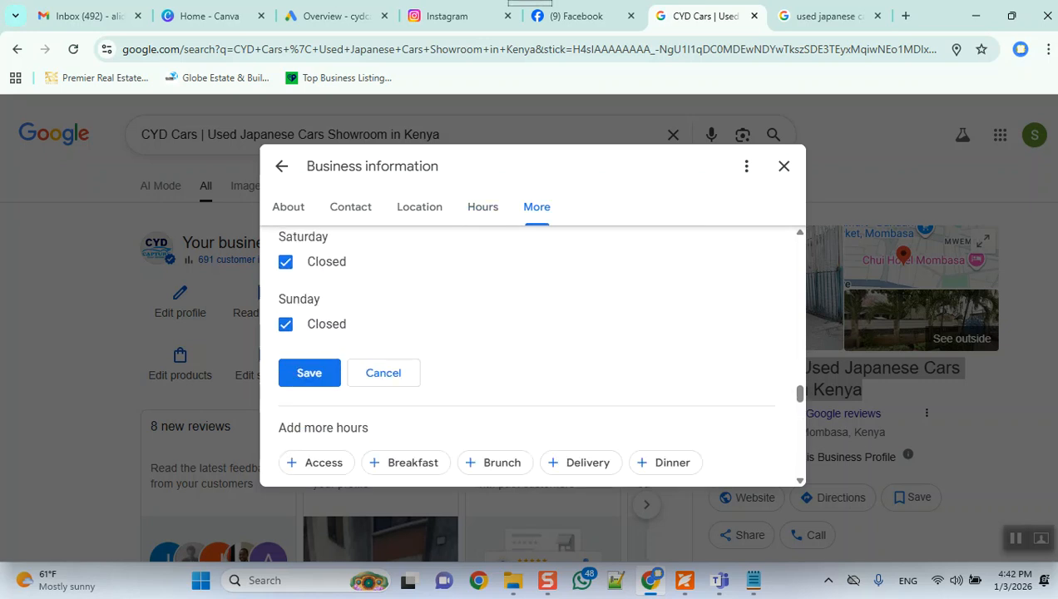
{"action": "scroll", "coordinate": [524, 353], "scroll_direction": "down", "scroll_amount": 3}
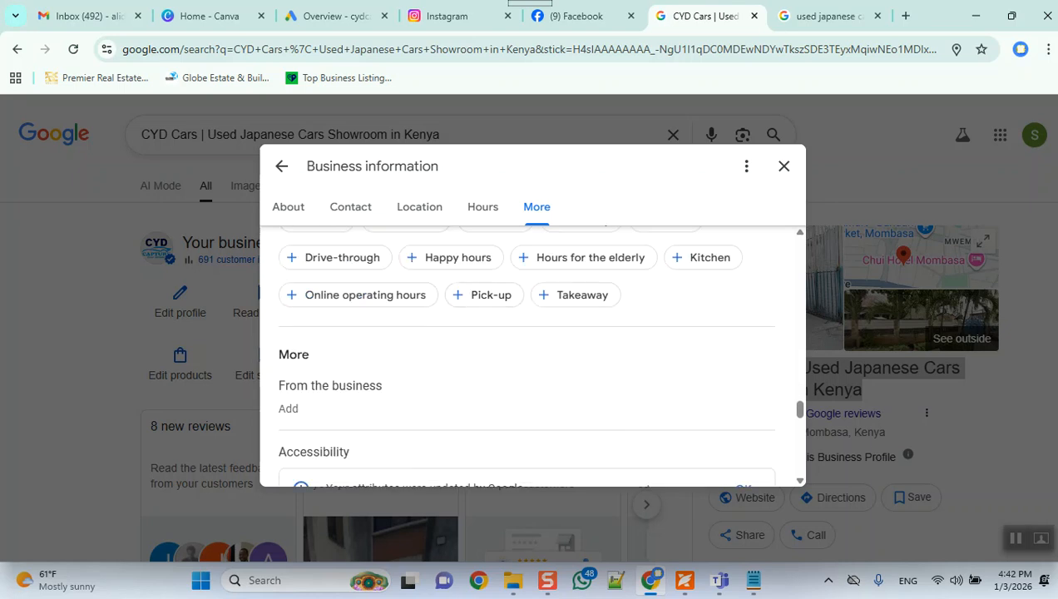
{"action": "scroll", "coordinate": [525, 354], "scroll_direction": "up", "scroll_amount": 5}
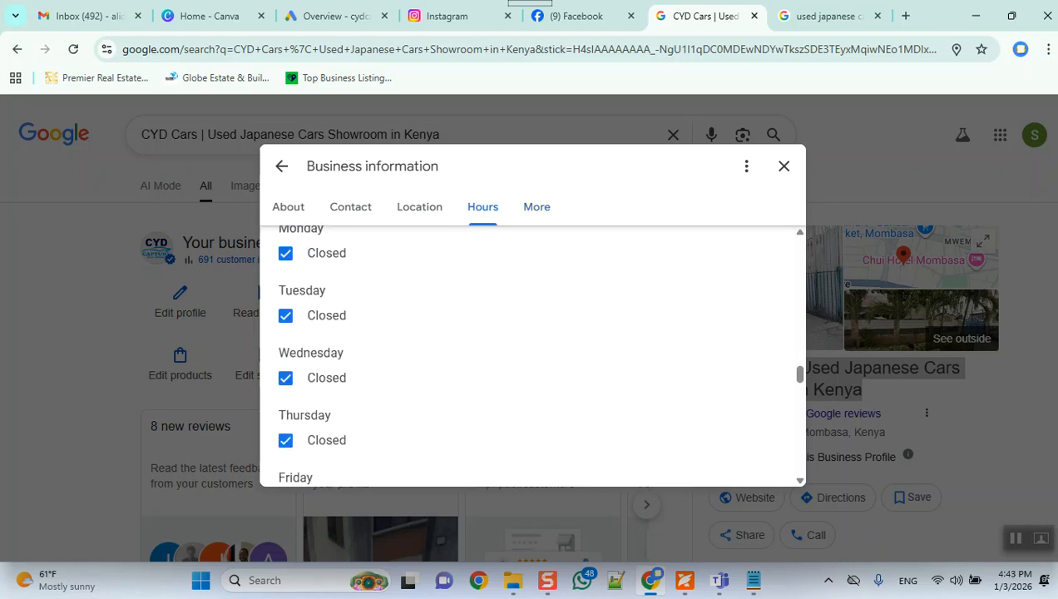
Step: Try to add two extra opening periods to Monday's main hours, and close the business information
{"action": "scroll", "coordinate": [525, 354], "scroll_direction": "up", "scroll_amount": 6}
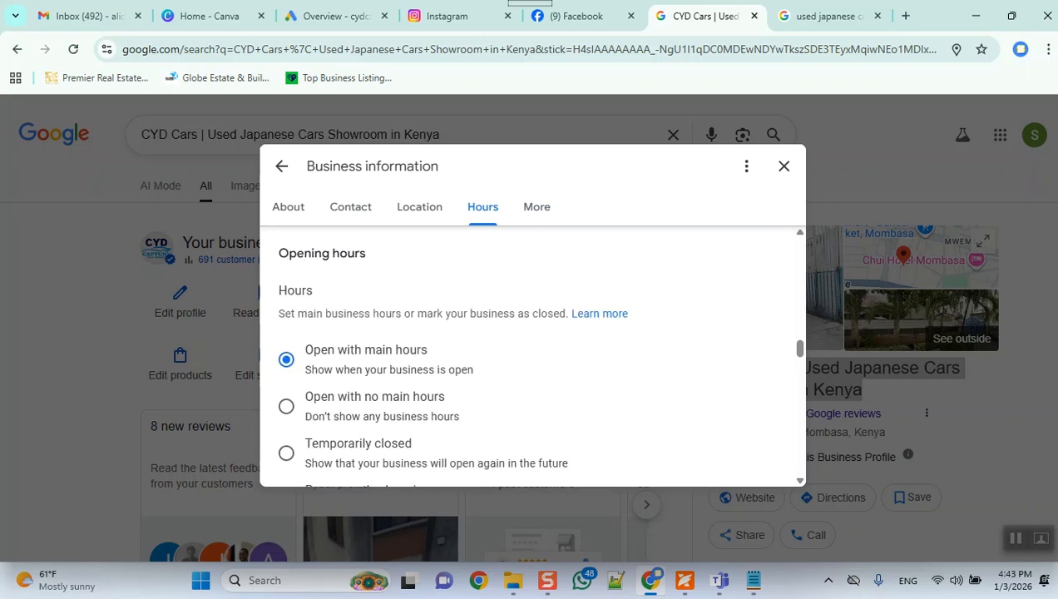
{"action": "scroll", "coordinate": [494, 333], "scroll_direction": "down", "scroll_amount": 4}
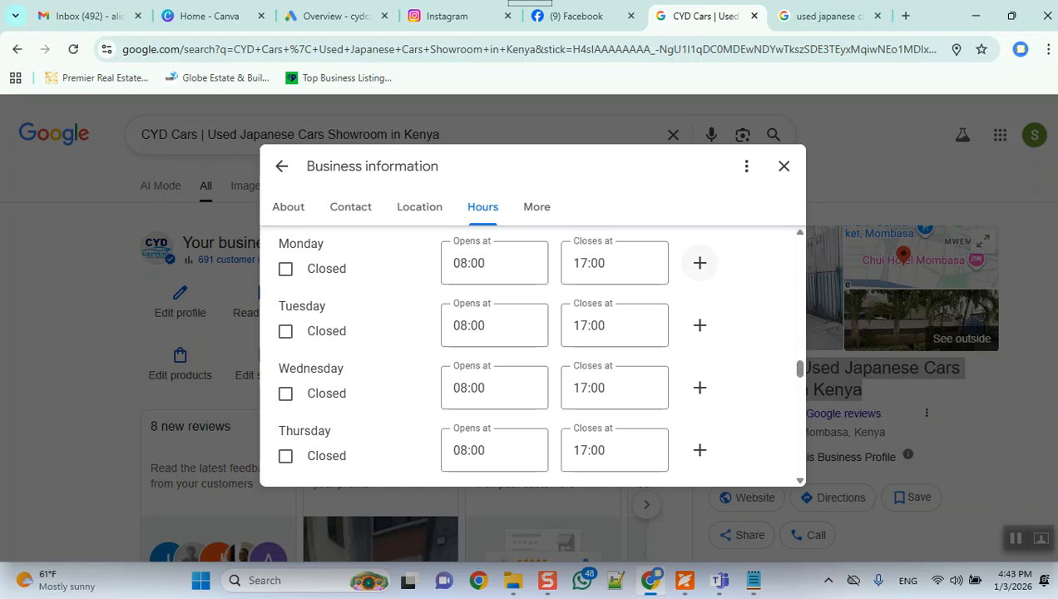
{"action": "left_click", "coordinate": [699, 263]}
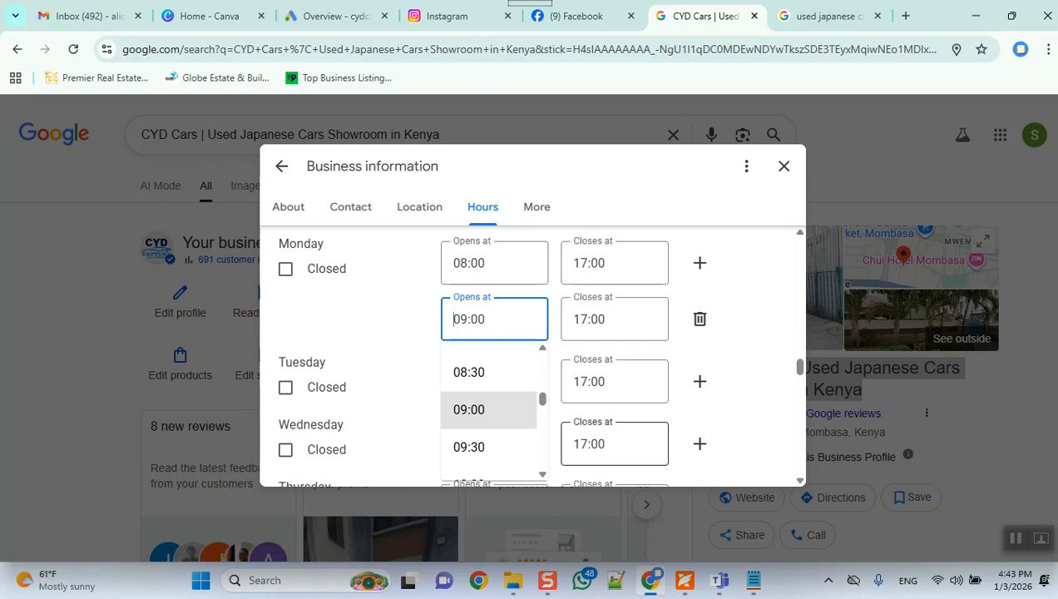
{"action": "left_click", "coordinate": [700, 263]}
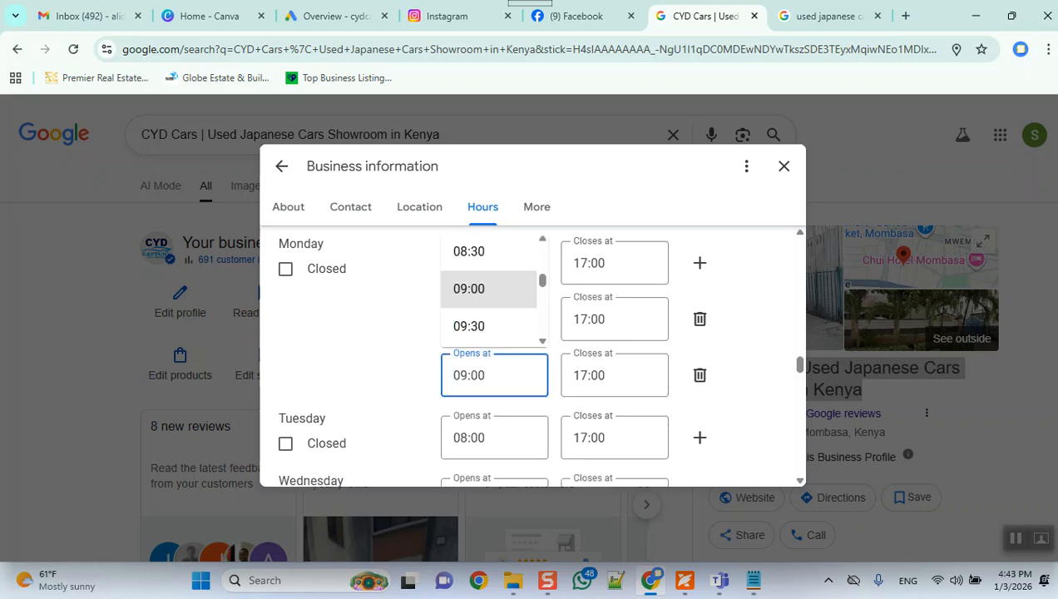
{"action": "left_click", "coordinate": [740, 350]}
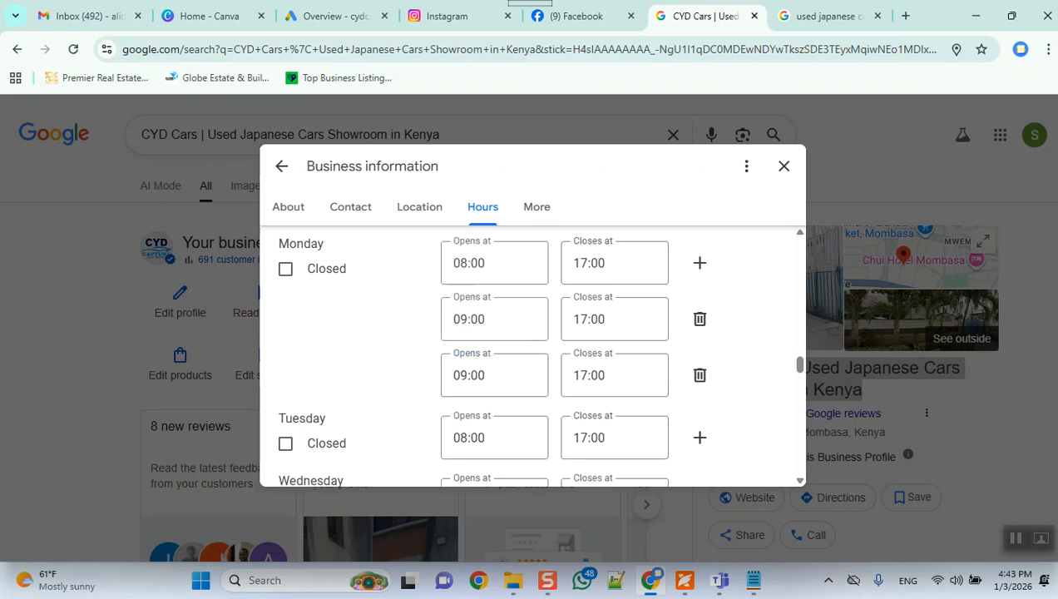
{"action": "scroll", "coordinate": [614, 374], "scroll_direction": "down", "scroll_amount": 4}
{"action": "scroll", "coordinate": [614, 375], "scroll_direction": "down", "scroll_amount": 3}
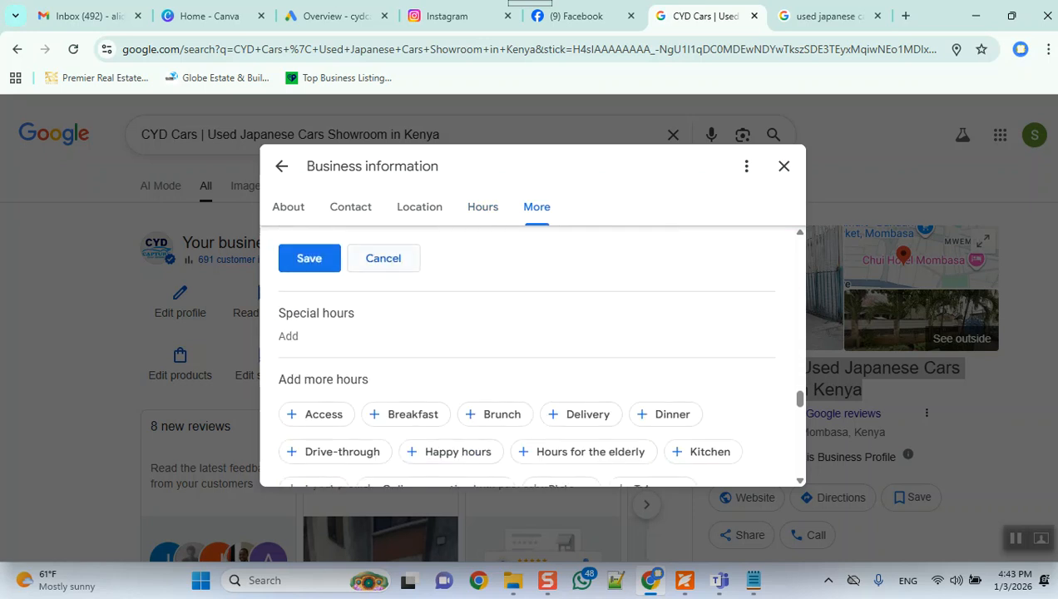
{"action": "left_click", "coordinate": [304, 257]}
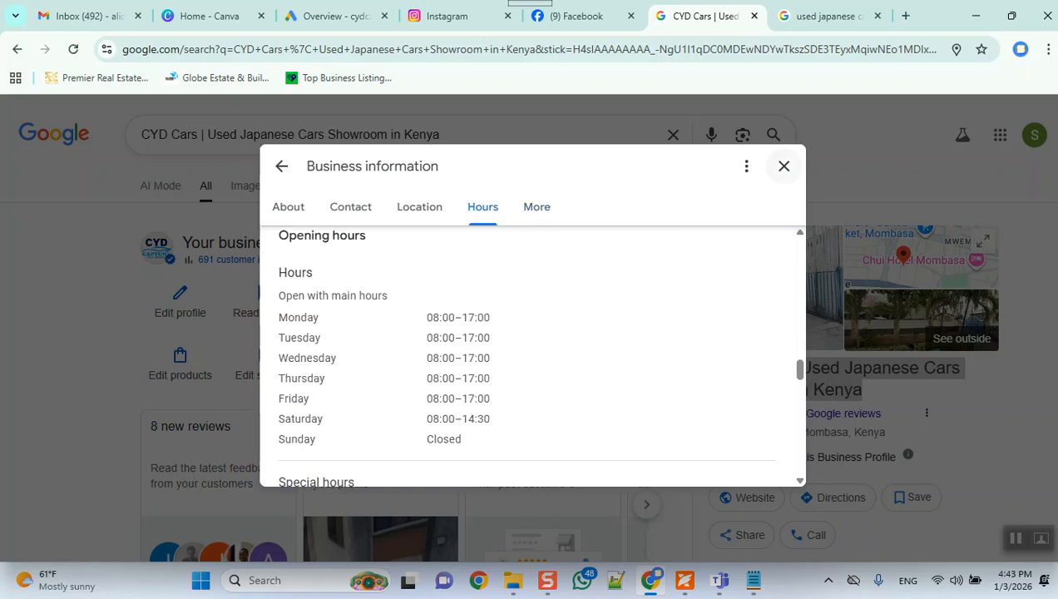
{"action": "left_click", "coordinate": [784, 165]}
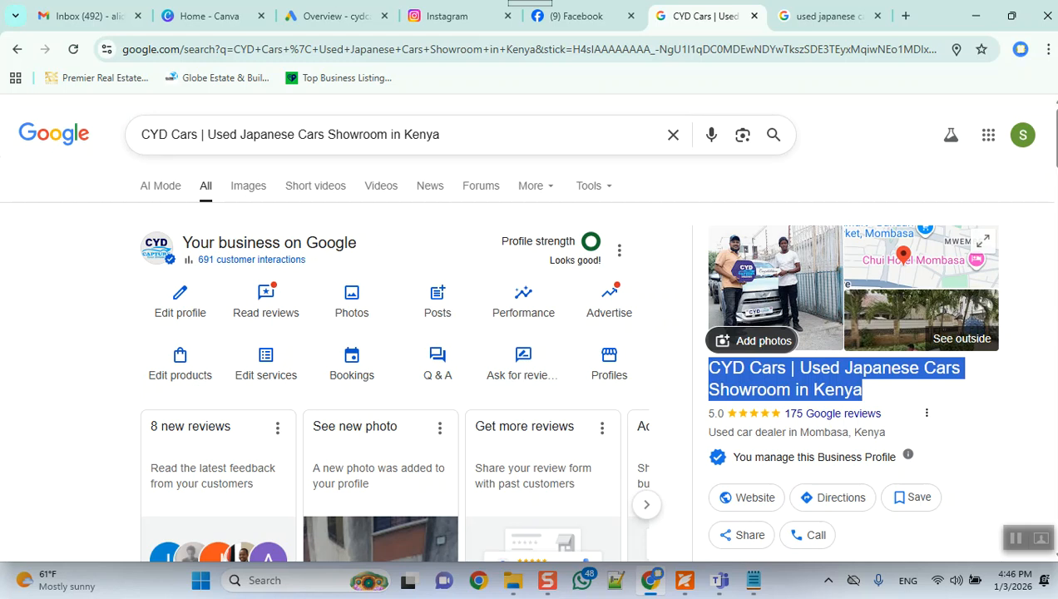
Step: Ask Google's AI Mode in a new tab for "best sofa cleaning and washing companies in lahore" and open the Mahir Company listing
{"action": "left_click", "coordinate": [906, 16]}
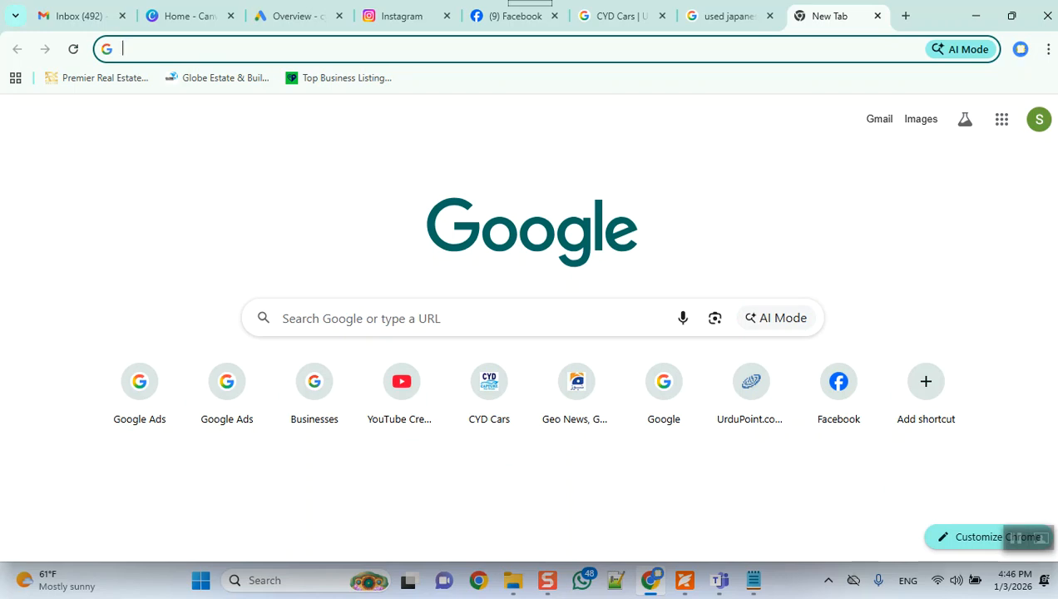
{"action": "left_click", "coordinate": [776, 318]}
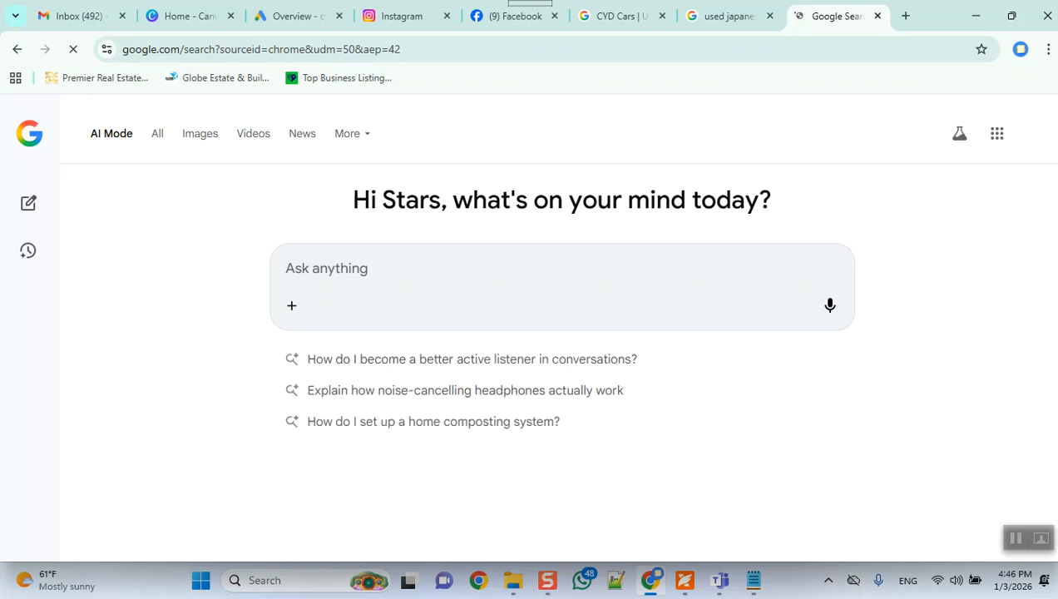
{"action": "type", "text": "best"}
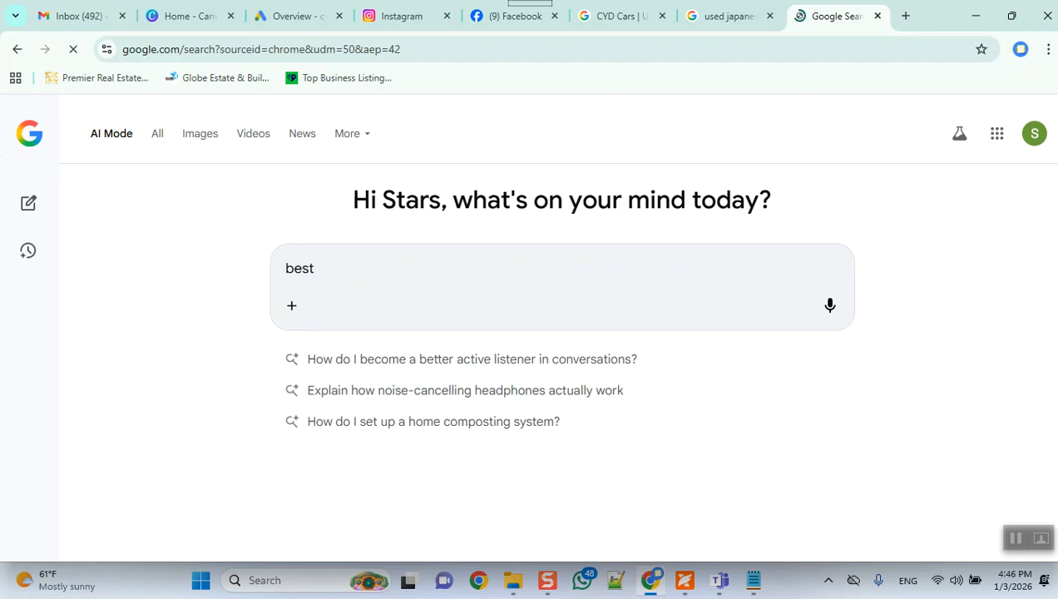
{"action": "type", "text": " sofa cleaning a"}
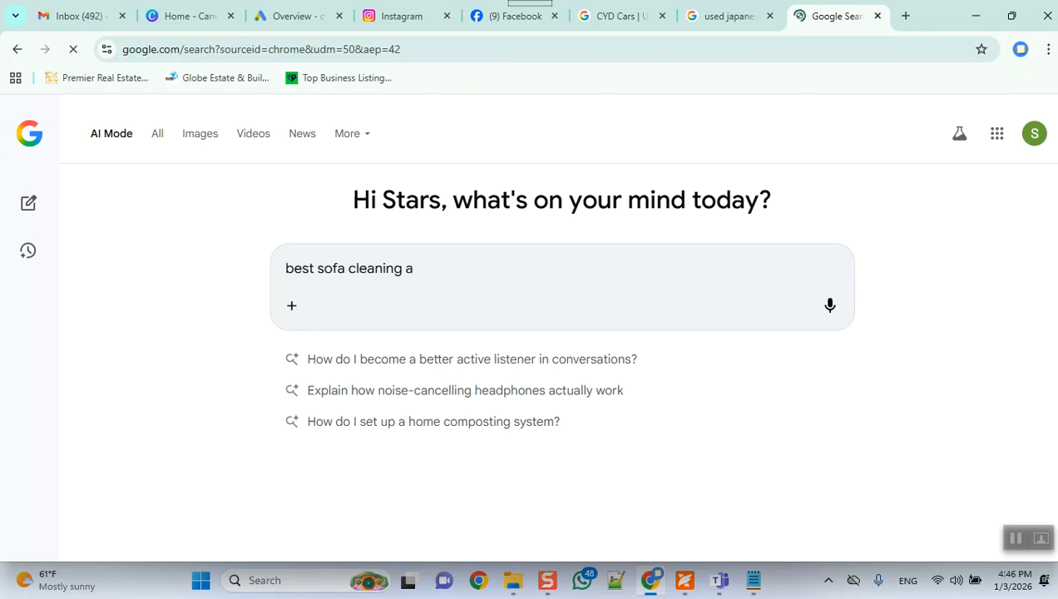
{"action": "type", "text": "nd washing companies"}
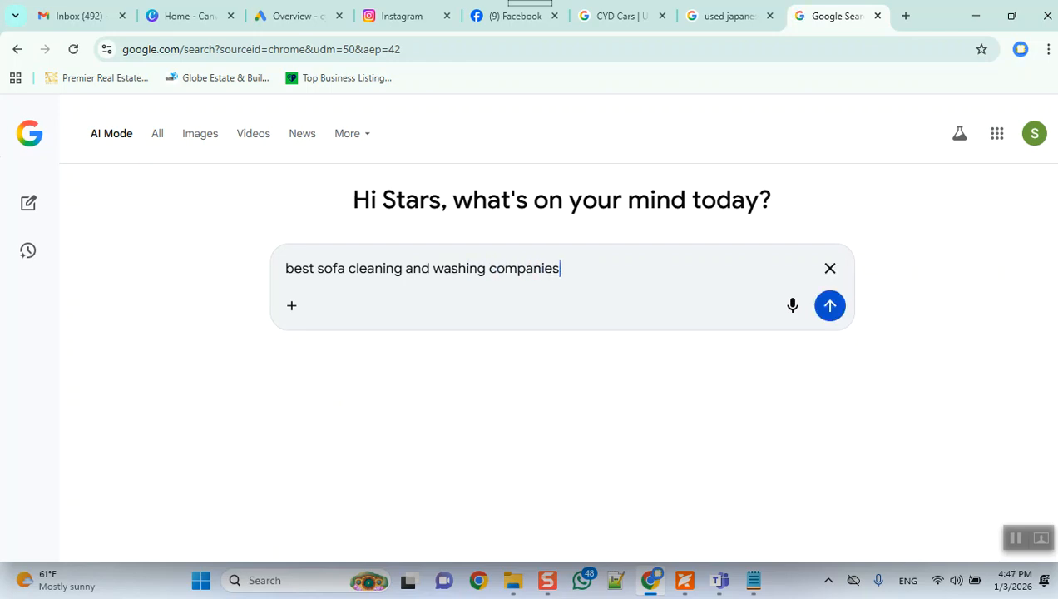
{"action": "type", "text": " in lahore"}
{"action": "key", "text": "Return"}
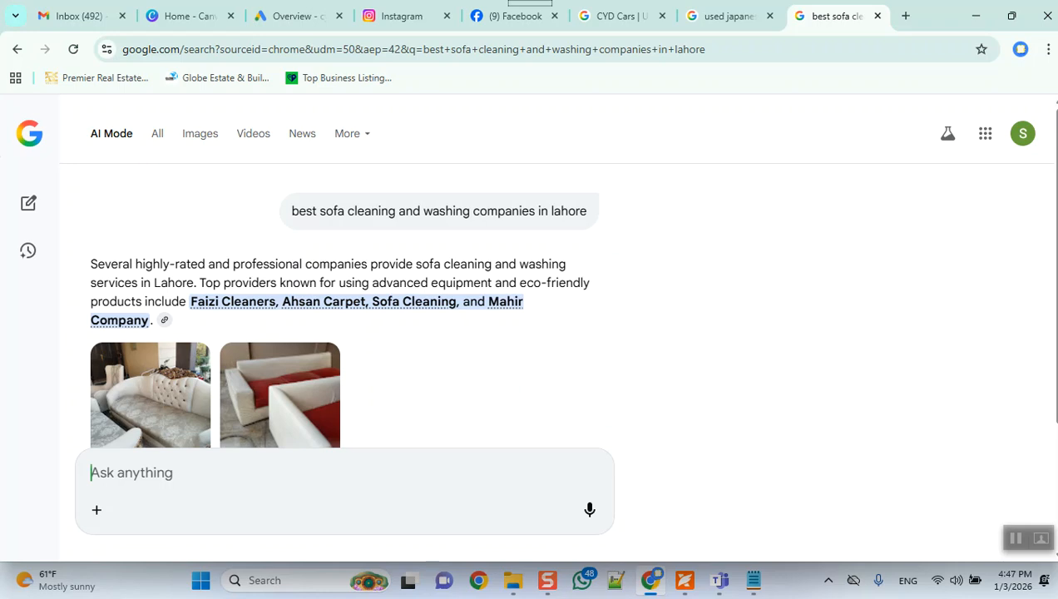
{"action": "left_click_drag", "start_coordinate": [1055, 250], "coordinate": [1054, 348]}
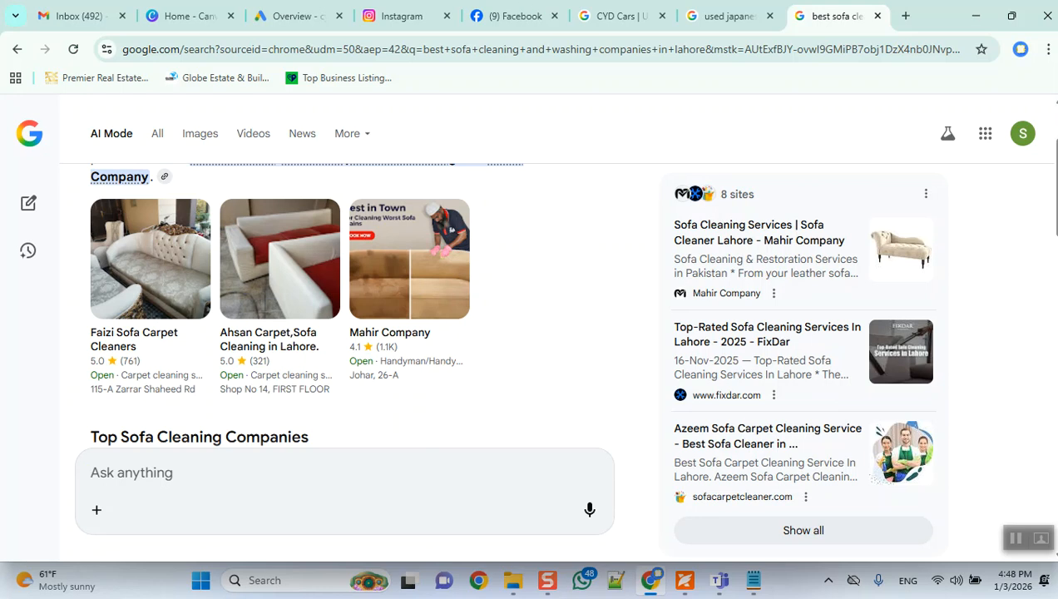
{"action": "left_click", "coordinate": [409, 275]}
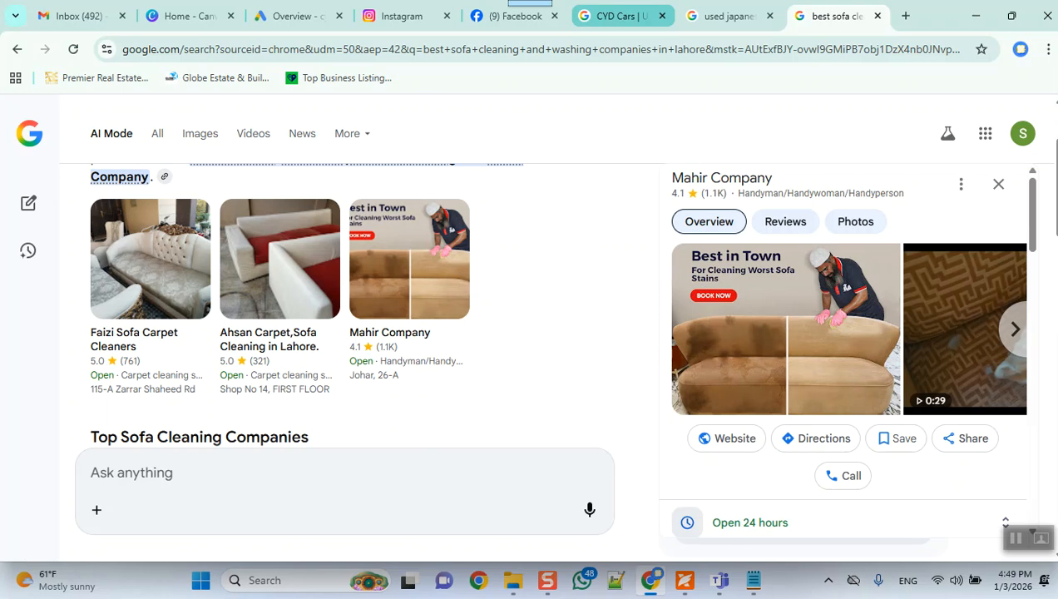
Step: Return to the CYD Cars review-request page and open the sofa cleaning business's Chrome profile in its own window
{"action": "left_click", "coordinate": [616, 16]}
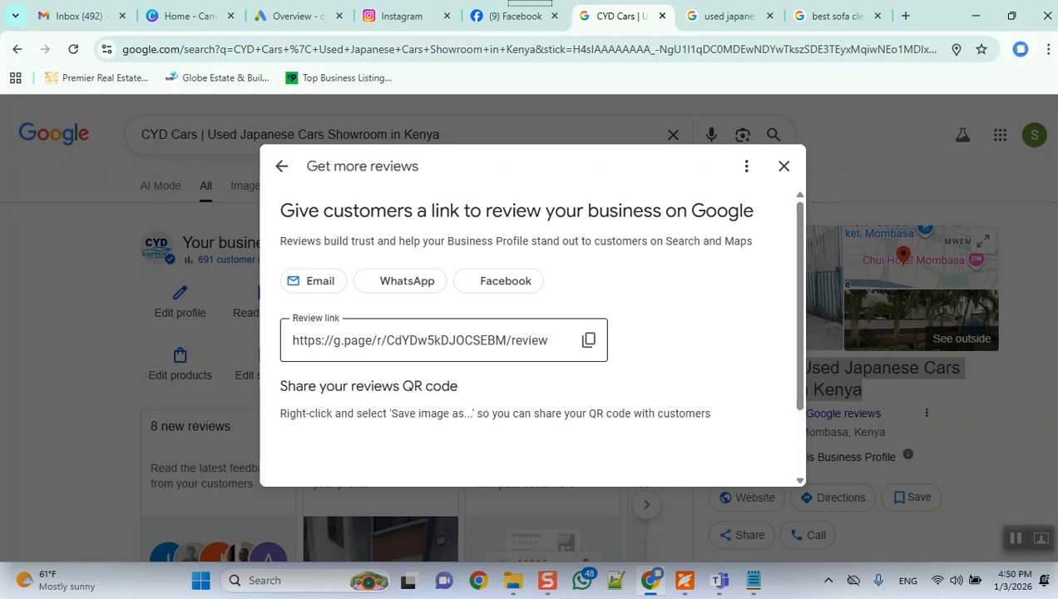
{"action": "left_click", "coordinate": [1049, 49]}
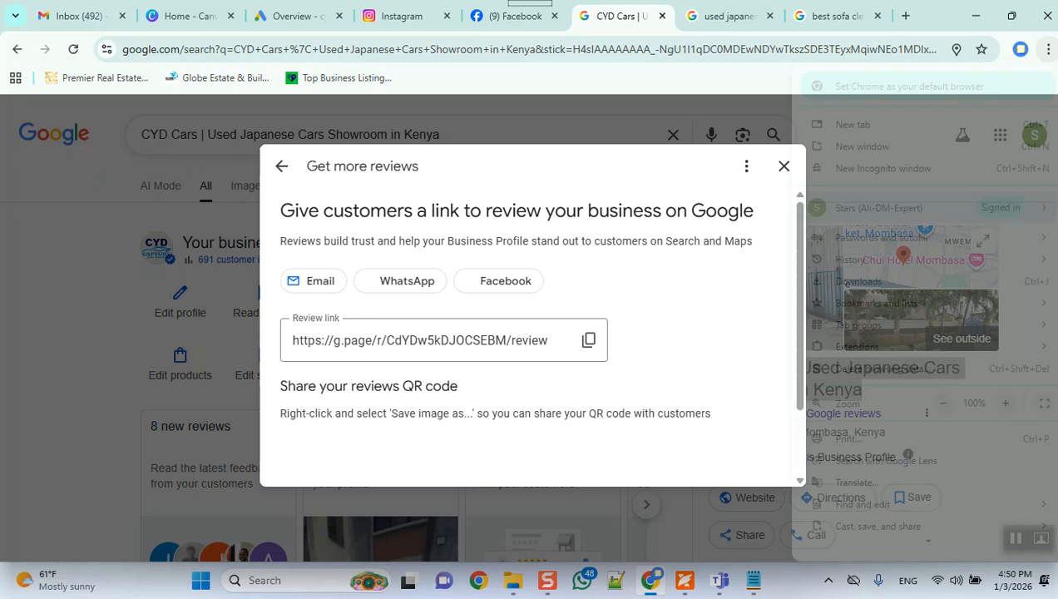
{"action": "mouse_move", "coordinate": [879, 208]}
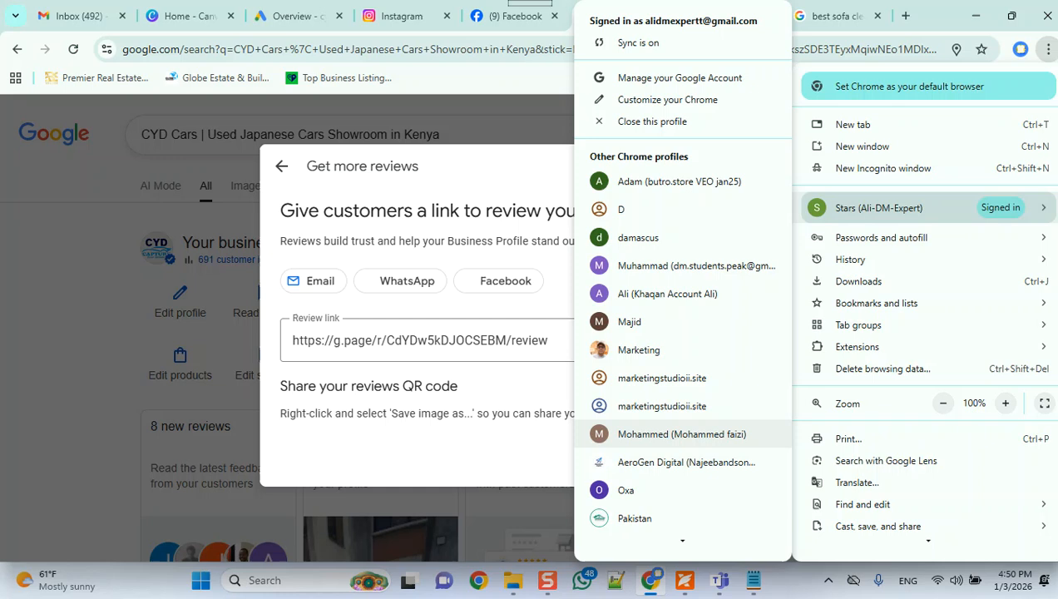
{"action": "left_click", "coordinate": [682, 434]}
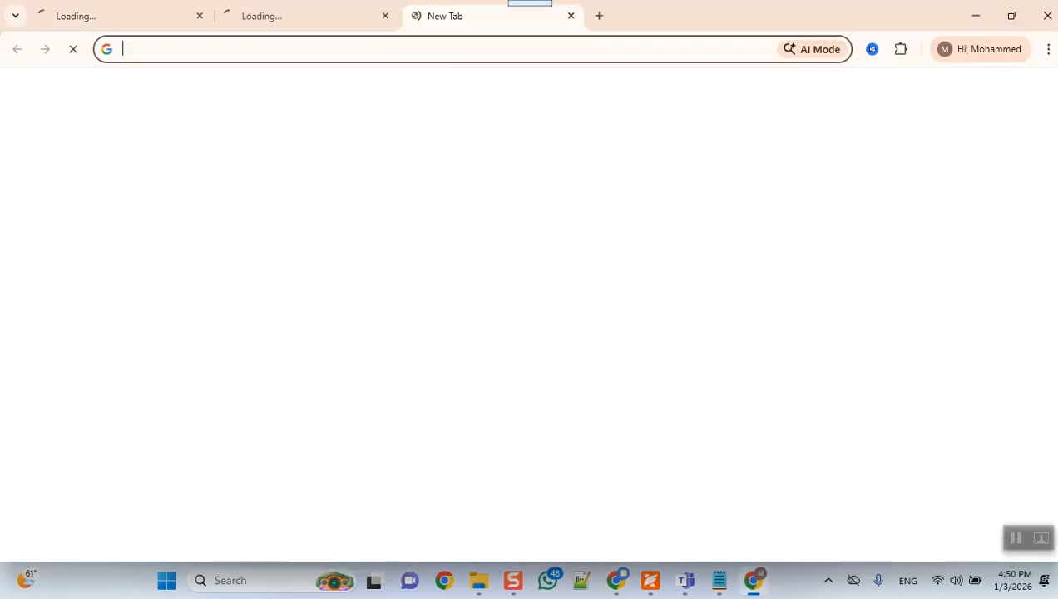
Step: Try to copy the CYD Cars review link and enter it as the address in the other Chrome profile
{"action": "type", "text": "https://web.facebook.com/haafizalimalik"}
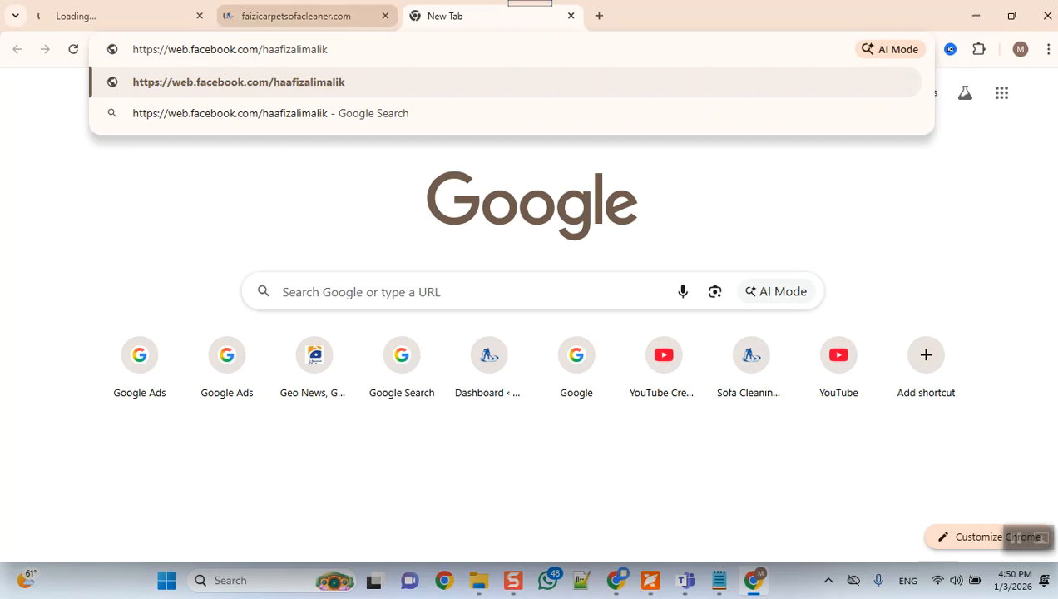
{"action": "left_click", "coordinate": [300, 16]}
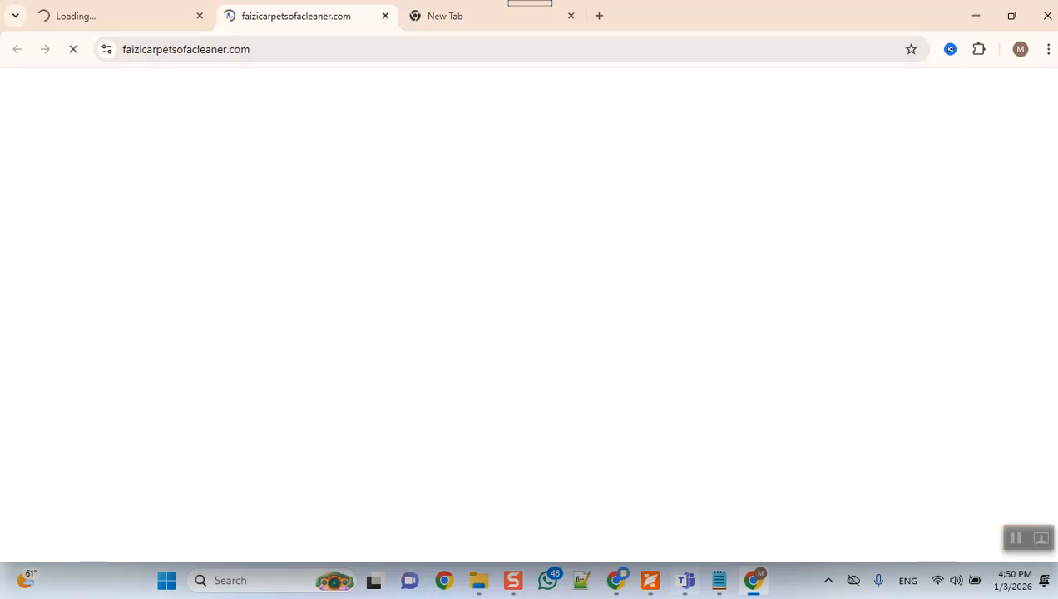
{"action": "left_click", "coordinate": [617, 580]}
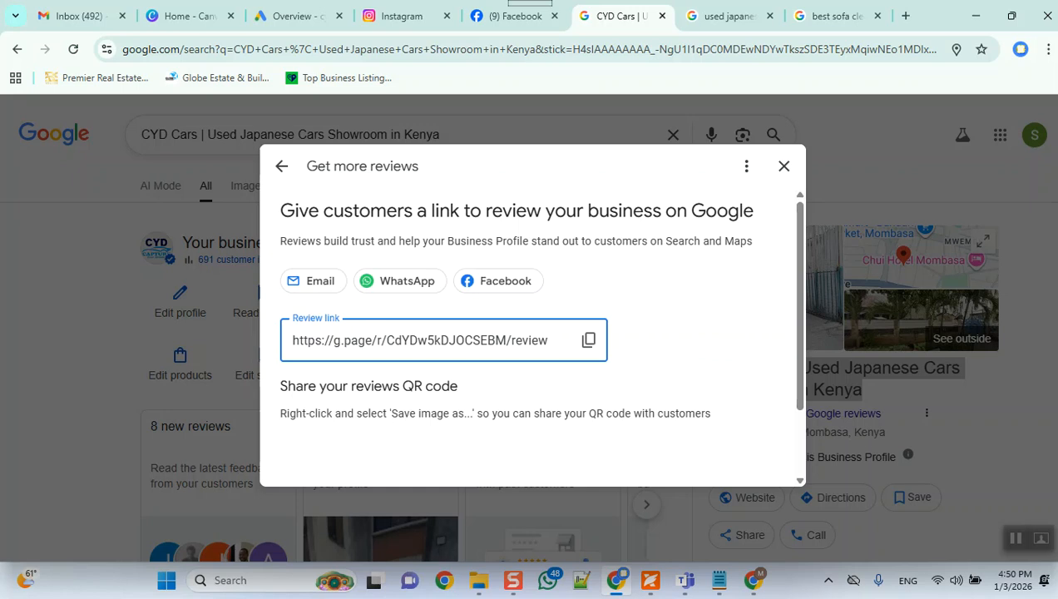
{"action": "left_click", "coordinate": [589, 340]}
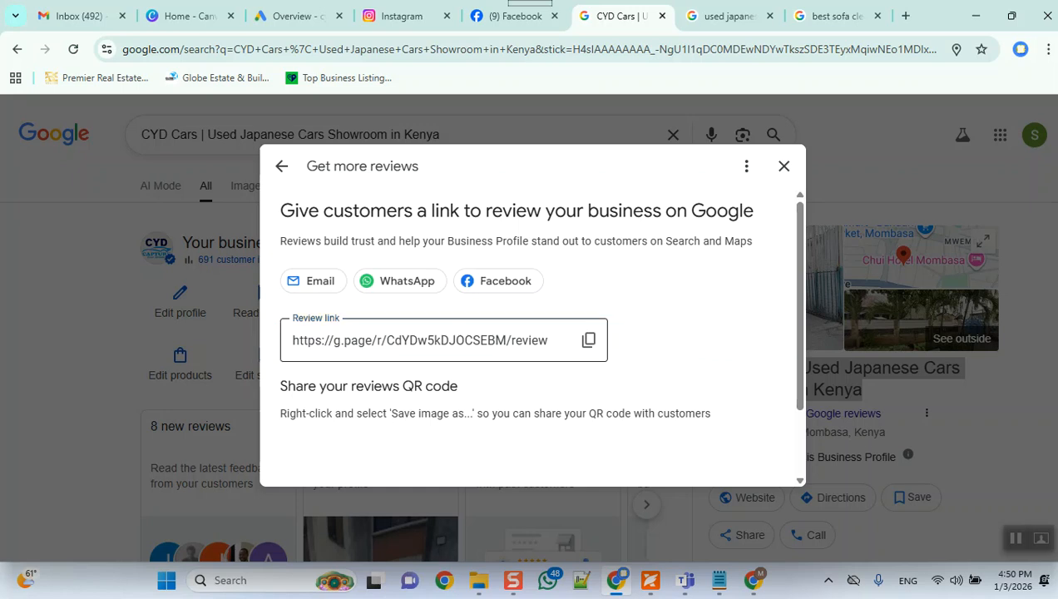
{"action": "left_click", "coordinate": [589, 340]}
{"action": "left_click", "coordinate": [589, 341]}
{"action": "left_click", "coordinate": [589, 340]}
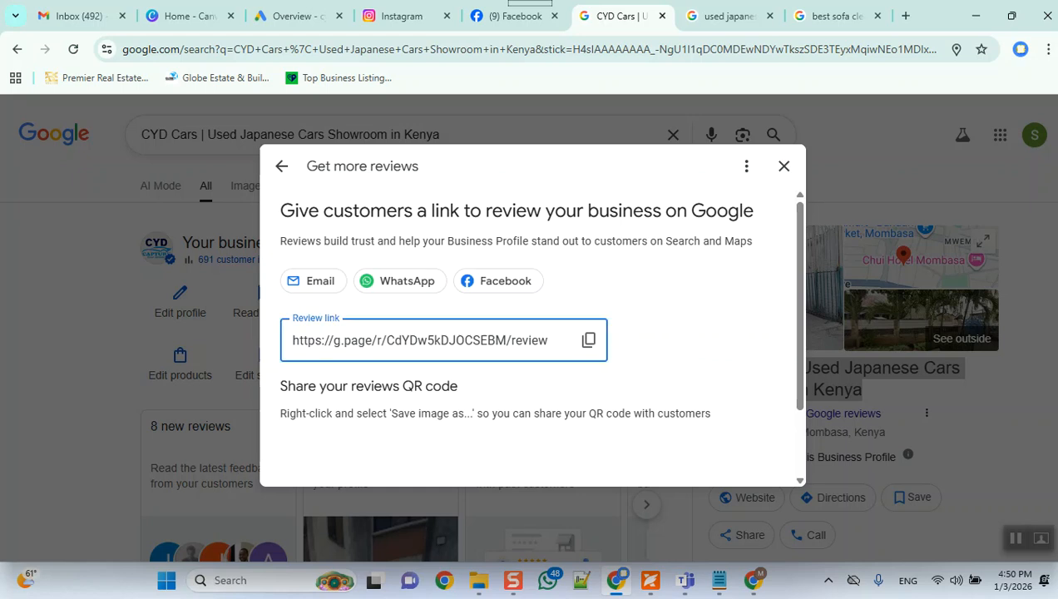
{"action": "key", "text": "alt+Tab"}
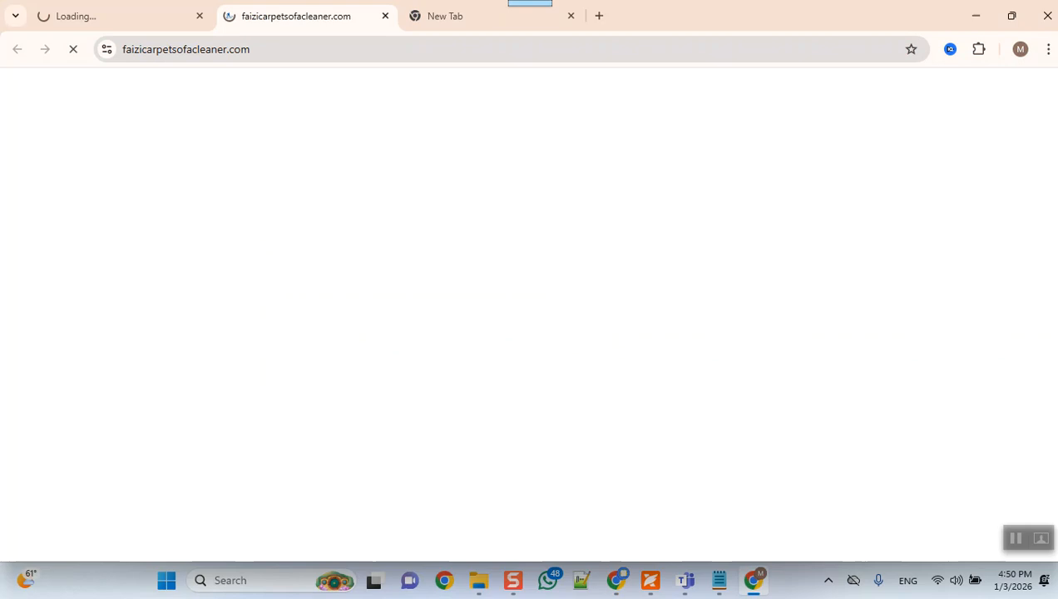
{"action": "key", "text": "ctrl+l"}
{"action": "type", "text": "https://web.facebook.com/haafizalimalik"}
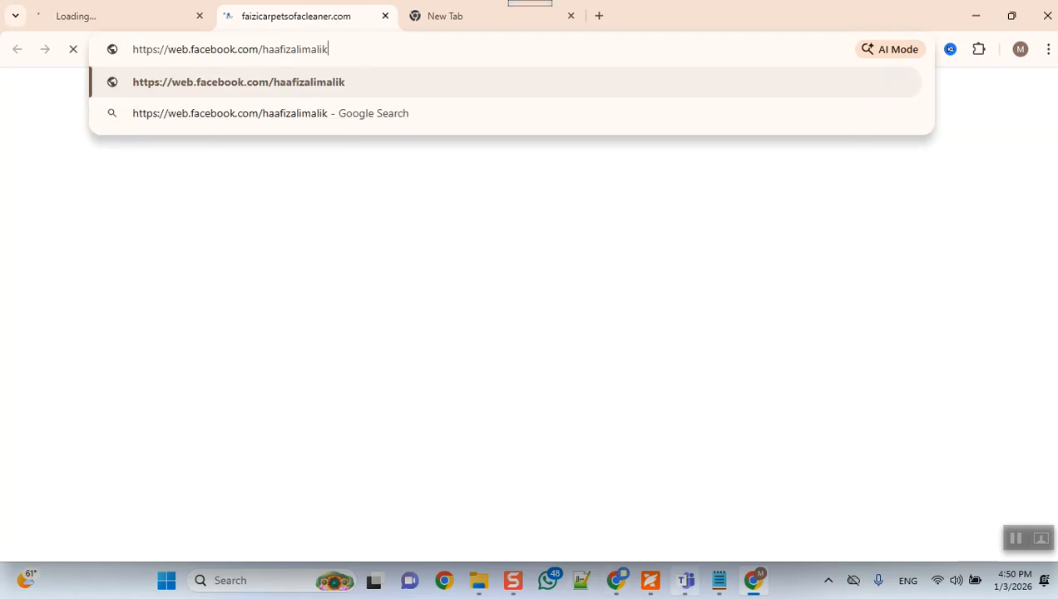
Step: Return to the CYD Cars review-request dialog in the first Chrome profile and copy the review link
{"action": "left_click", "coordinate": [616, 581]}
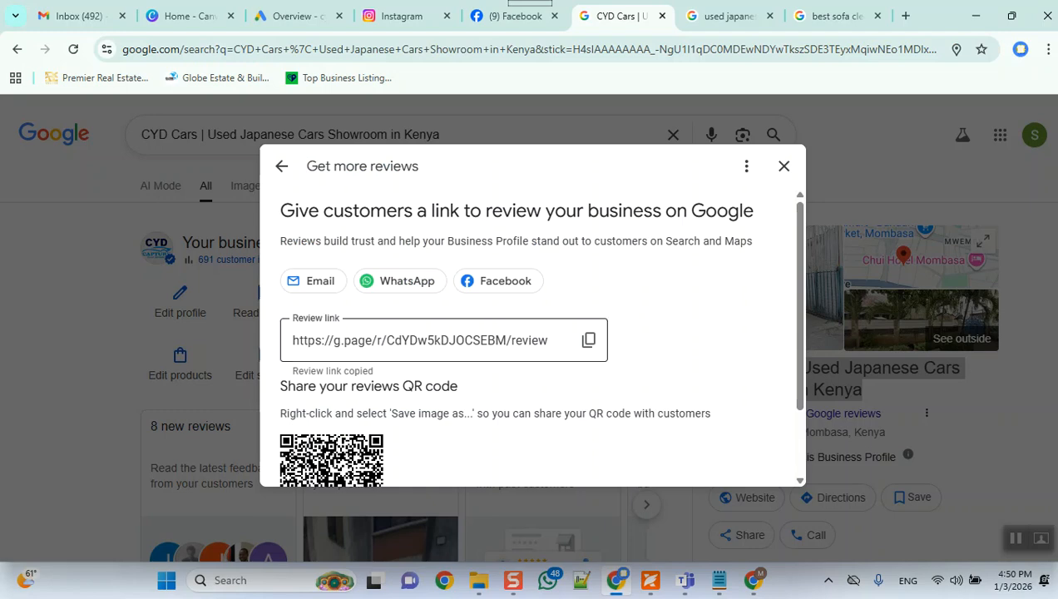
{"action": "right_click", "coordinate": [444, 348]}
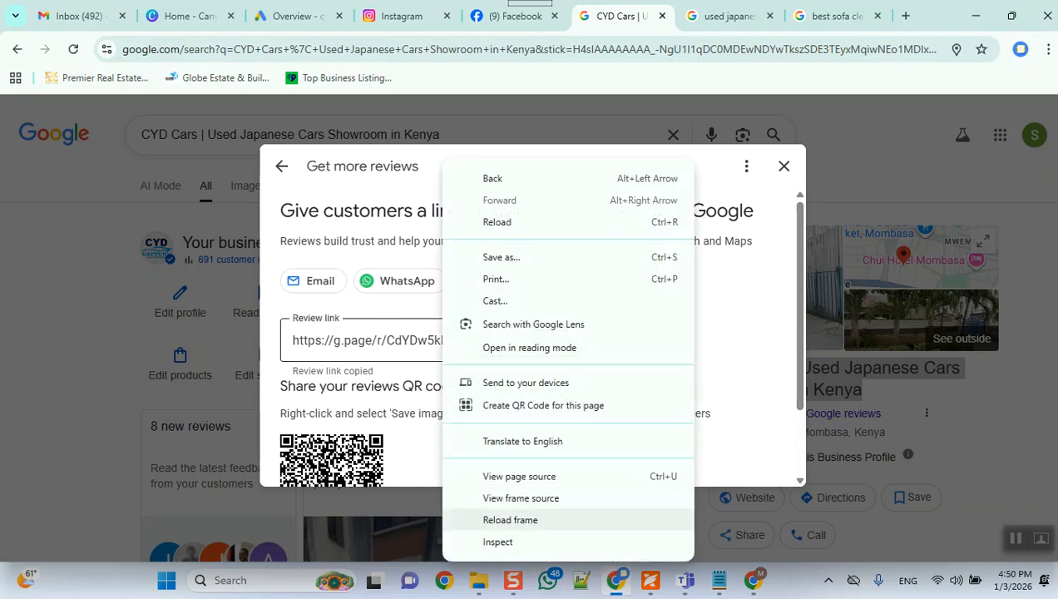
{"action": "key", "text": "Escape"}
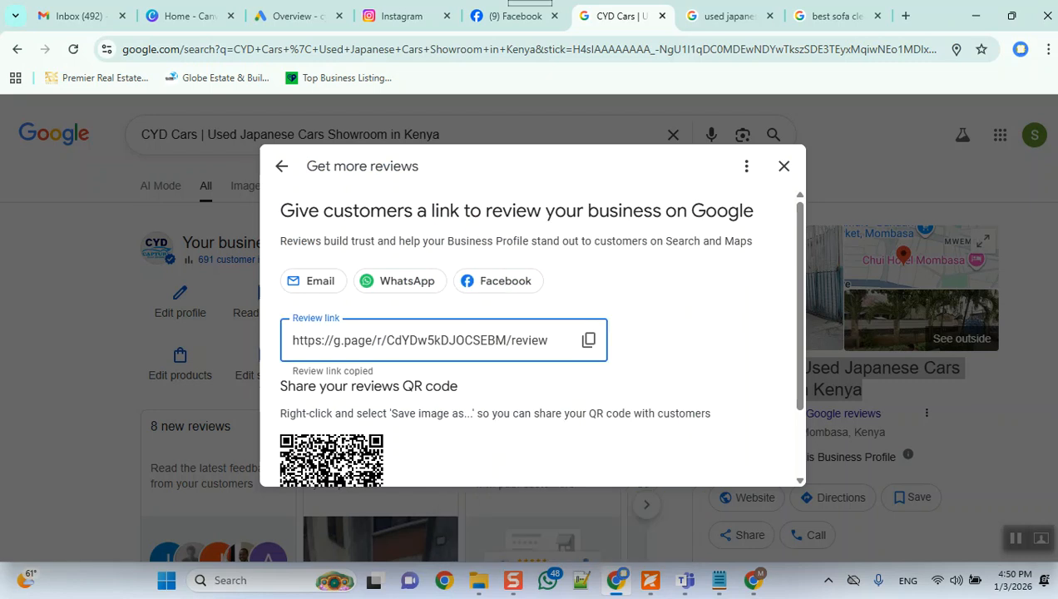
{"action": "left_click", "coordinate": [444, 348]}
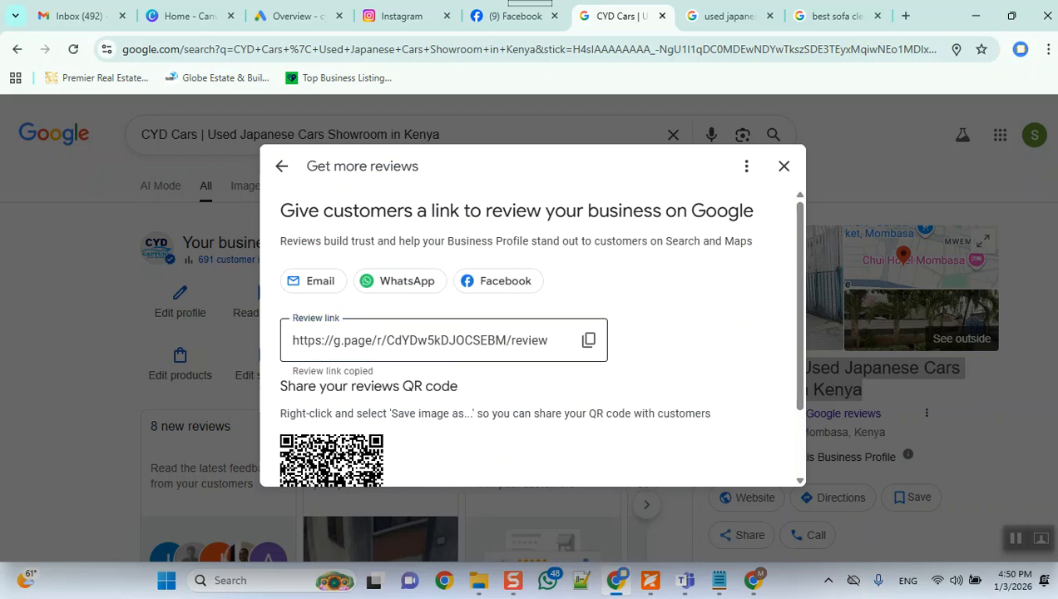
{"action": "left_click", "coordinate": [443, 340]}
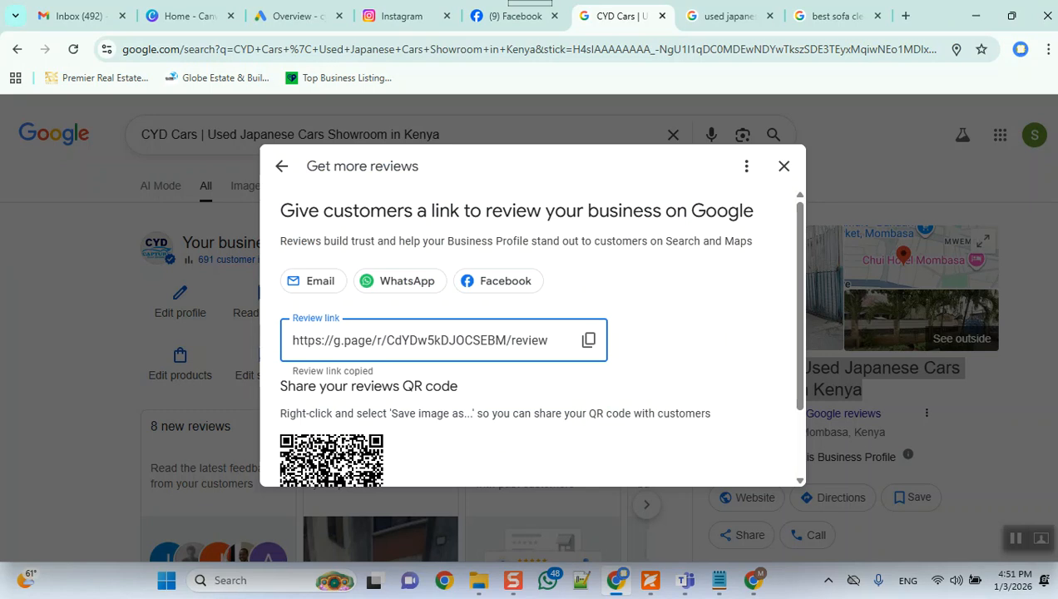
Step: Open the copied CYD Cars review link in a new tab of the other Chrome profile
{"action": "key", "text": "alt+Tab"}
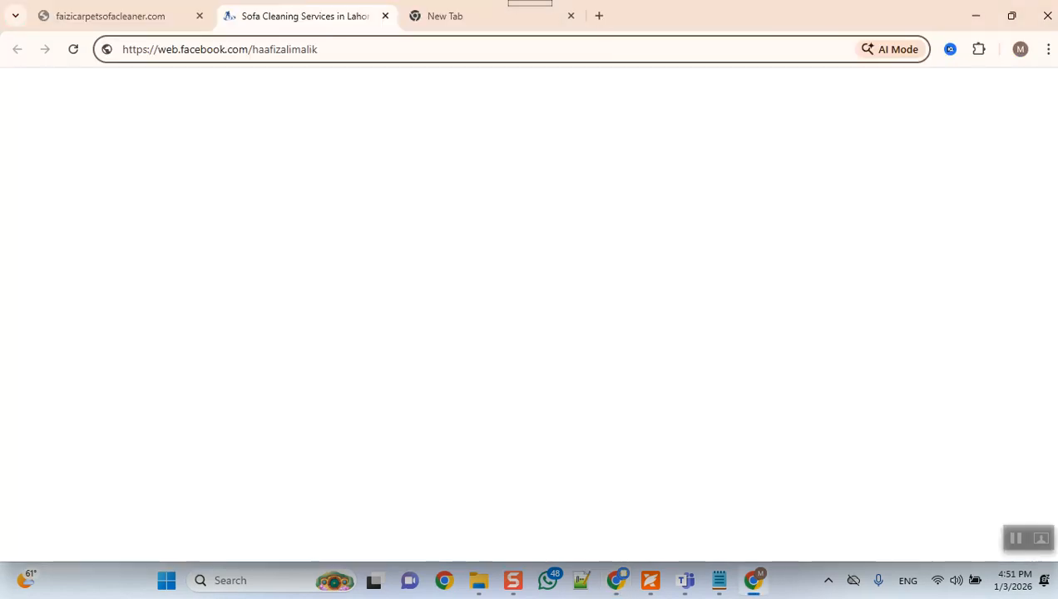
{"action": "left_click", "coordinate": [599, 15]}
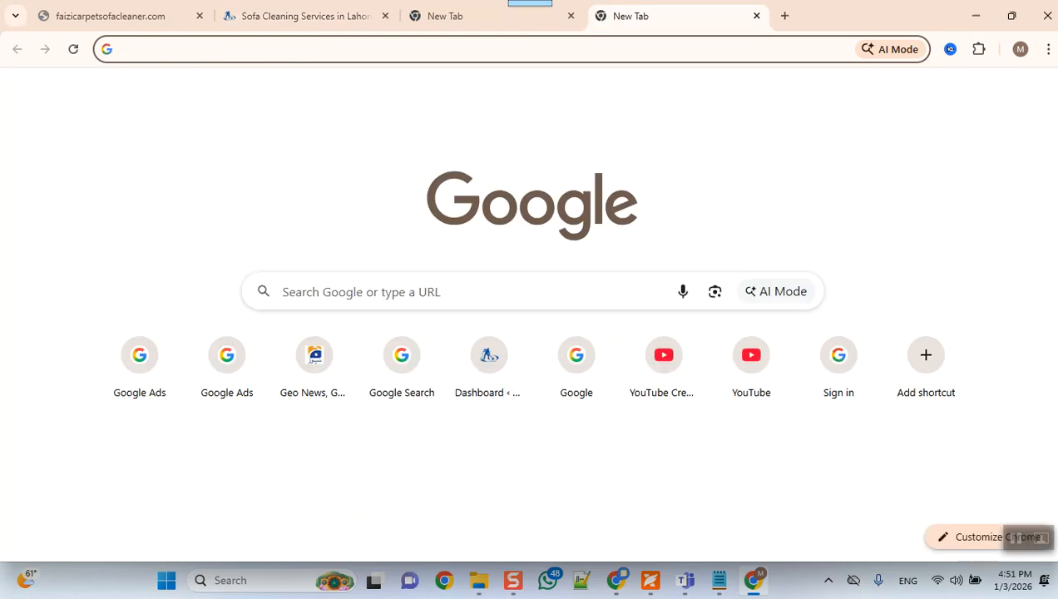
{"action": "type", "text": "https://g.page/r/CdYDw5kDJOCSEBM/review"}
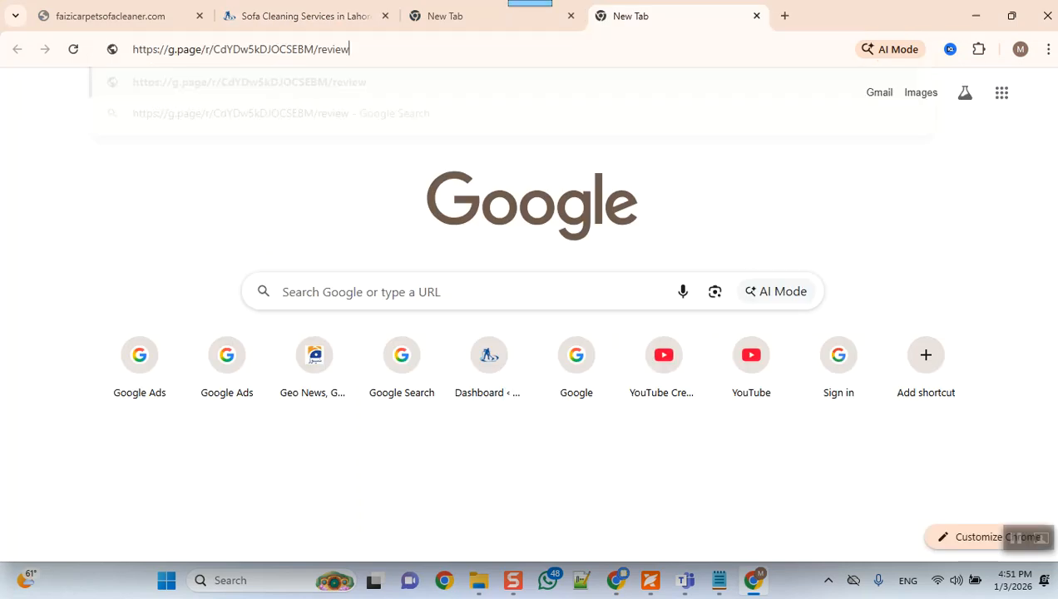
{"action": "key", "text": "Return"}
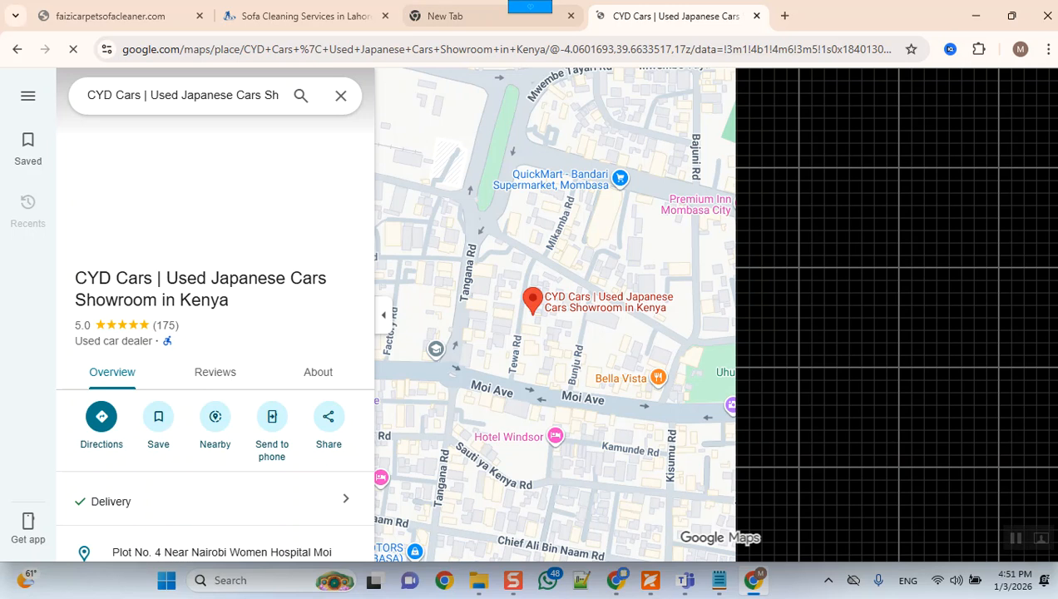
Step: Look through the CYD Cars listing details on Google Maps and open its reviews
{"action": "scroll", "coordinate": [116, 398], "scroll_direction": "down", "scroll_amount": 3}
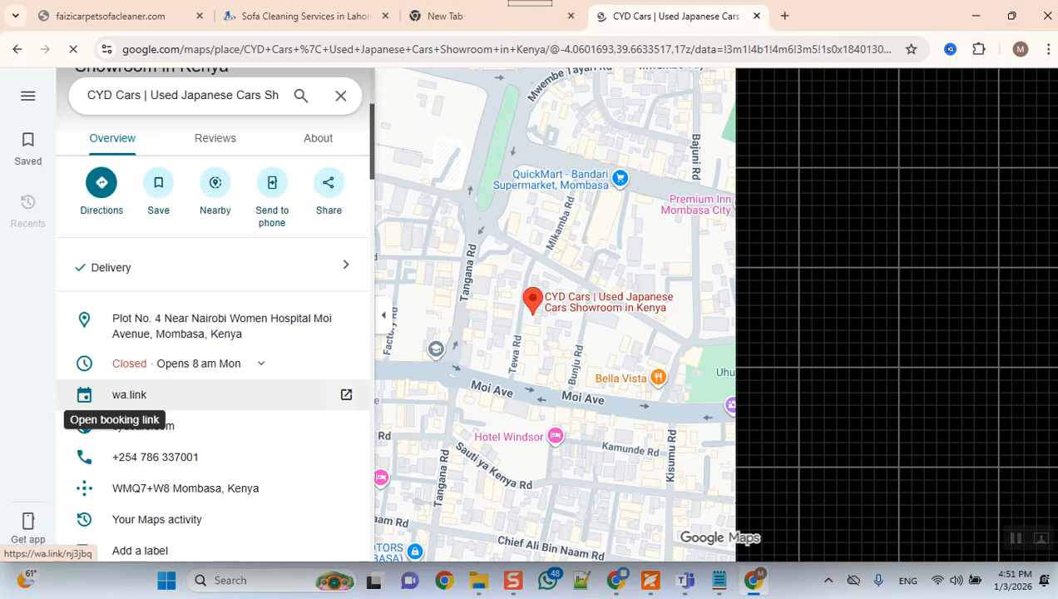
{"action": "scroll", "coordinate": [117, 398], "scroll_direction": "up", "scroll_amount": 3}
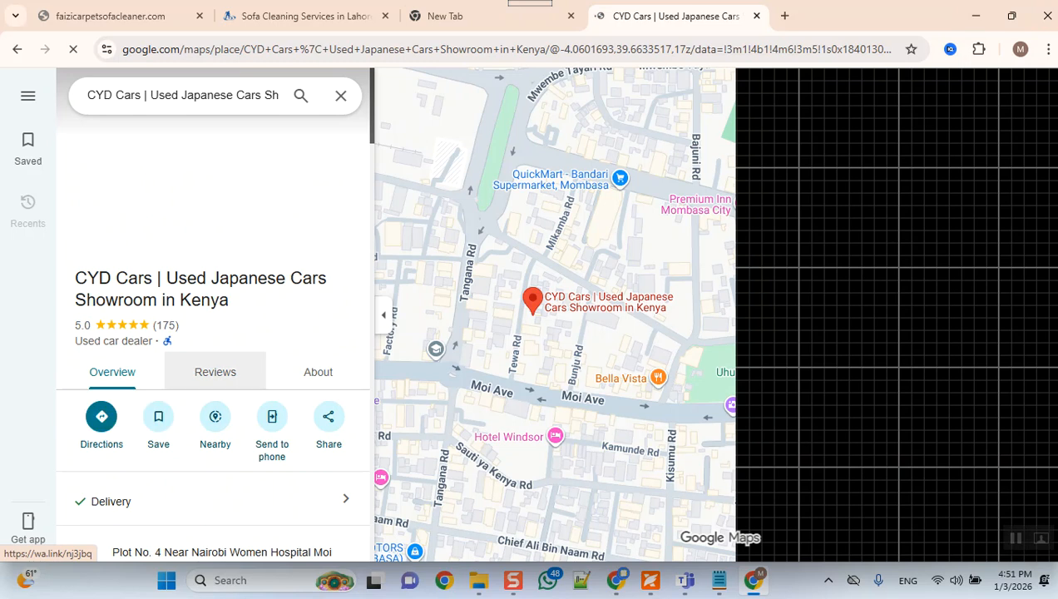
{"action": "left_click", "coordinate": [215, 372]}
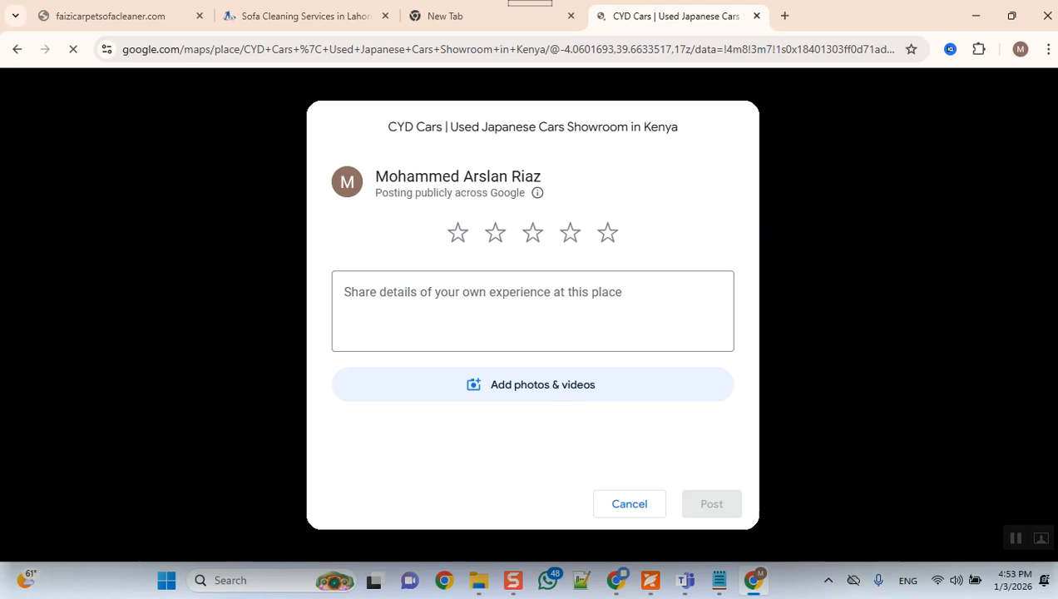
Step: Try out a three-star rating and the comment field in the CYD Cars review form, and discard the review
{"action": "left_click", "coordinate": [608, 233]}
{"action": "left_click", "coordinate": [533, 310]}
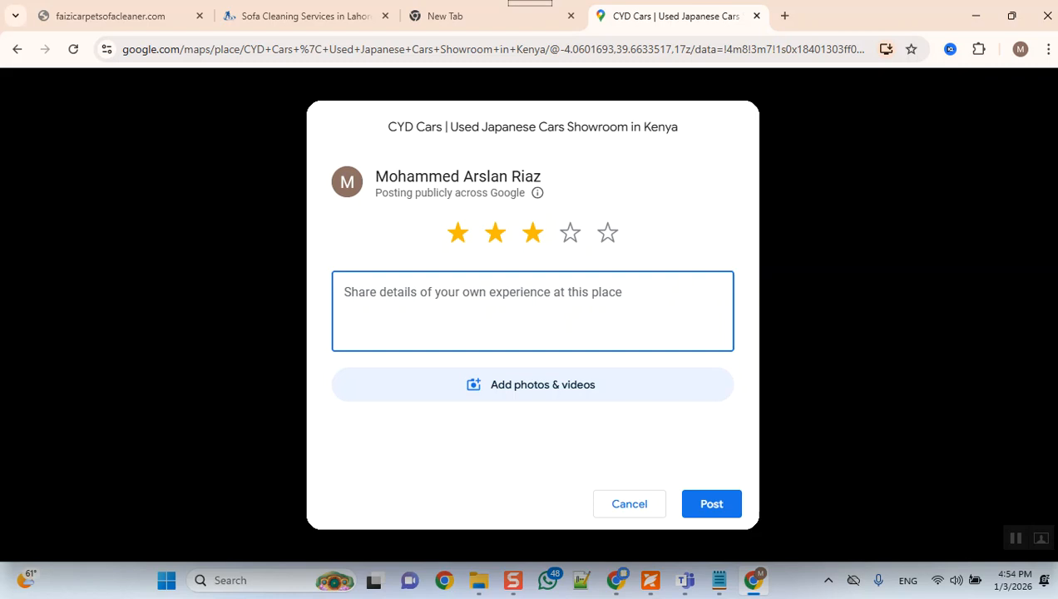
{"action": "left_click", "coordinate": [630, 504]}
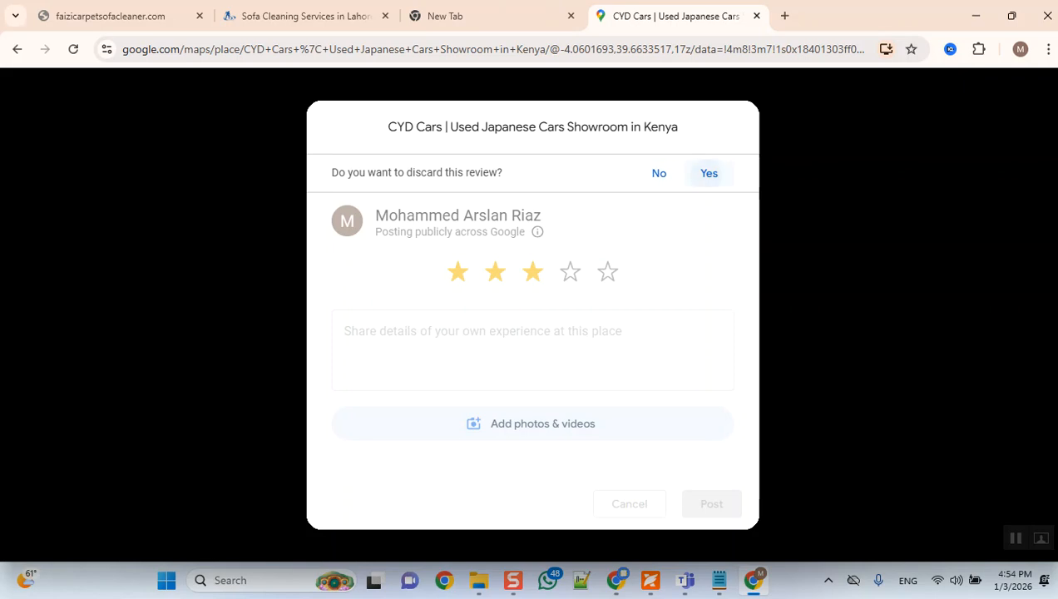
{"action": "left_click", "coordinate": [709, 173]}
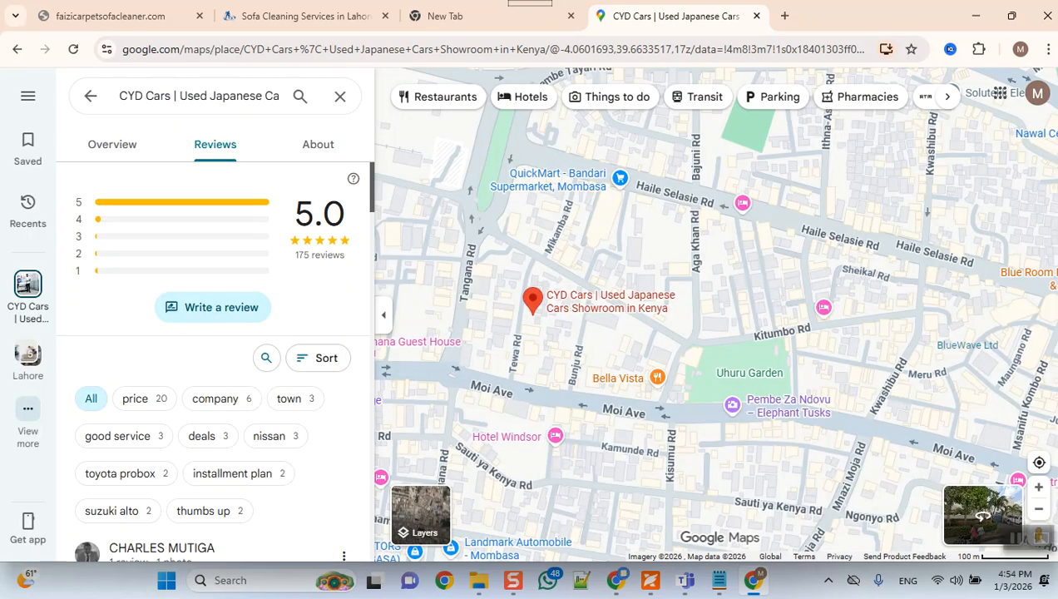